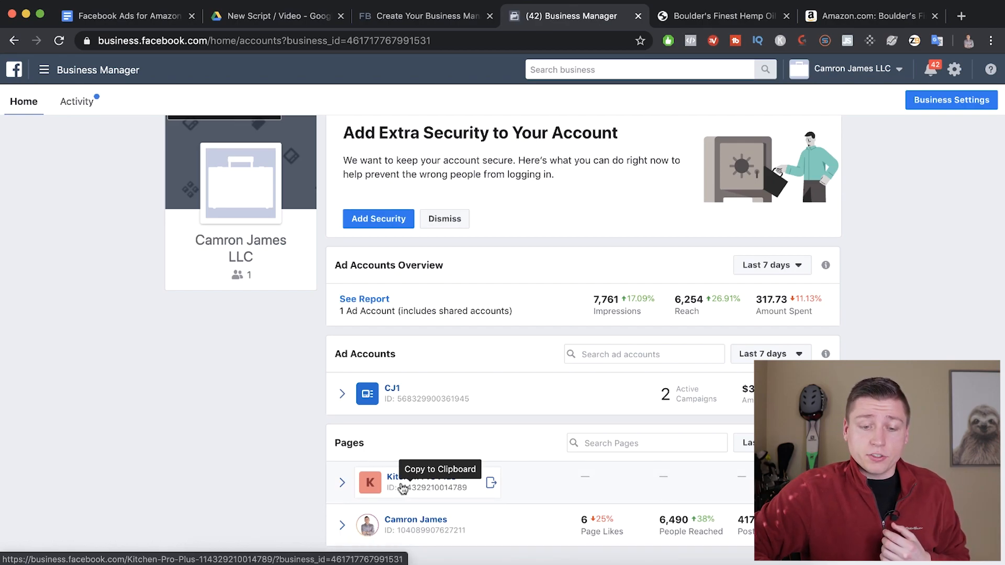
Go to the Business Settings and show the list of Pages under the business accounts
scroll(443, 336, up, 2)
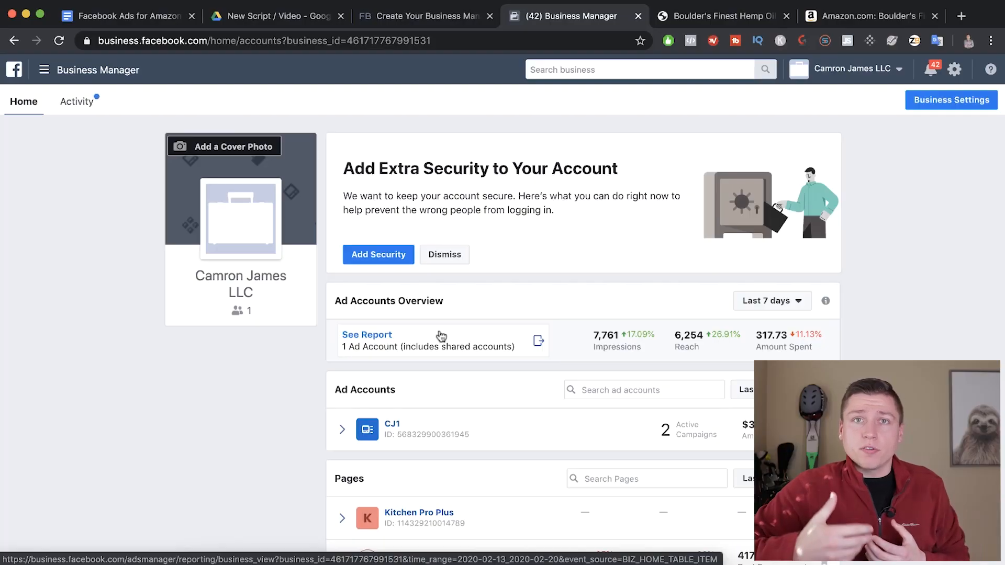
click(44, 69)
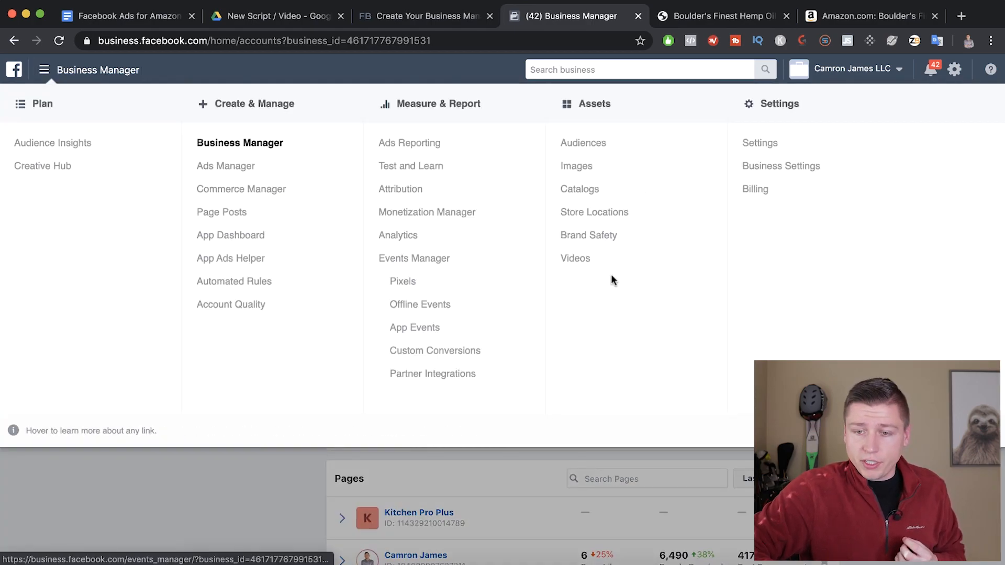
click(759, 173)
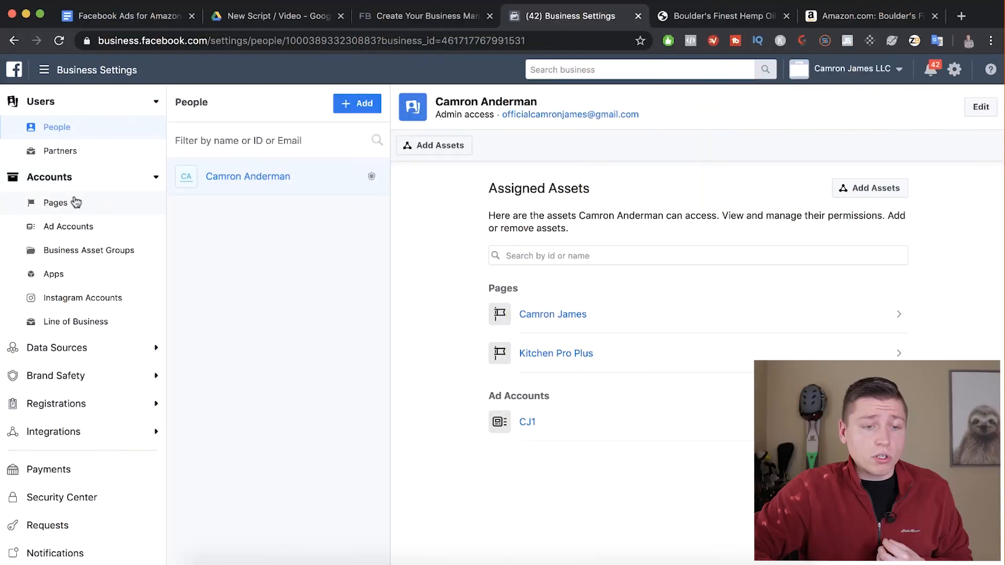
click(71, 205)
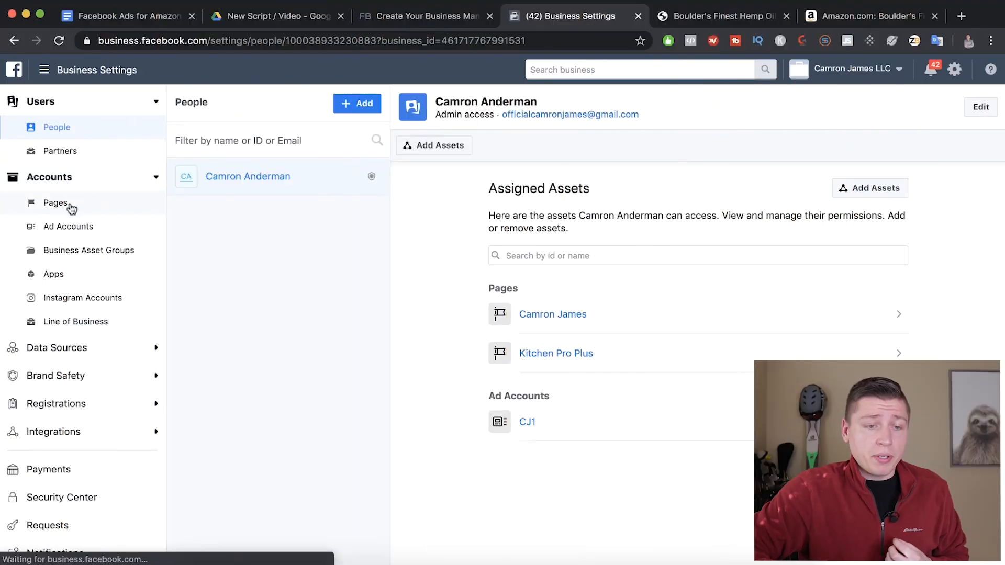
Start a new Page in the Brand or Product category and name it Boulder's Finest LLC
click(346, 107)
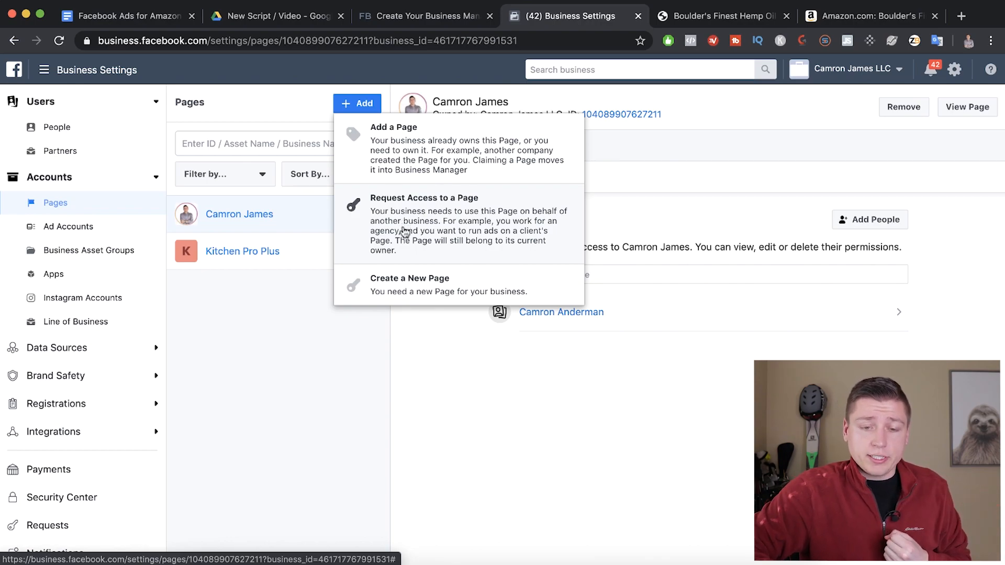
click(395, 284)
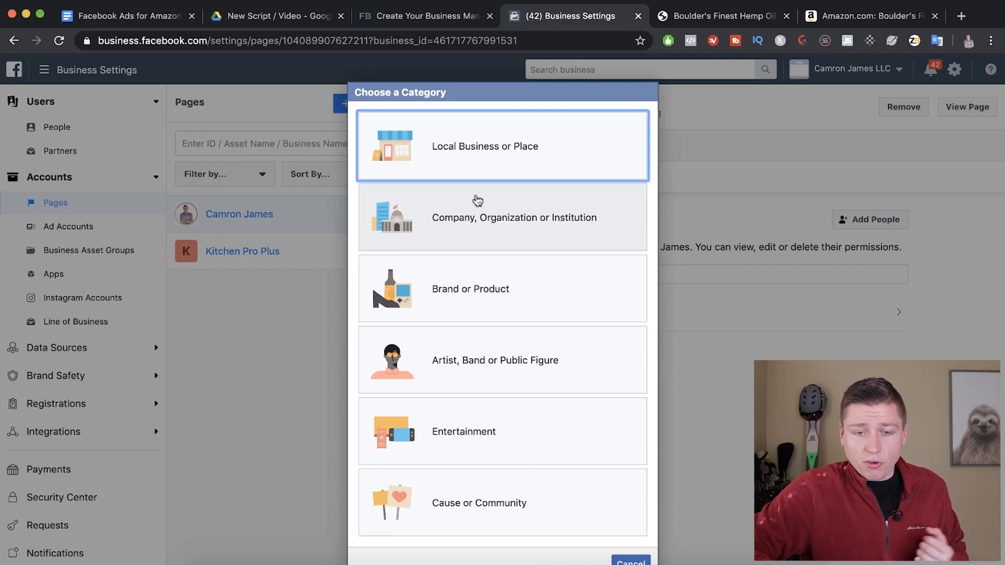
click(480, 310)
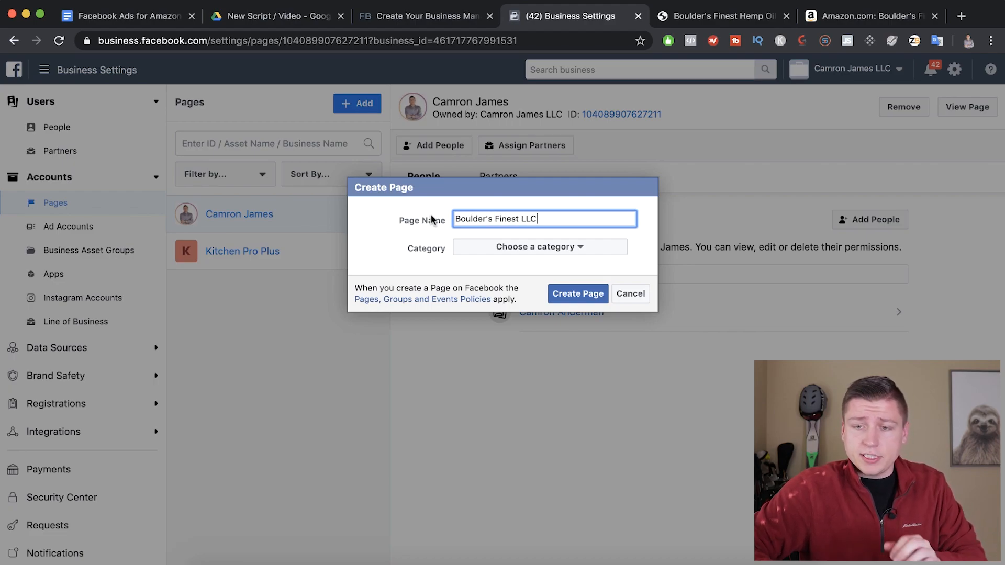
Review the Boulder's Finest Hemp Oil 500MG product page on the brand's website and return to the Page creation form
click(702, 24)
scroll(597, 204, down, 2)
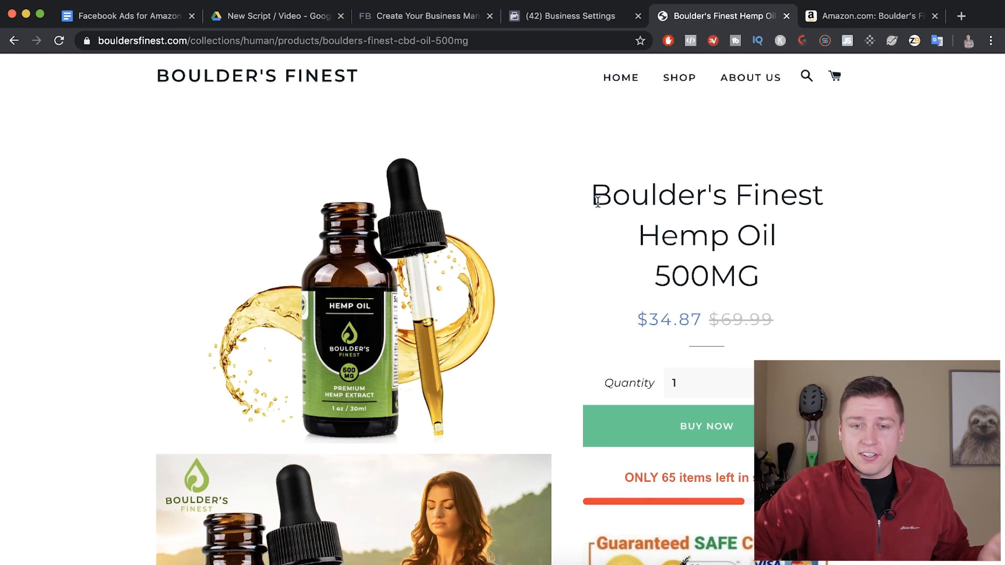
scroll(598, 202, down, 2)
scroll(598, 202, up, 2)
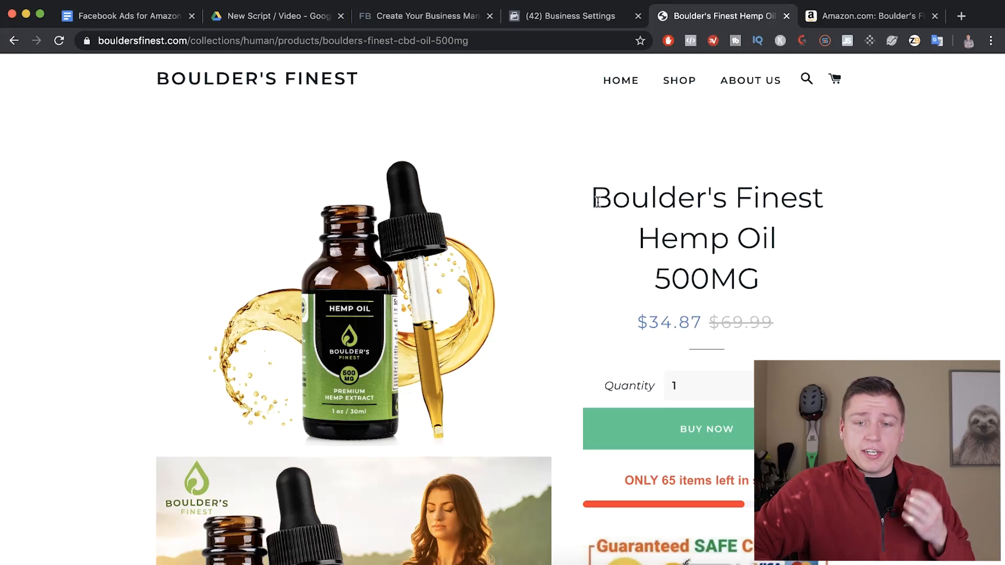
click(543, 22)
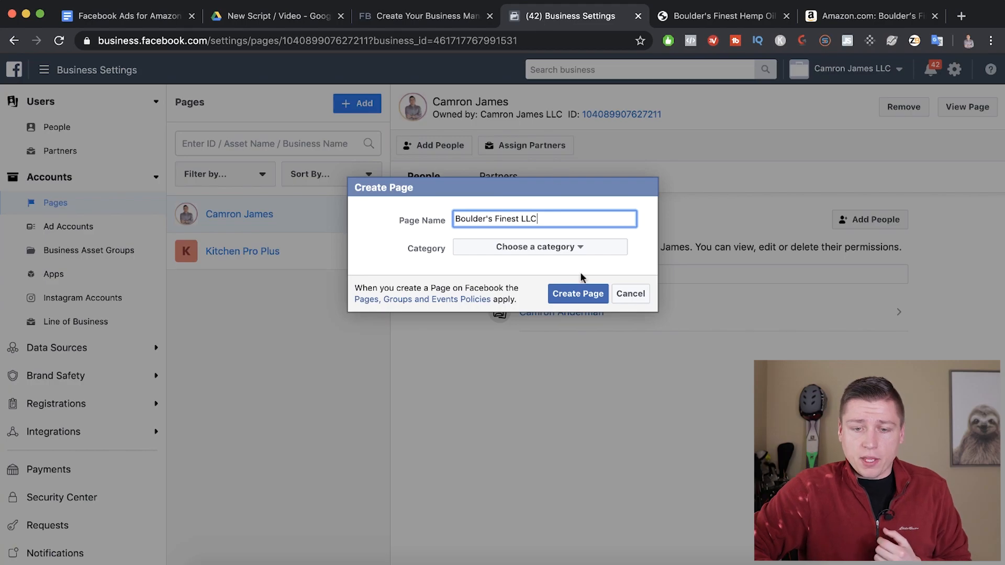
Set the Page category to Vitamins/Supplements and create the Page
click(545, 247)
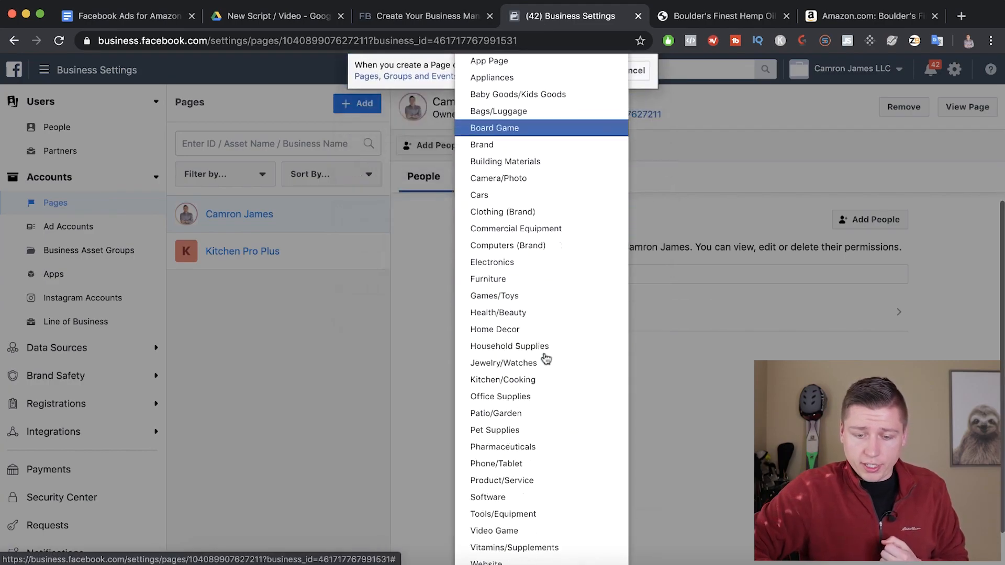
click(548, 502)
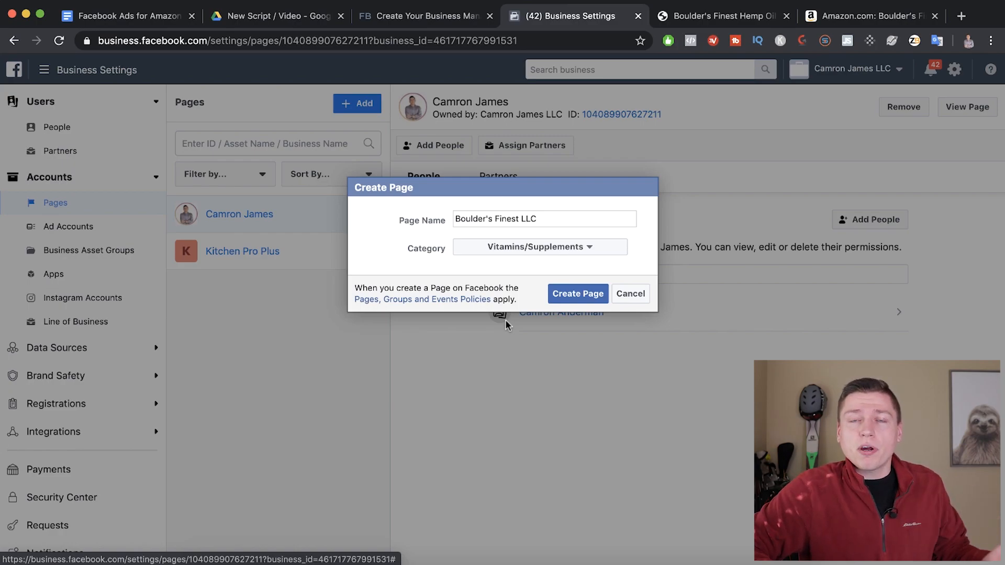
click(570, 296)
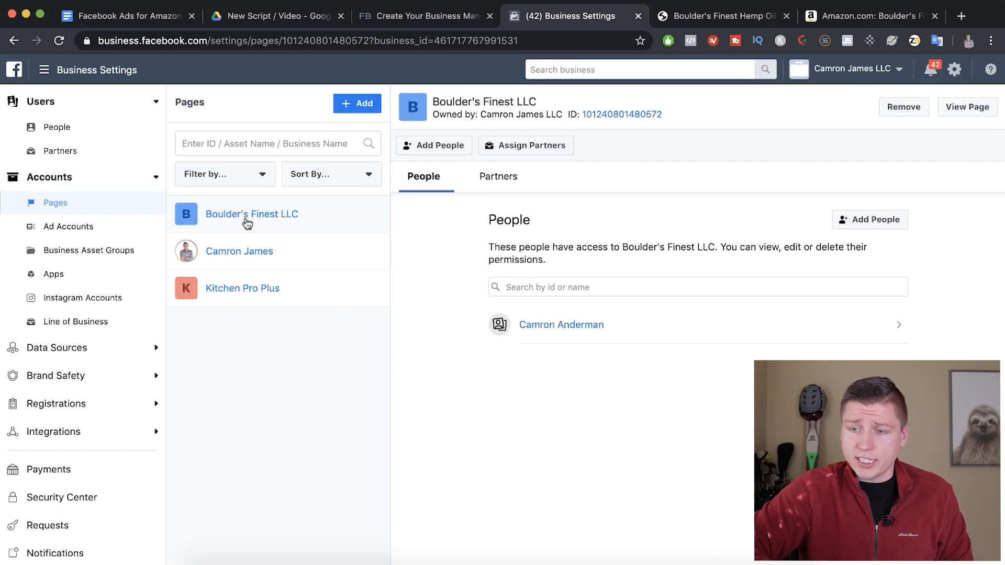
View the Boulder's Finest LLC Page and upload the brand logo from the BF folder as its profile picture
click(967, 107)
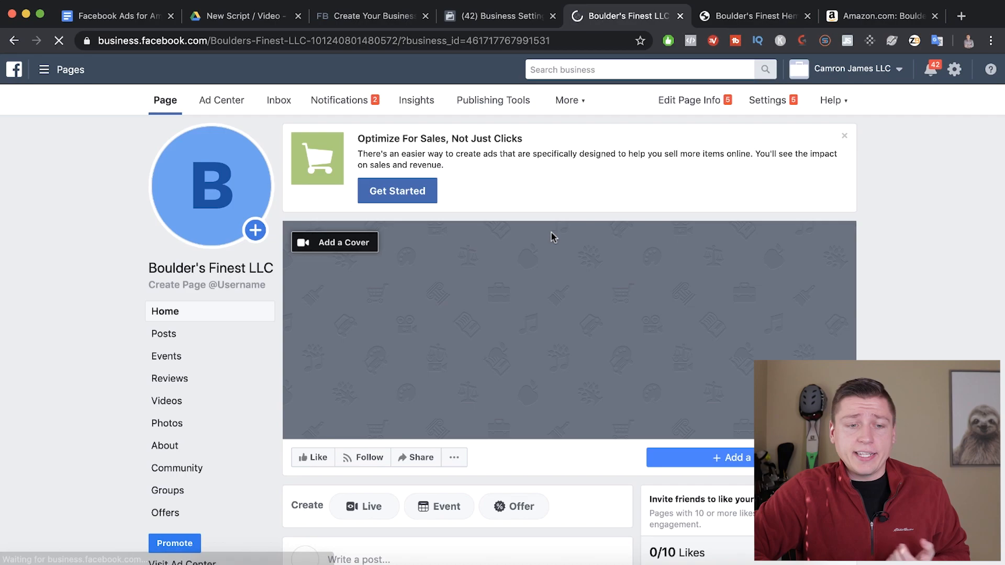
mouse_move(211, 185)
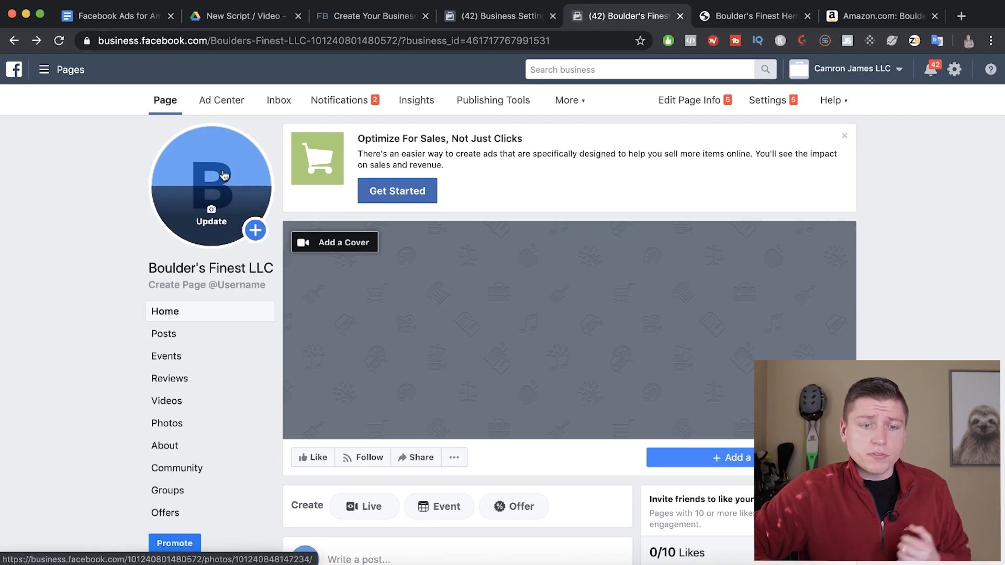
click(210, 224)
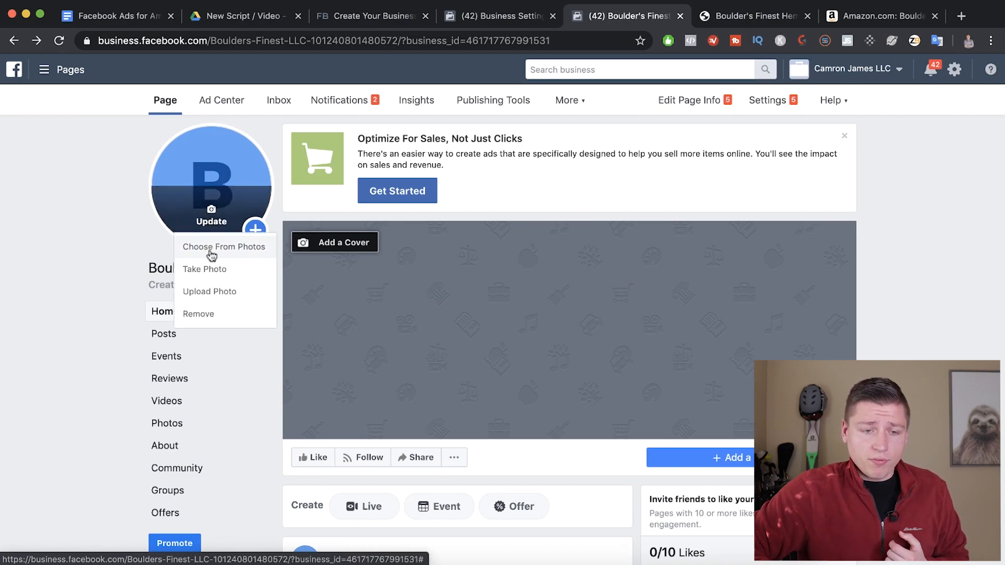
click(204, 291)
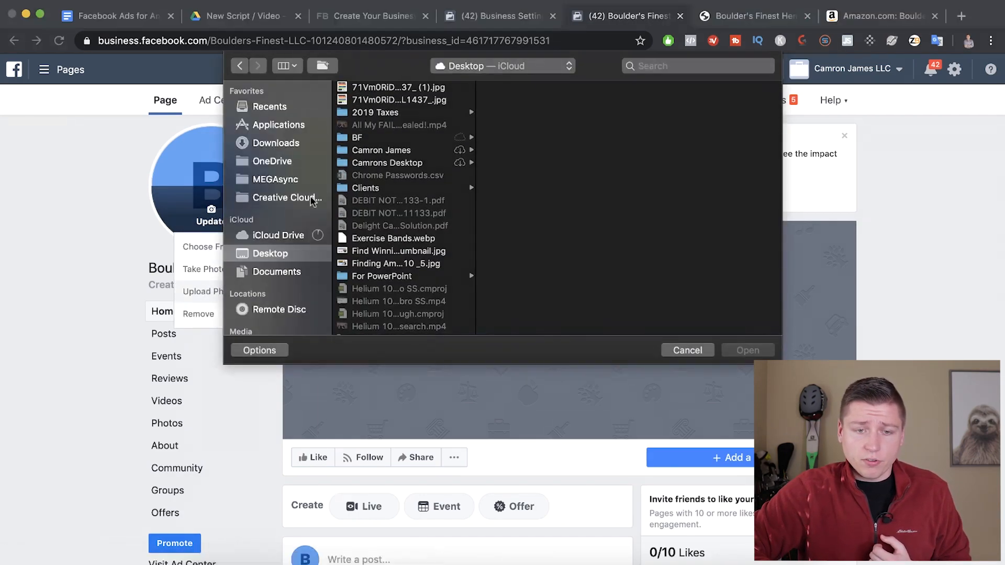
click(365, 138)
click(530, 89)
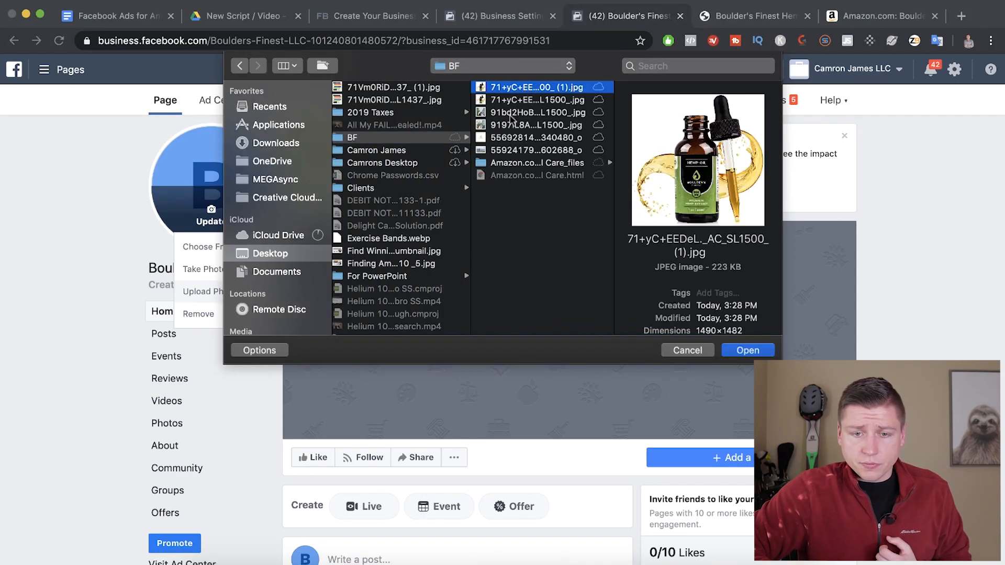
click(503, 139)
click(748, 350)
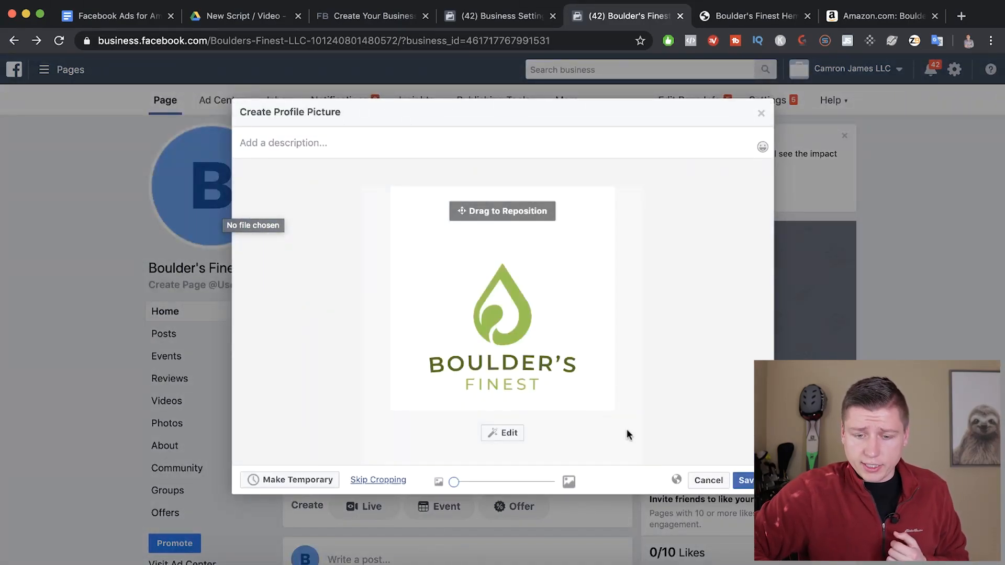
click(746, 480)
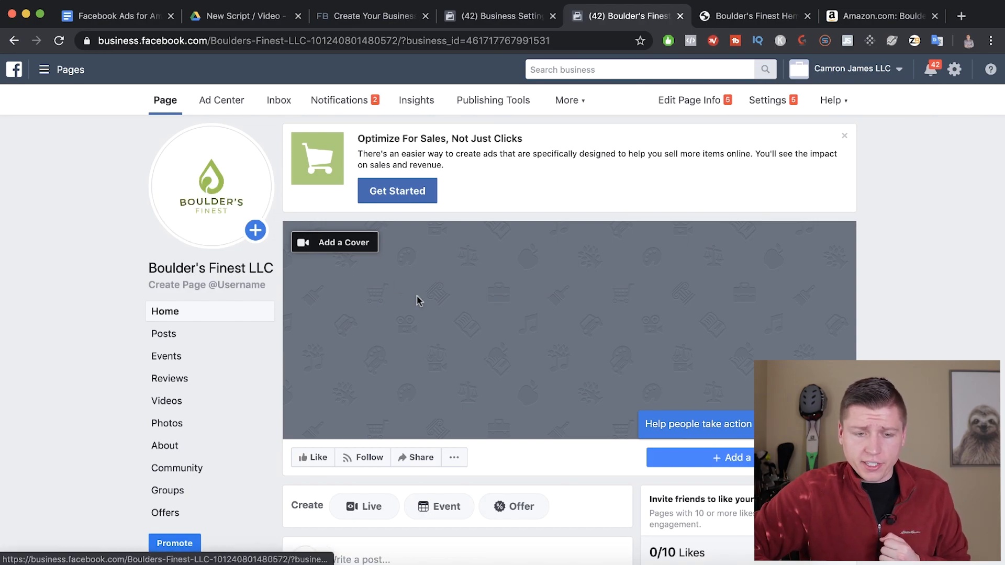
Upload the photo of the running man from the BF folder as the Page's cover
click(344, 251)
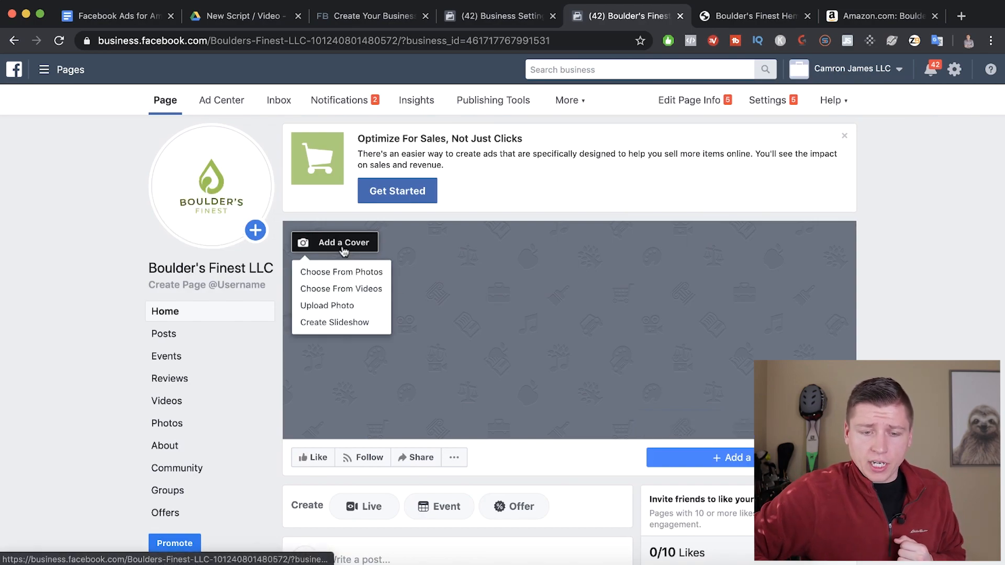
click(329, 307)
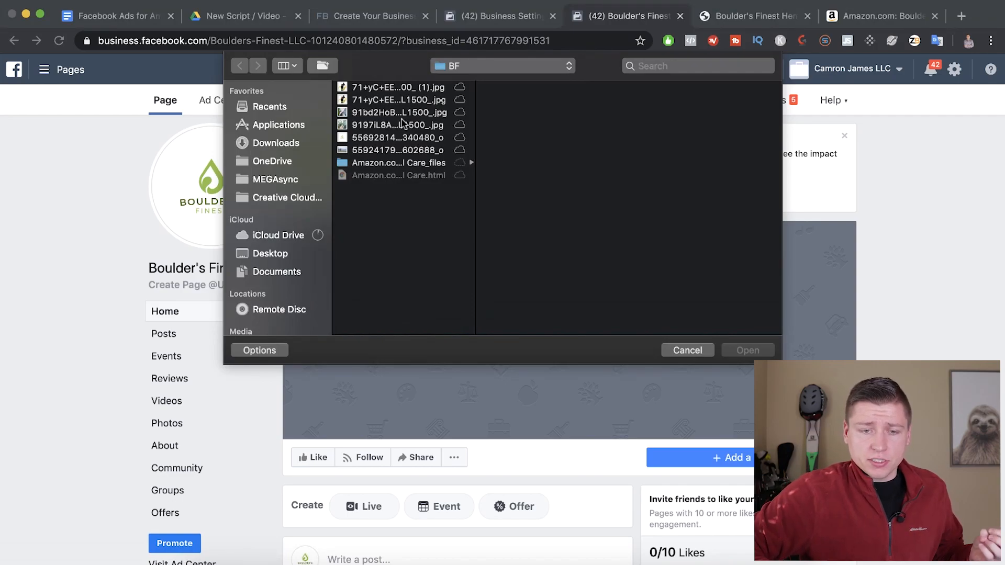
click(368, 152)
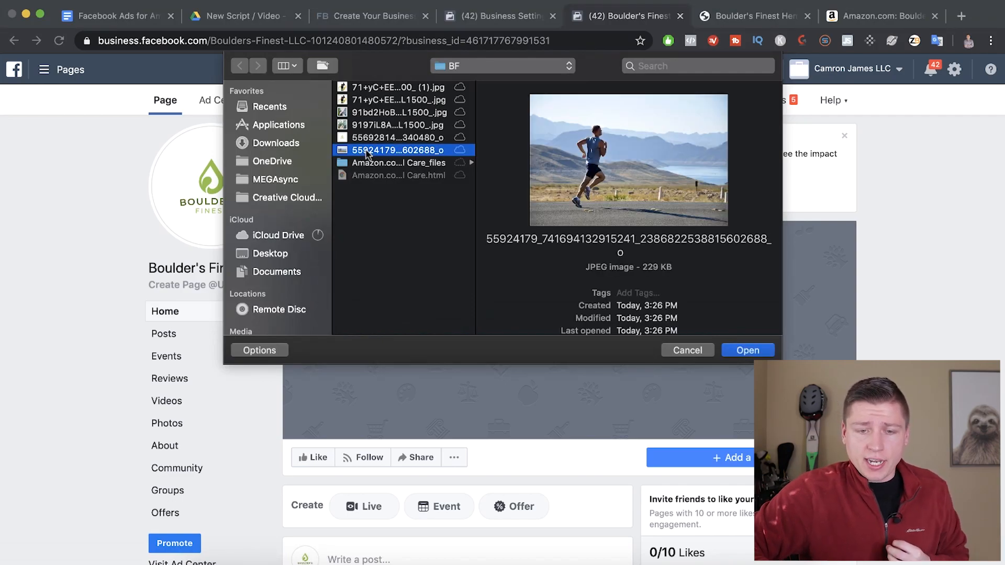
click(745, 352)
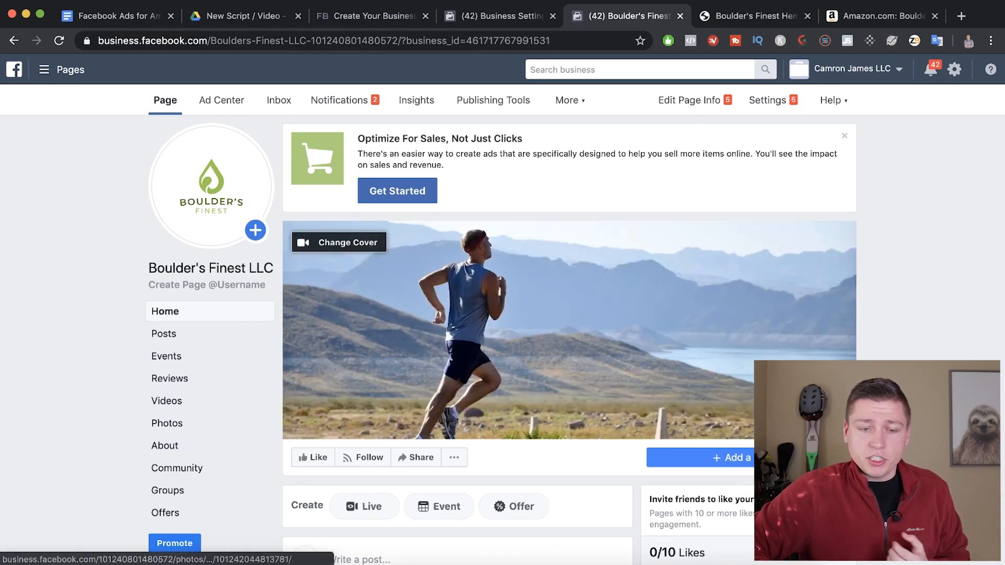
Add a Send Message contact button to the Page that directs people to Messenger
scroll(574, 392, down, 3)
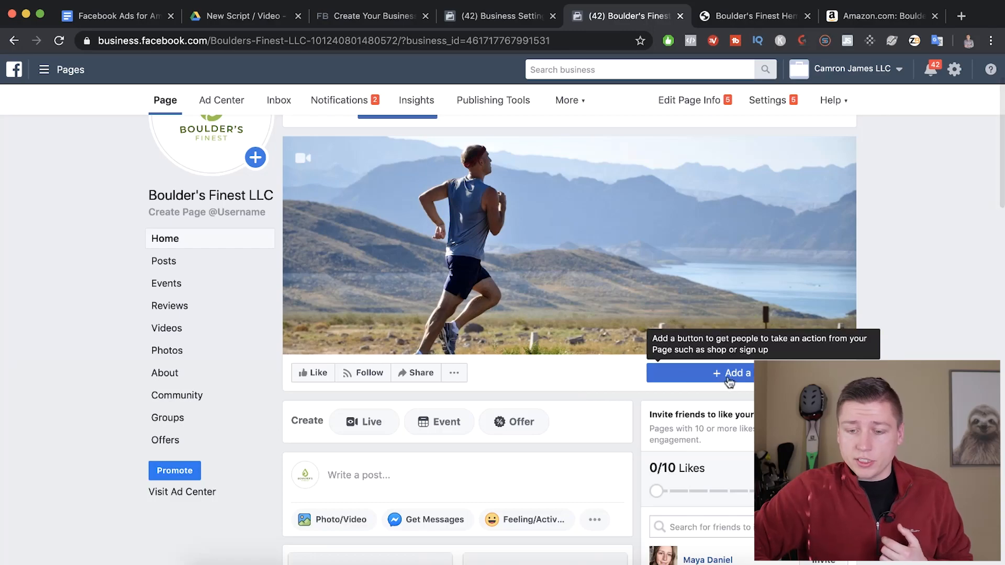
click(728, 383)
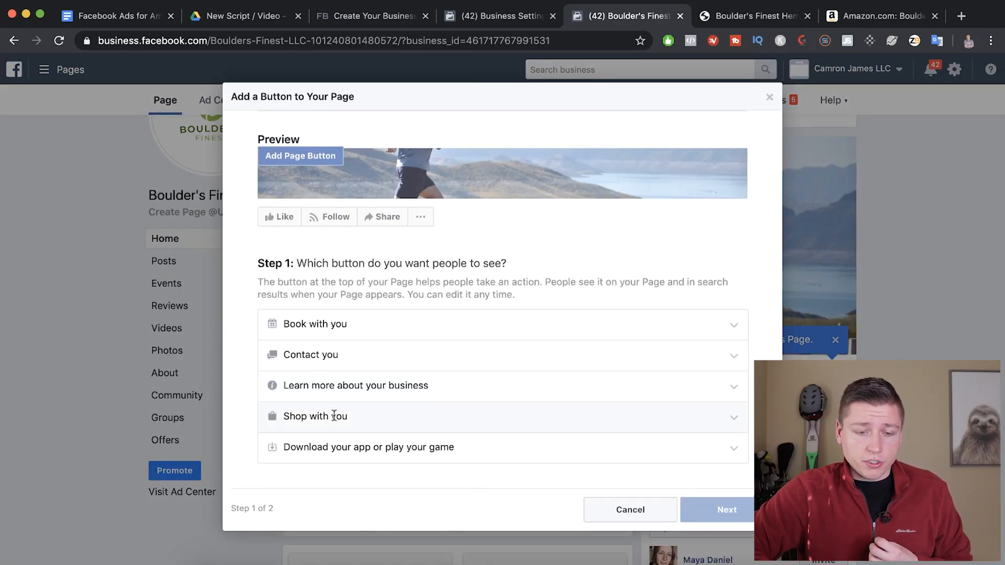
click(326, 356)
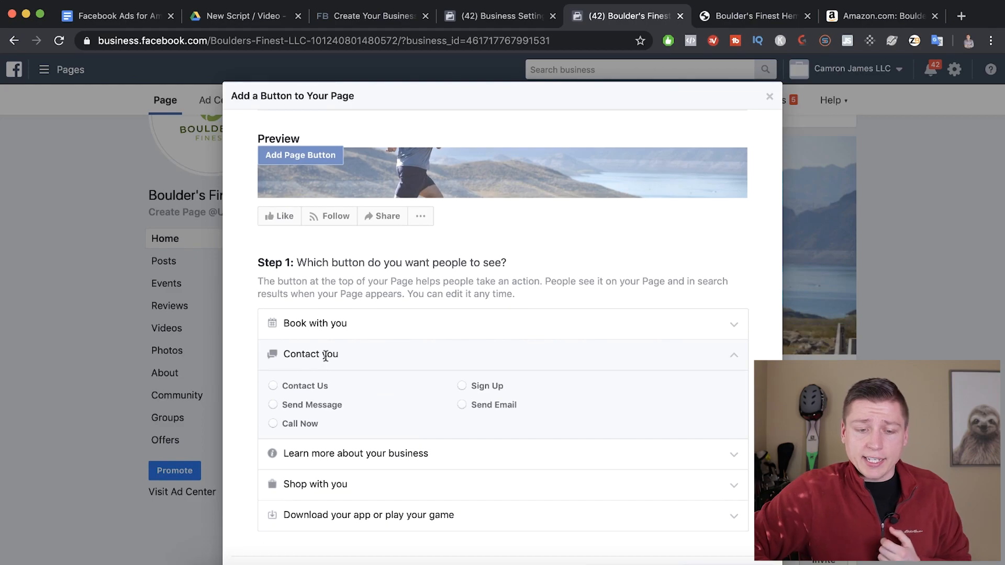
click(273, 405)
scroll(563, 384, down, 2)
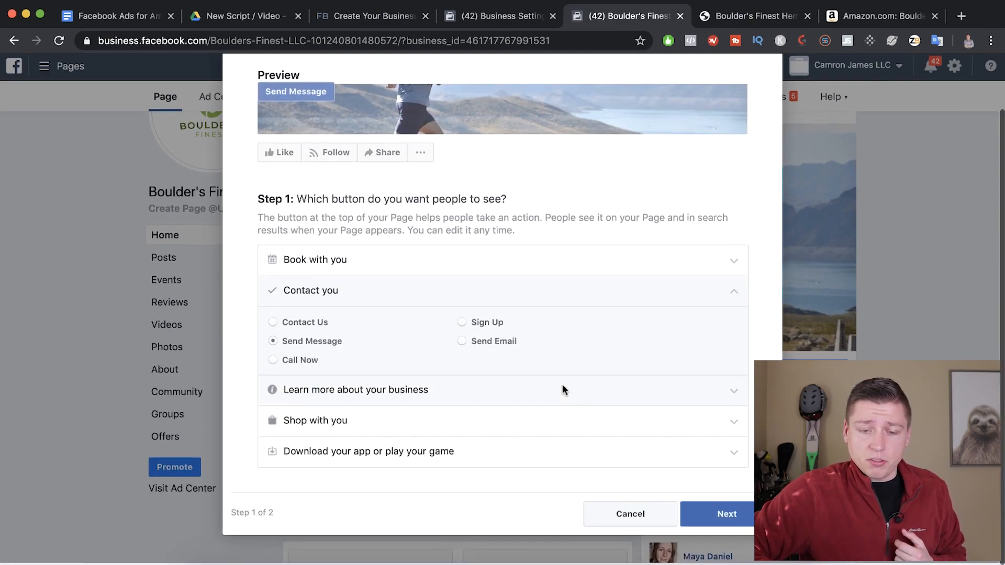
click(725, 520)
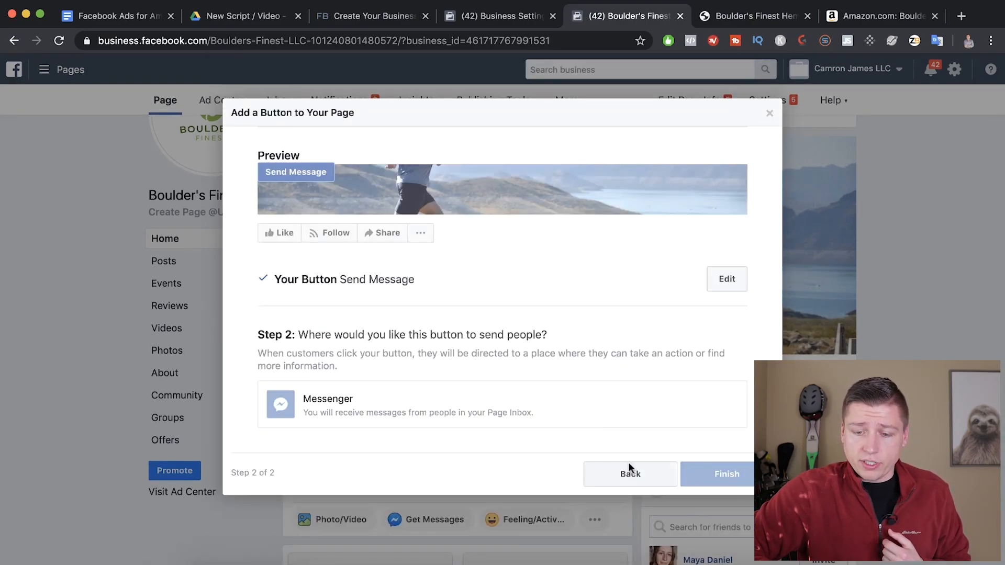
click(341, 401)
click(697, 428)
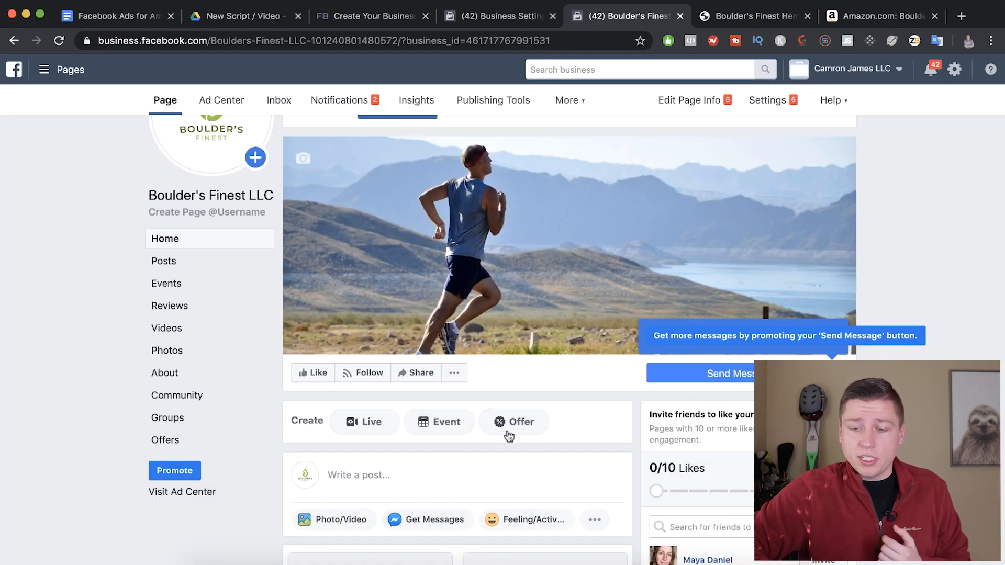
Open the Our Story section of the Page for editing
scroll(493, 423, down, 1)
scroll(492, 423, up, 1)
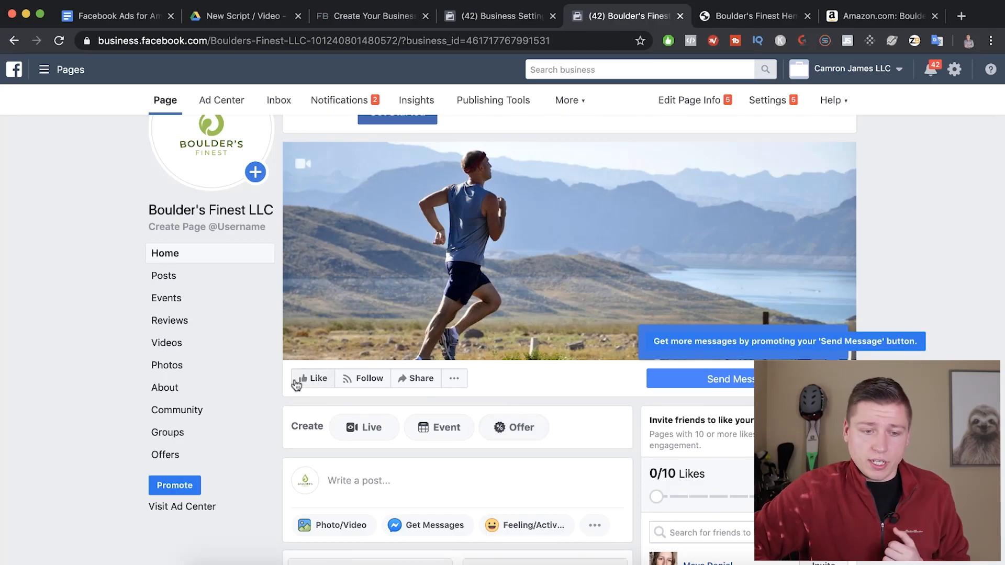
scroll(296, 384, up, 1)
scroll(296, 384, down, 5)
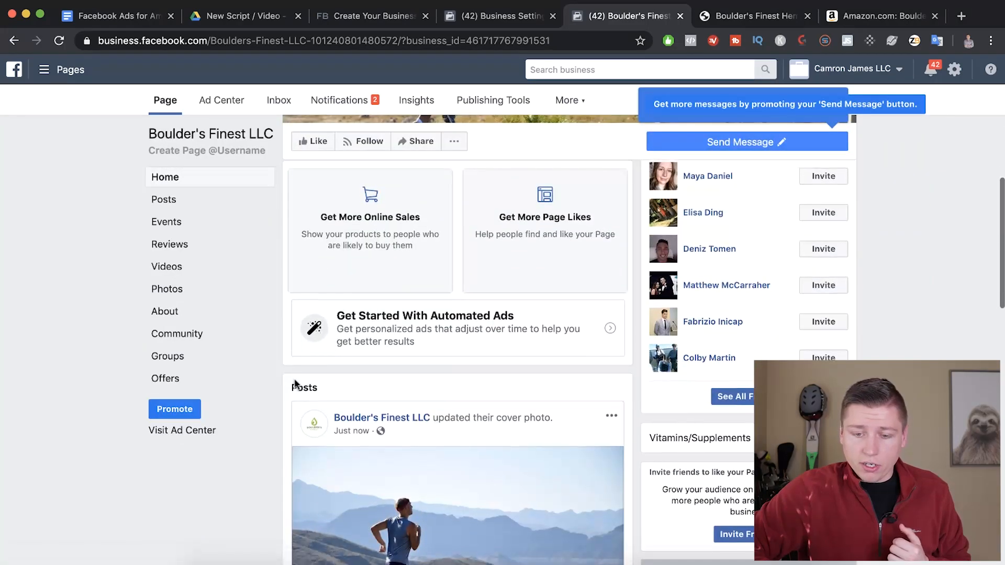
scroll(296, 385, down, 4)
scroll(714, 411, down, 2)
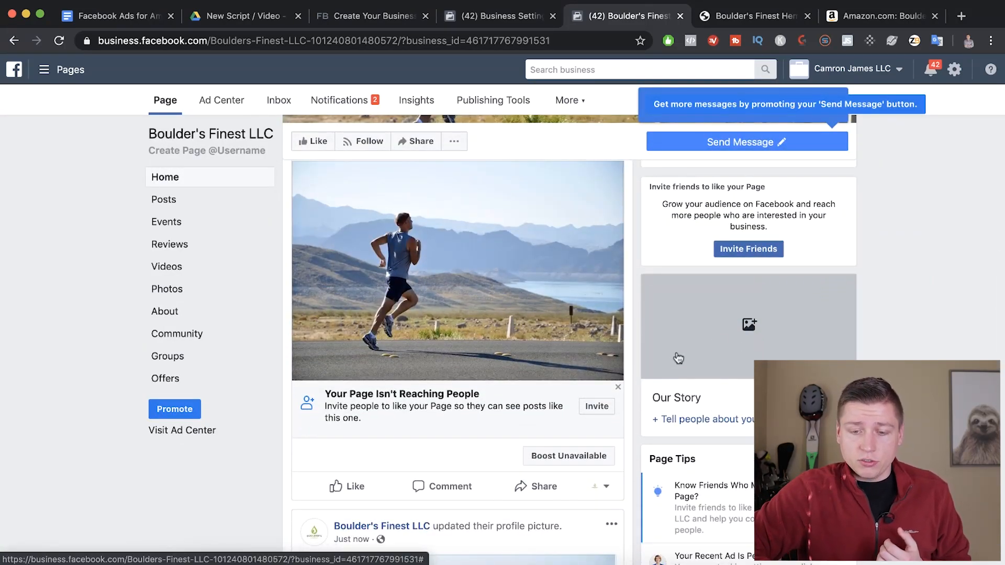
click(714, 374)
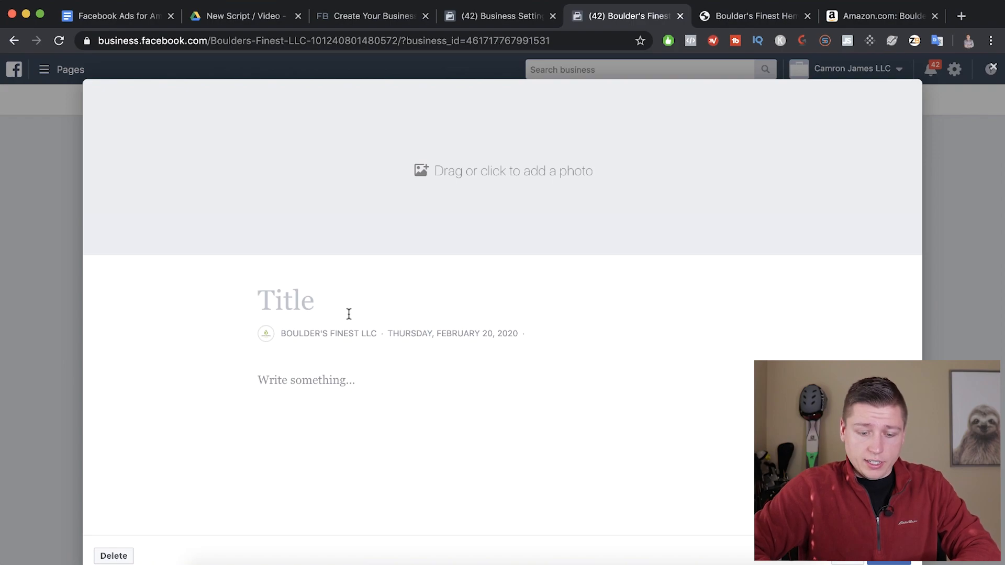
Title the Page's story "Our Brand Statment"
text(Our Brand Sat)
text(em)
key(BackSpace)
key(BackSpace)
key(BackSpace)
key(BackSpace)
text(tae)
key(BackSpace)
text(tment)
Write "To Get High Quality Products In the Hands Of All." as the story's body text and submit the story
click(286, 387)
text(To Get High Qu)
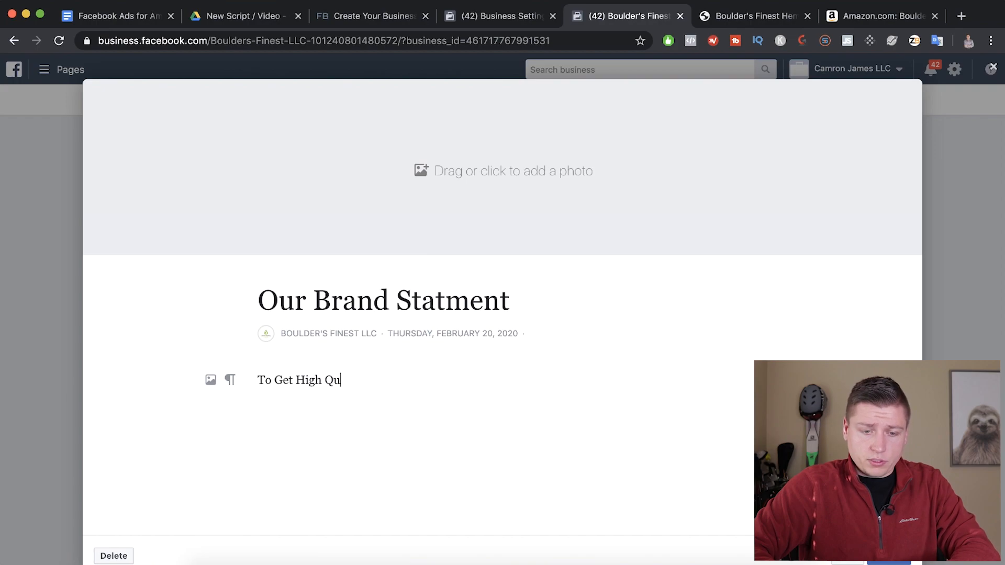
text(ity P)
text(cts )
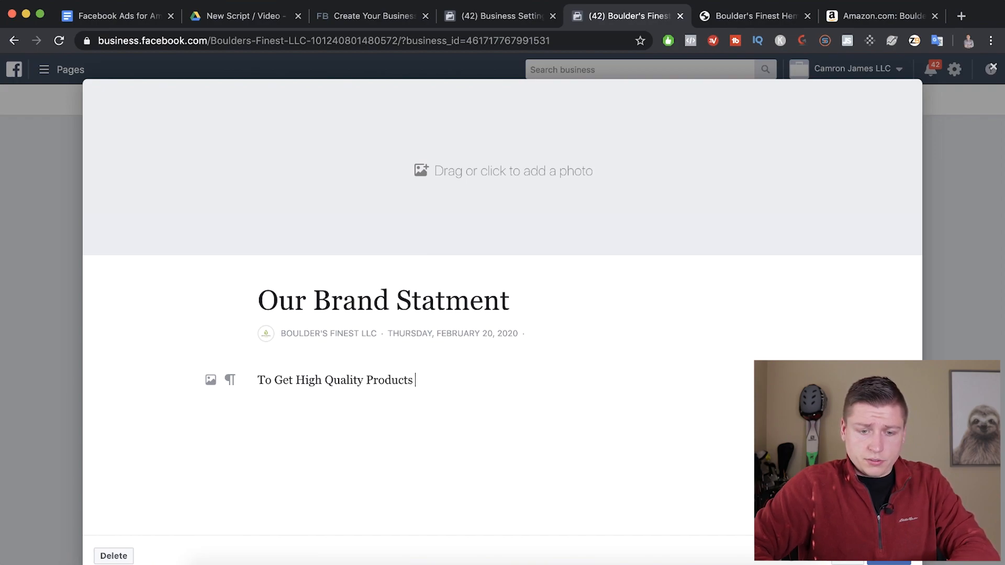
text(In the Hi)
key(BackSpace)
key(BackSpace)
key(BackSpace)
key(BackSpace)
key(BackSpace)
key(BackSpace)
text(t)
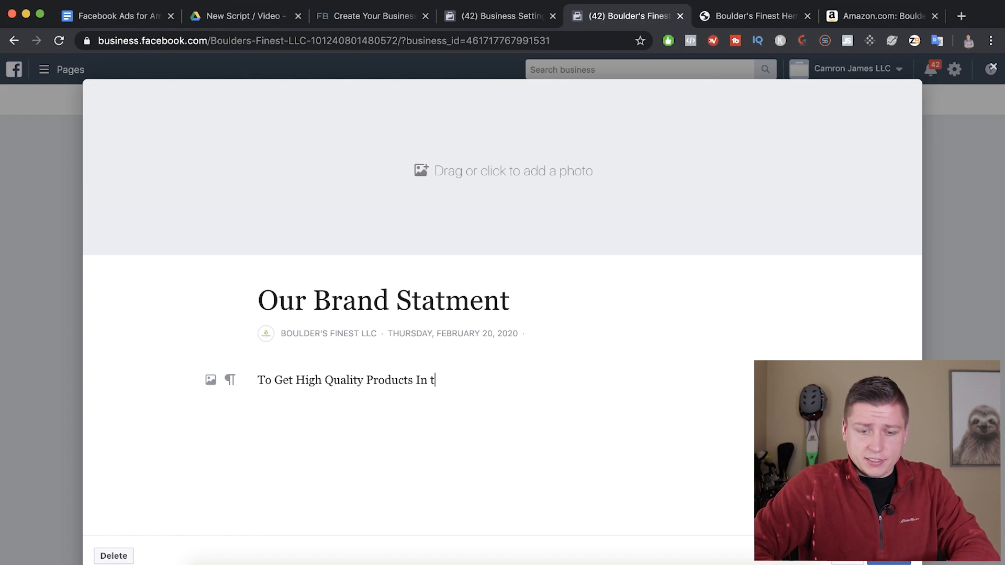
text(he Hands Of All.)
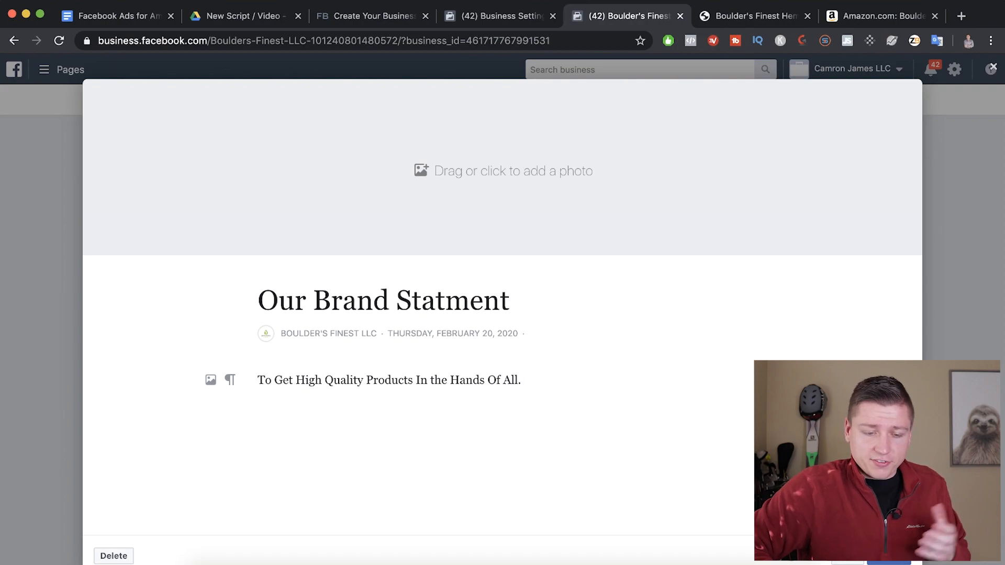
scroll(488, 414, down, 2)
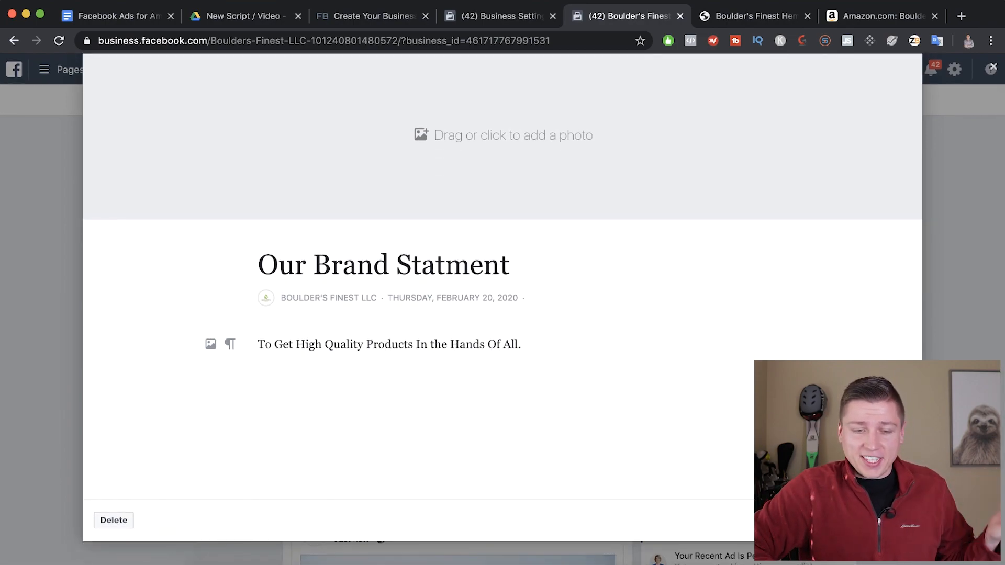
click(892, 520)
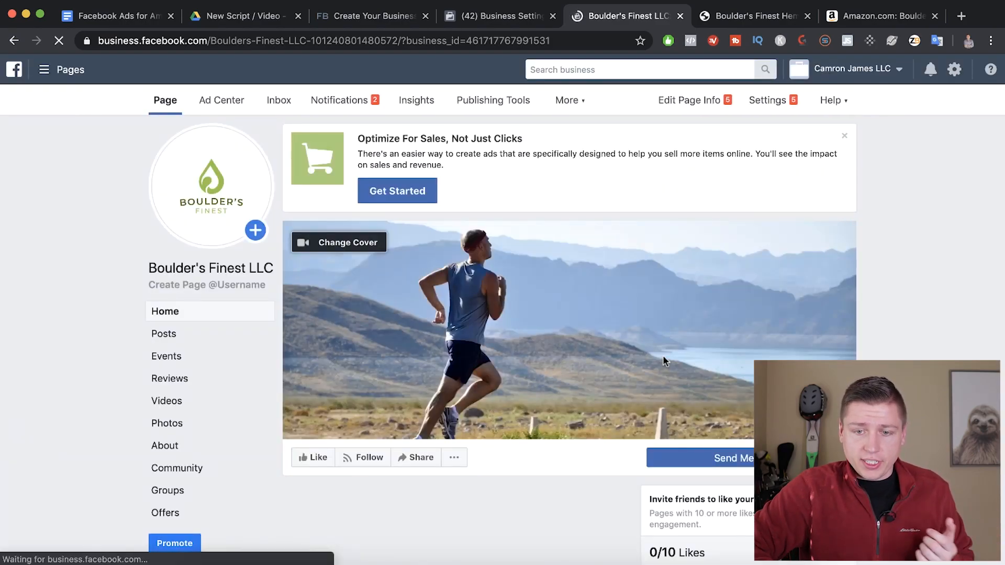
In the Page Info settings, set the description to "We sell high end supplements and vitamins." and save it
click(769, 102)
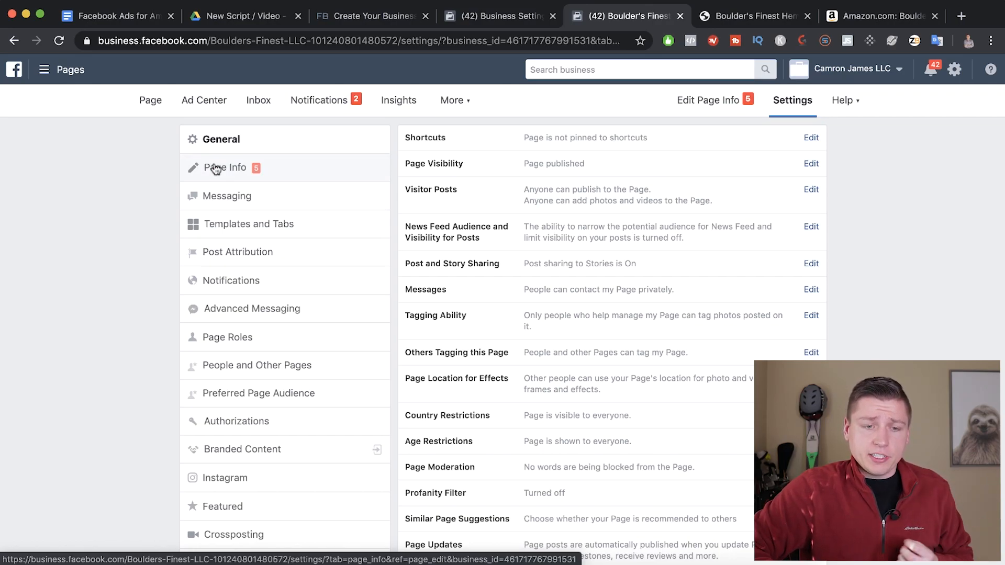
click(215, 169)
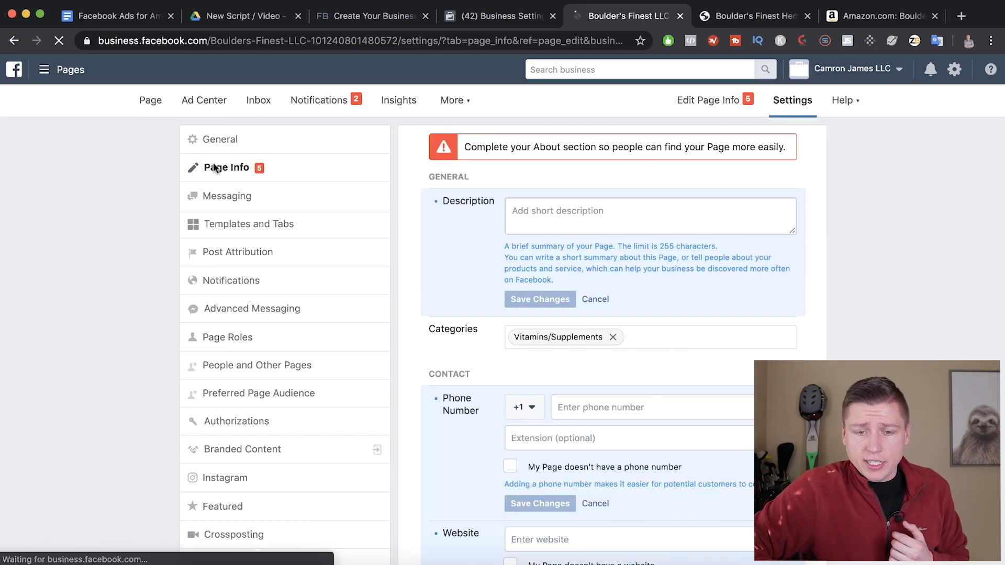
click(564, 222)
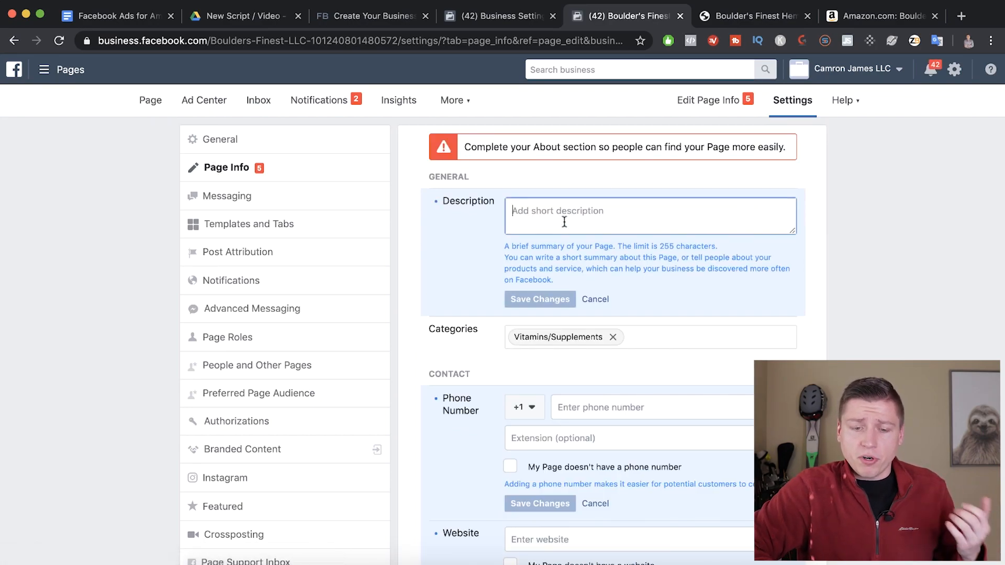
text(We sell h)
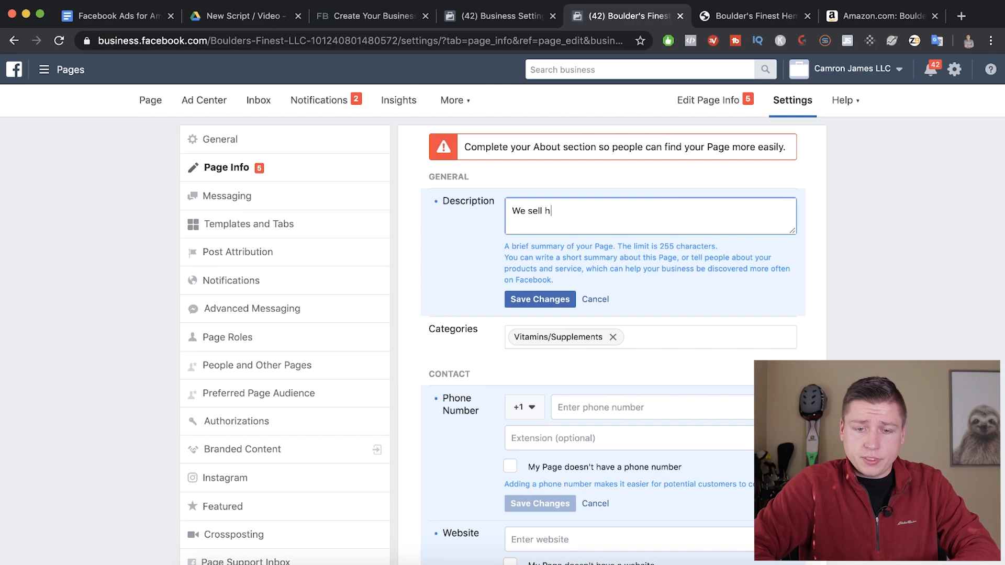
text(igh end supplements )
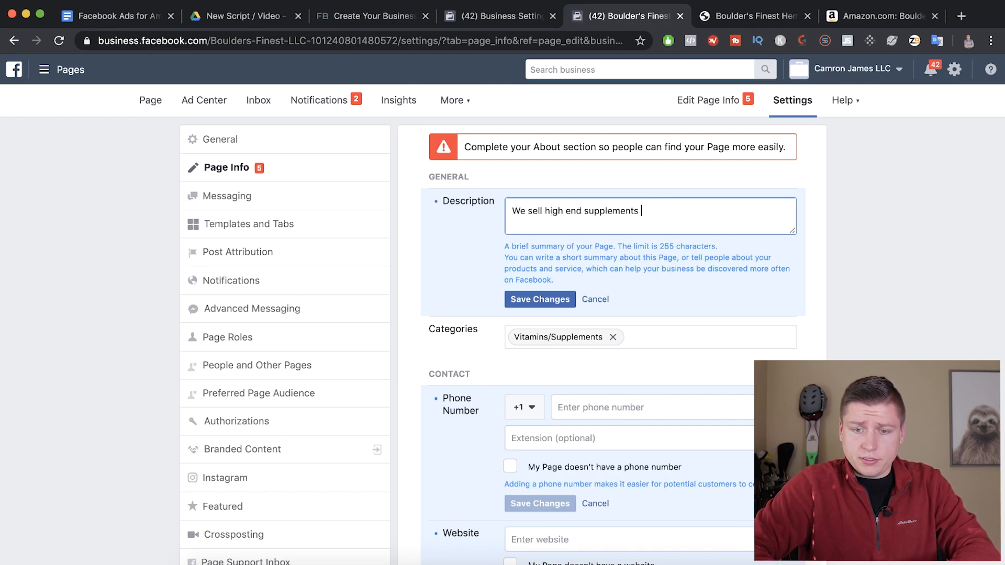
text(and vitamins.)
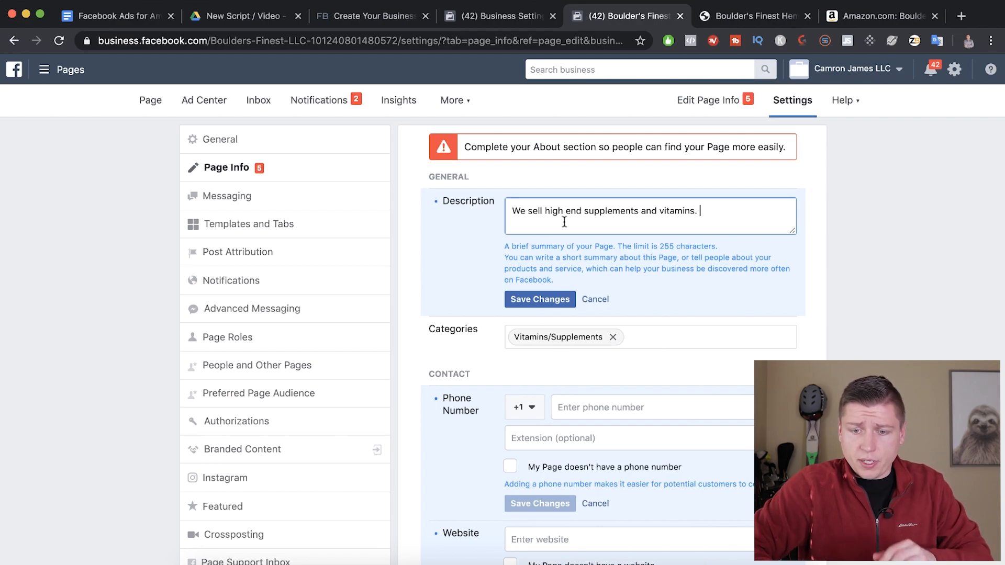
scroll(639, 301, down, 3)
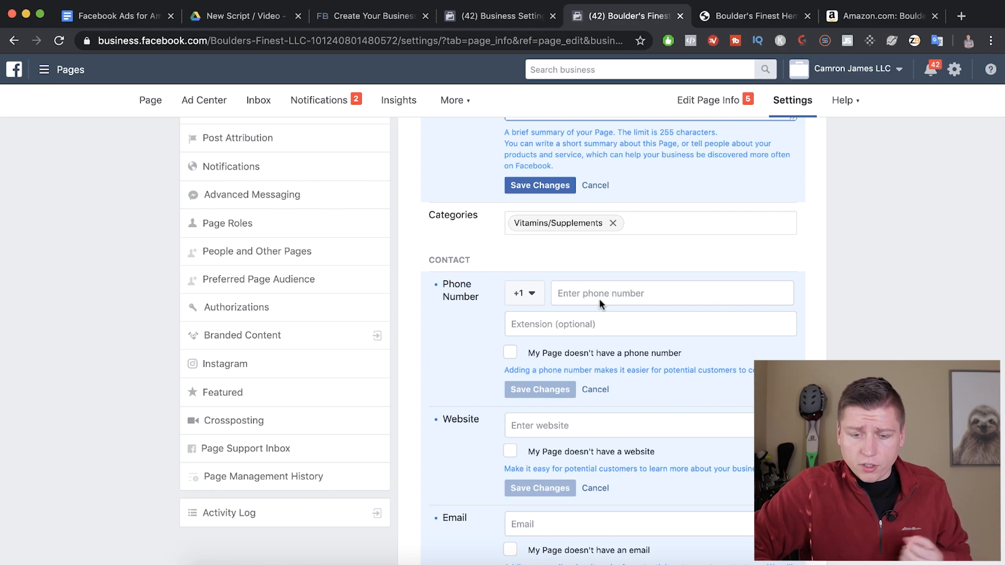
scroll(599, 300, down, 3)
scroll(521, 379, down, 4)
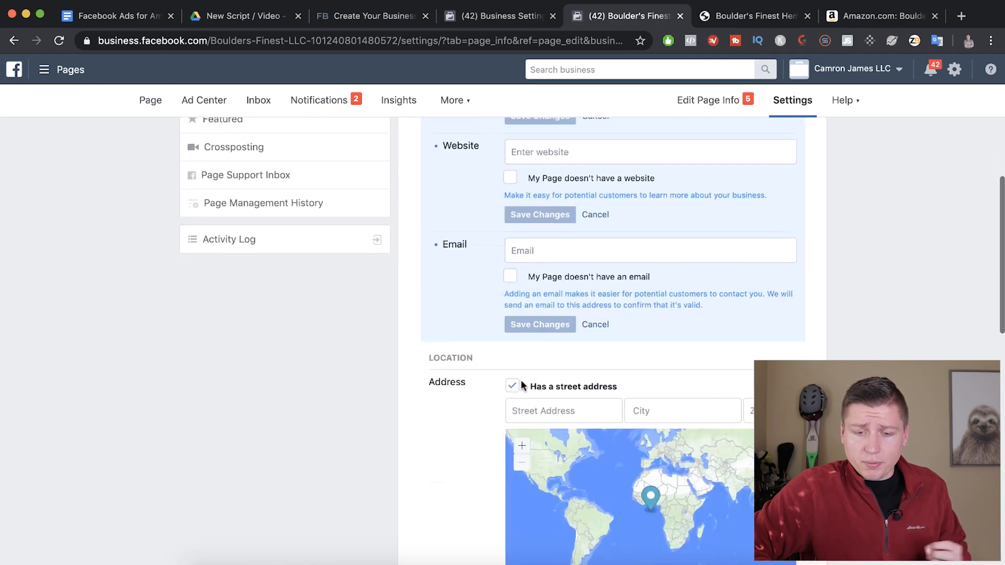
scroll(521, 278, down, 5)
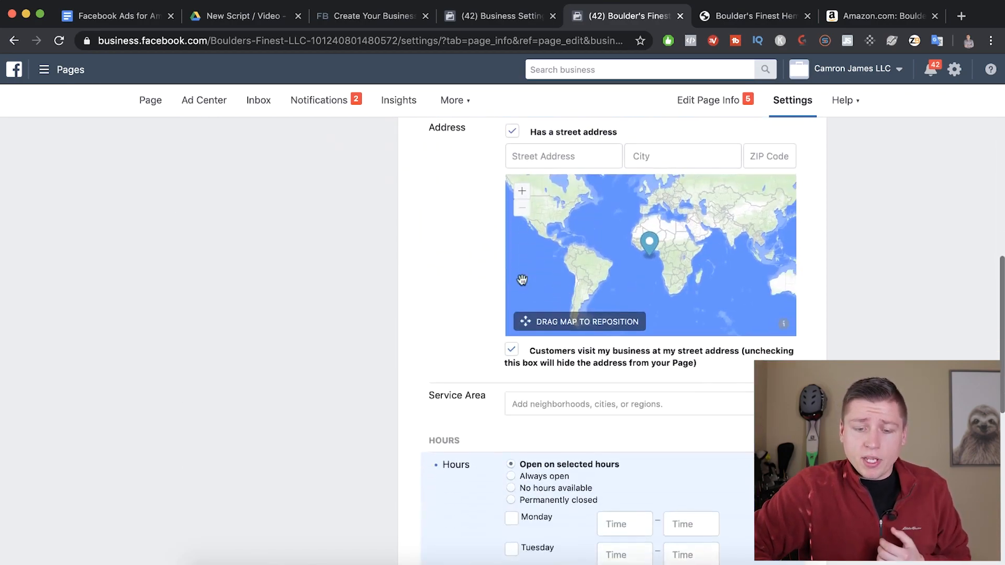
scroll(455, 287, up, 15)
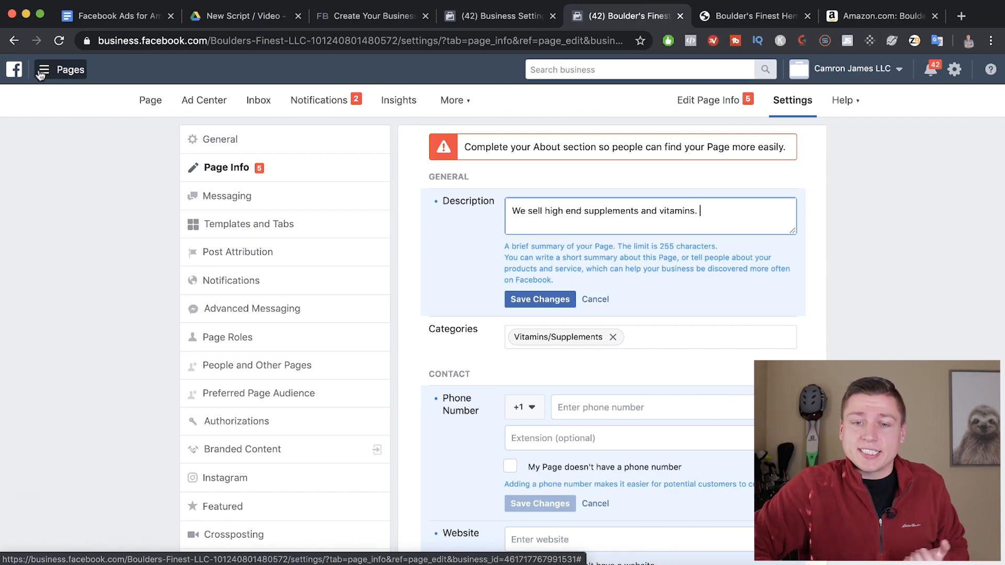
scroll(371, 231, down, 10)
scroll(408, 259, up, 10)
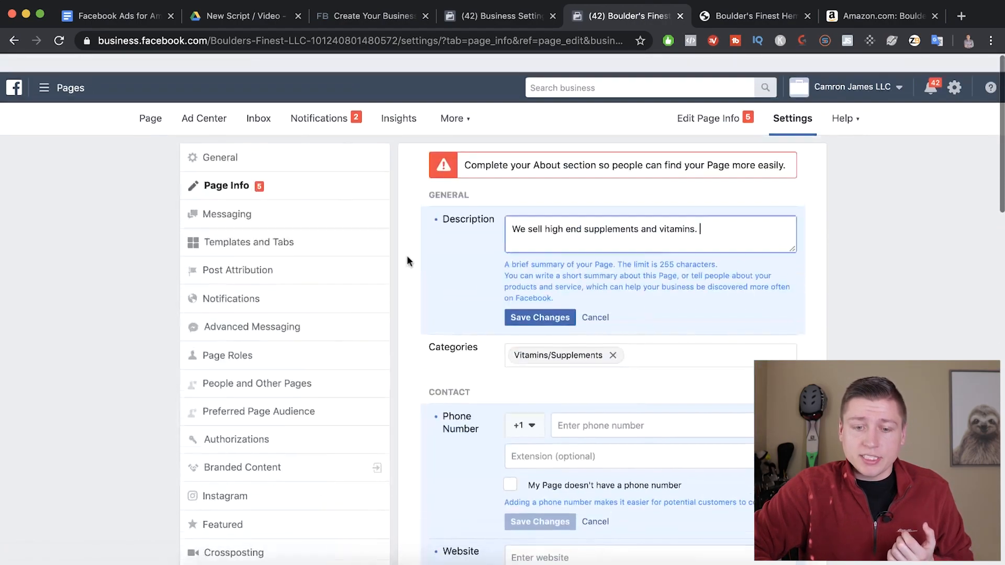
click(535, 301)
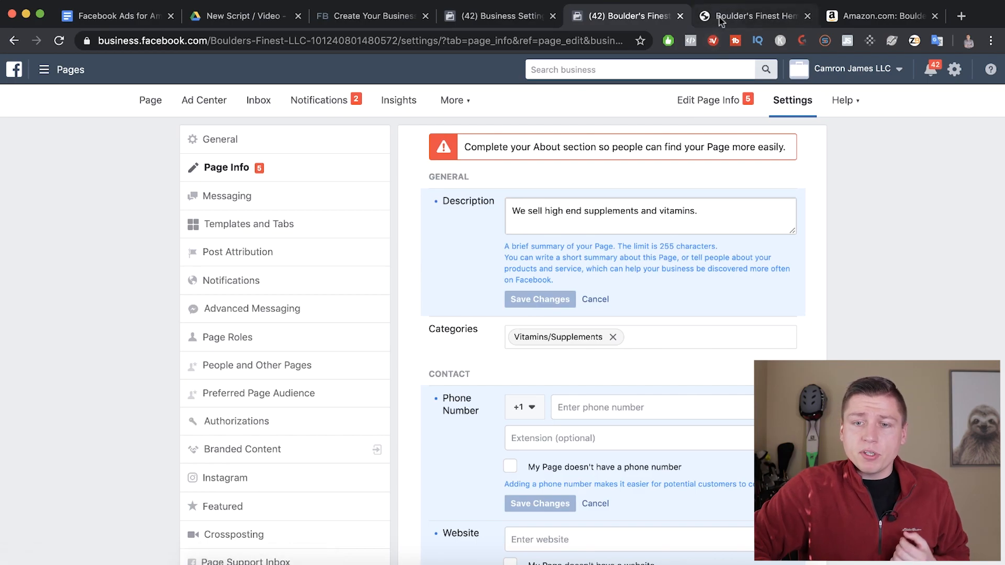
In Business Settings, create a new ad account named "Boulders Finest" with America/Denver time and US Dollars, used for My business
click(513, 20)
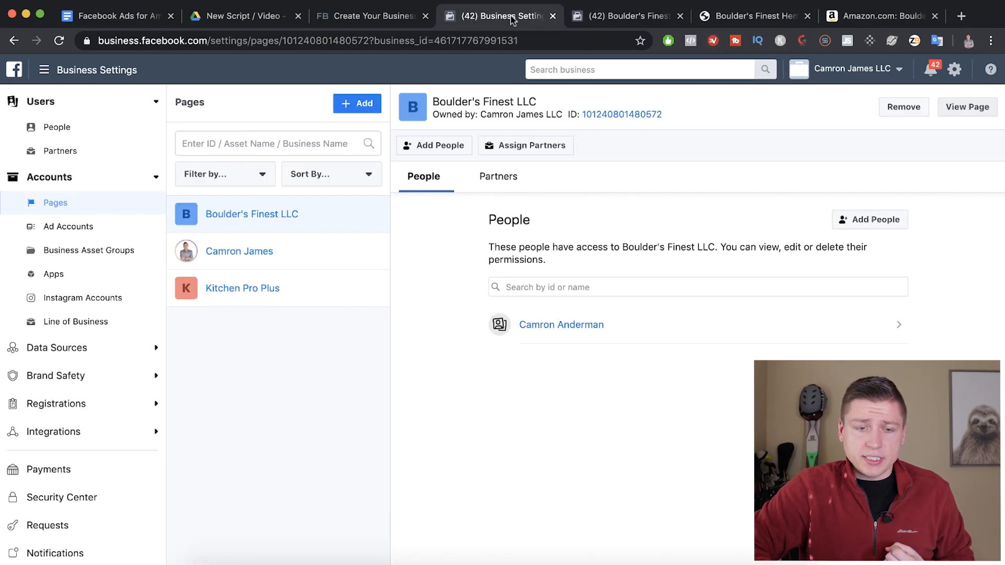
click(100, 231)
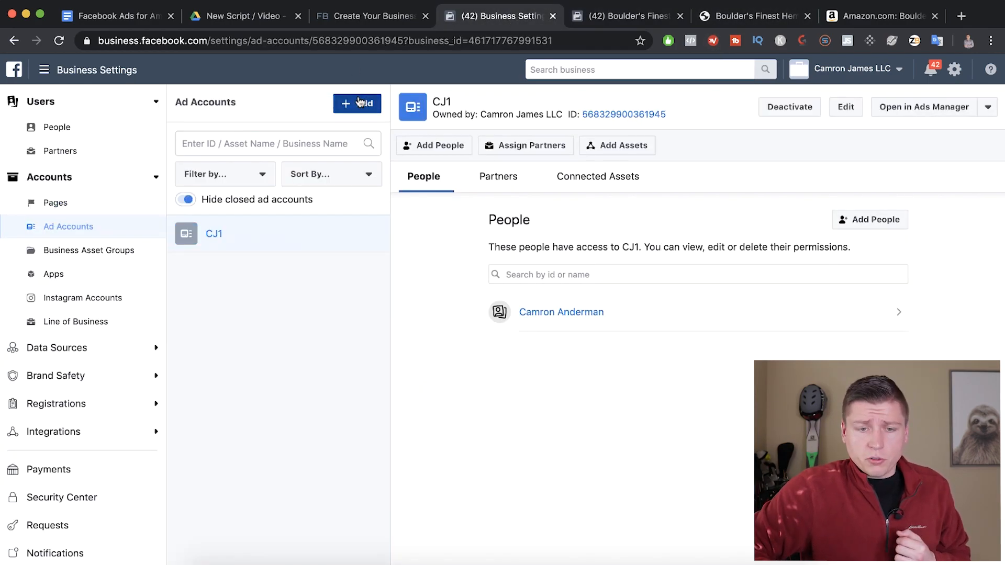
click(359, 102)
click(419, 289)
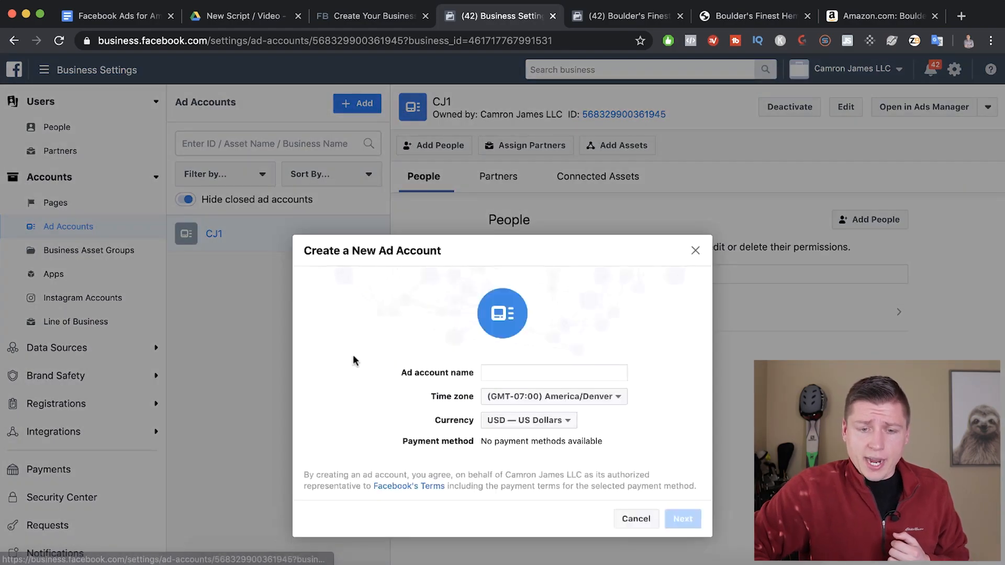
click(485, 374)
text(Boulders Finest)
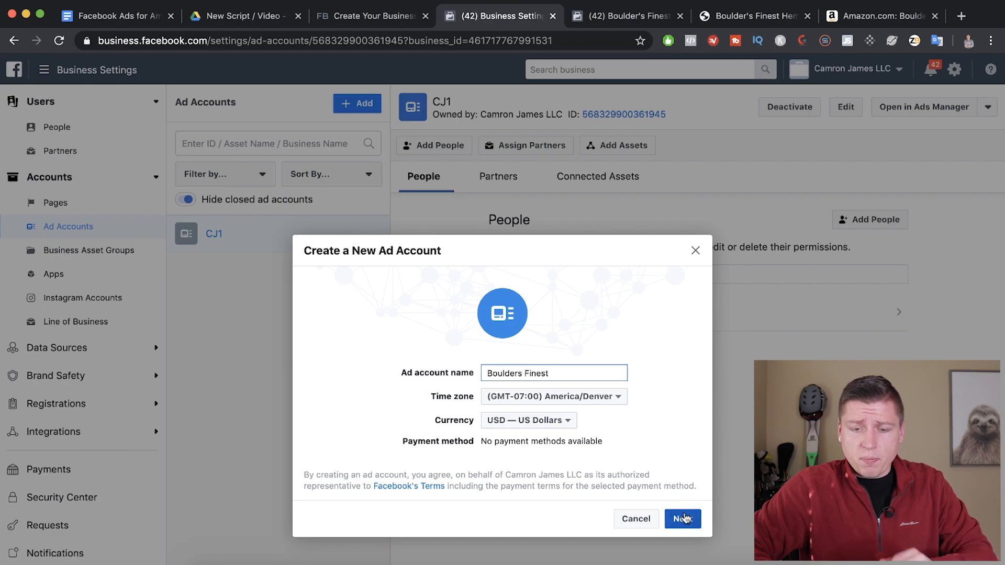
click(683, 519)
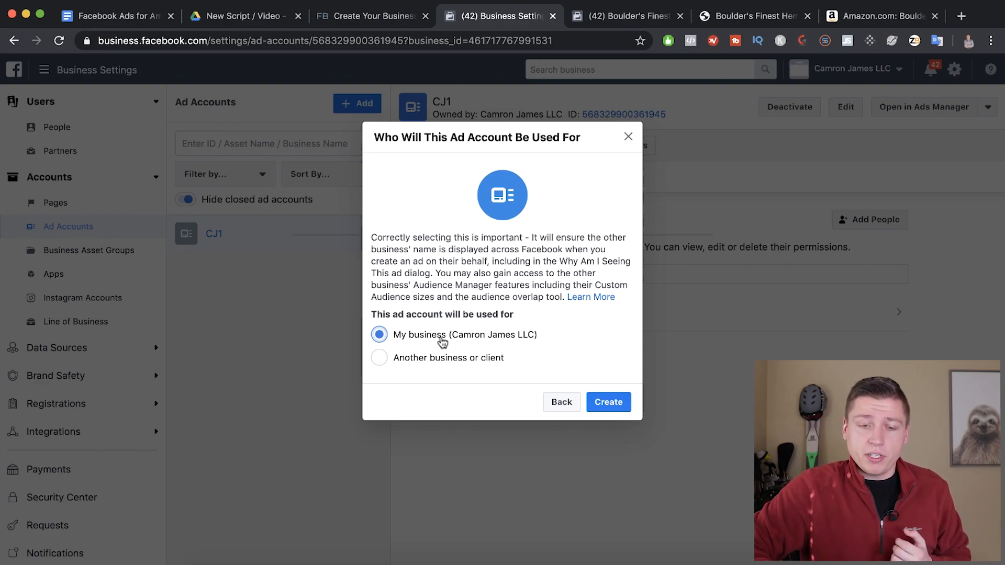
click(596, 403)
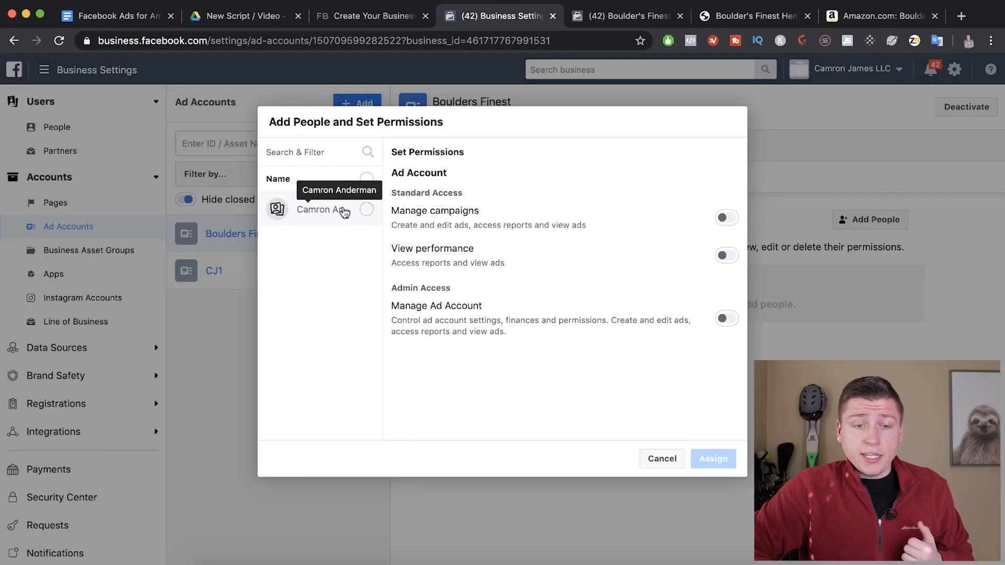
Assign the listed person to the new ad account with Manage Ad Account admin access and close the confirmation
click(337, 210)
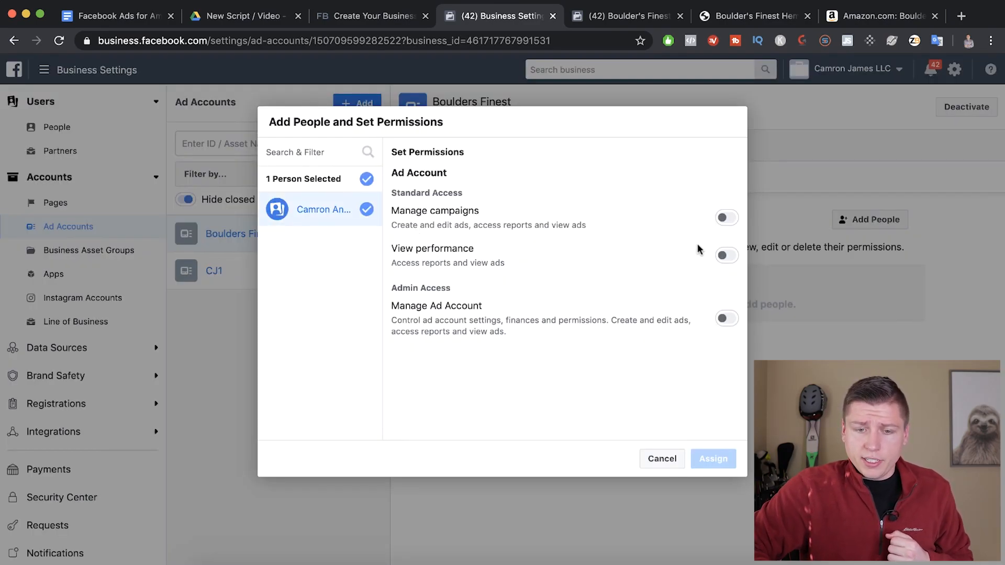
click(724, 218)
click(725, 318)
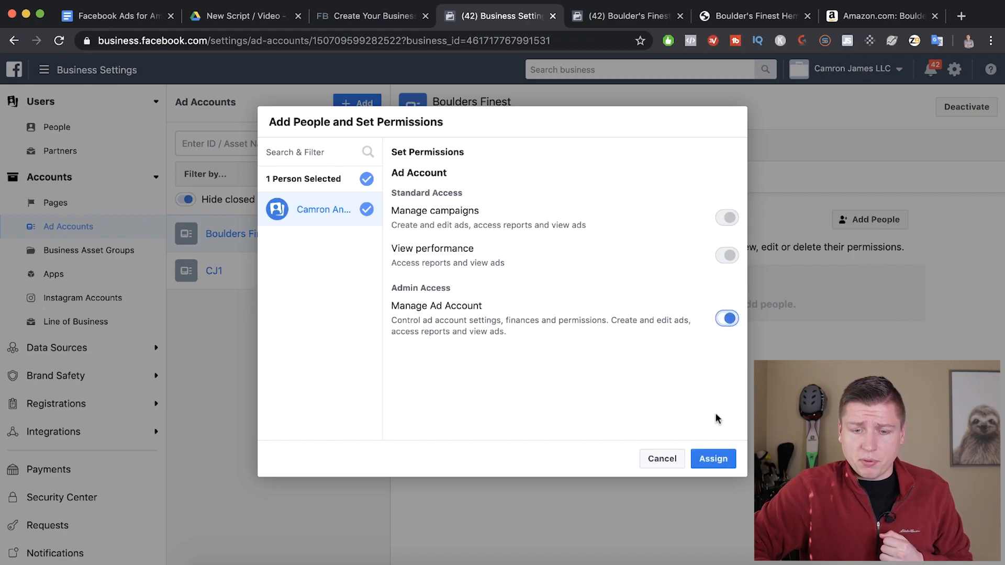
click(713, 459)
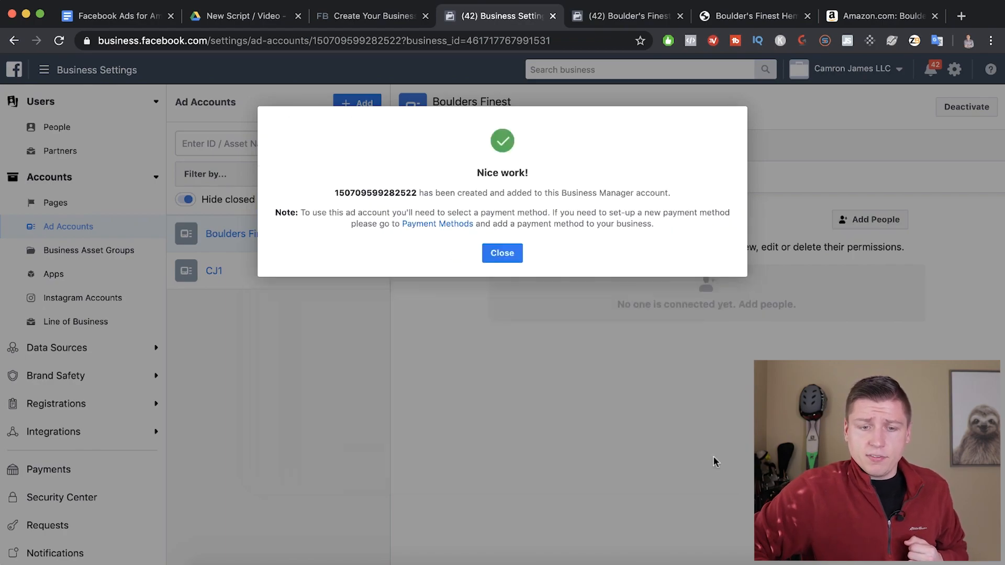
click(510, 252)
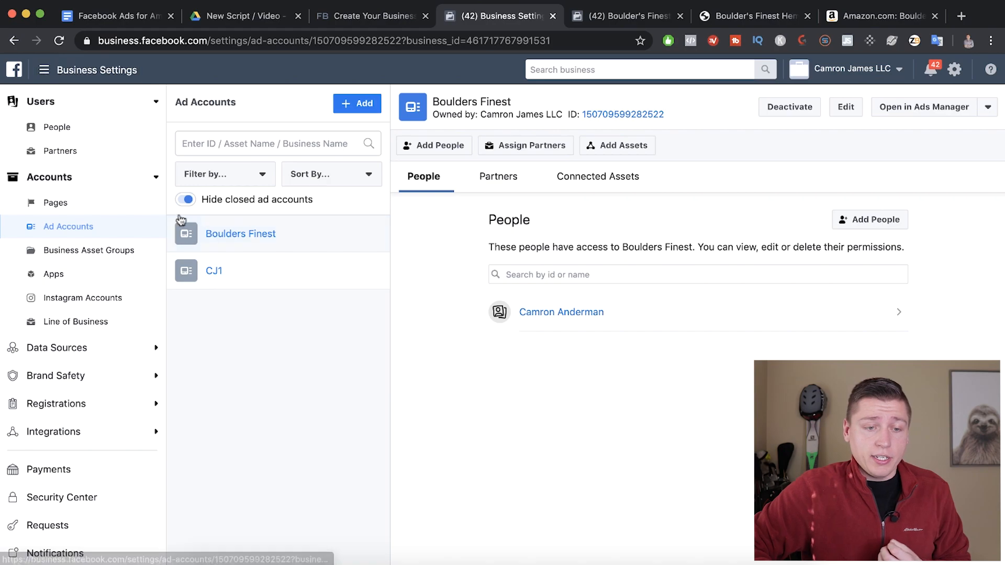
Open the Boulders Finest ad account in Ads Manager and start creating a new campaign to view its marketing objectives
click(910, 110)
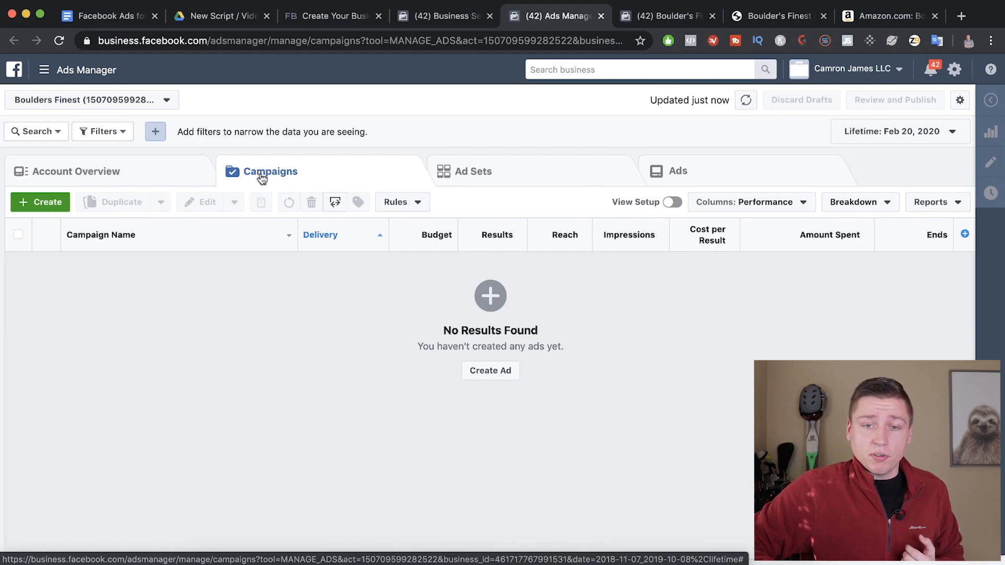
click(42, 202)
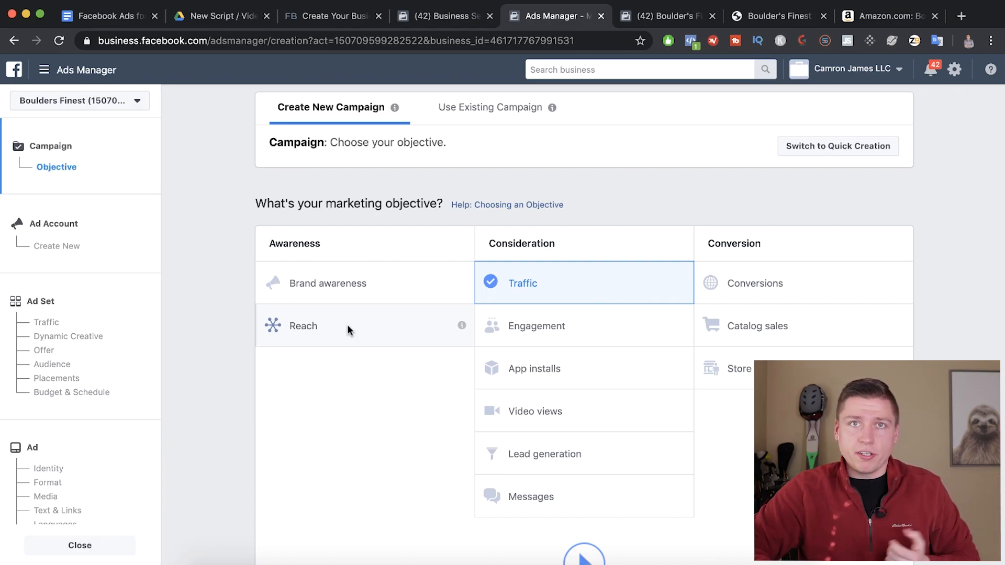
scroll(281, 280, down, 1)
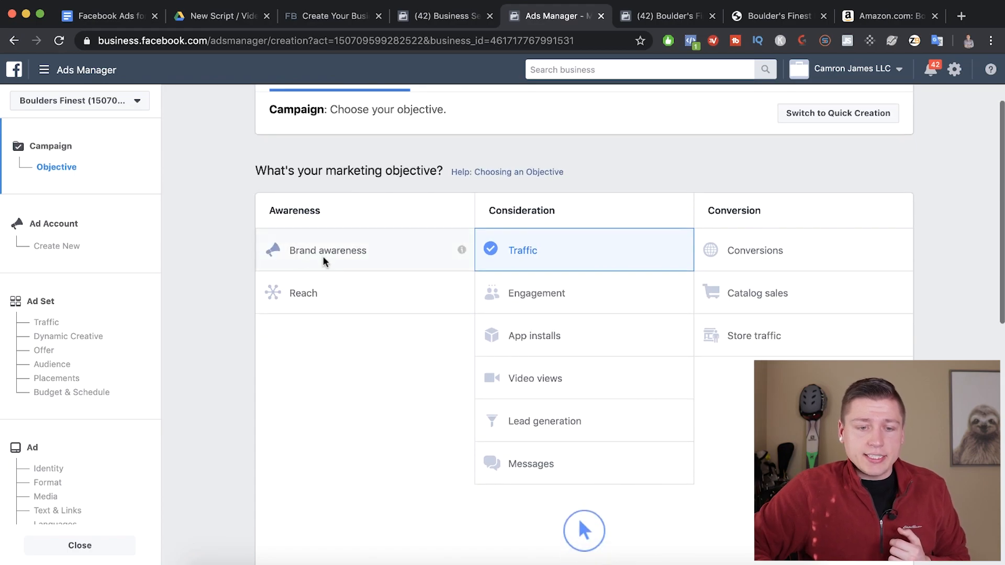
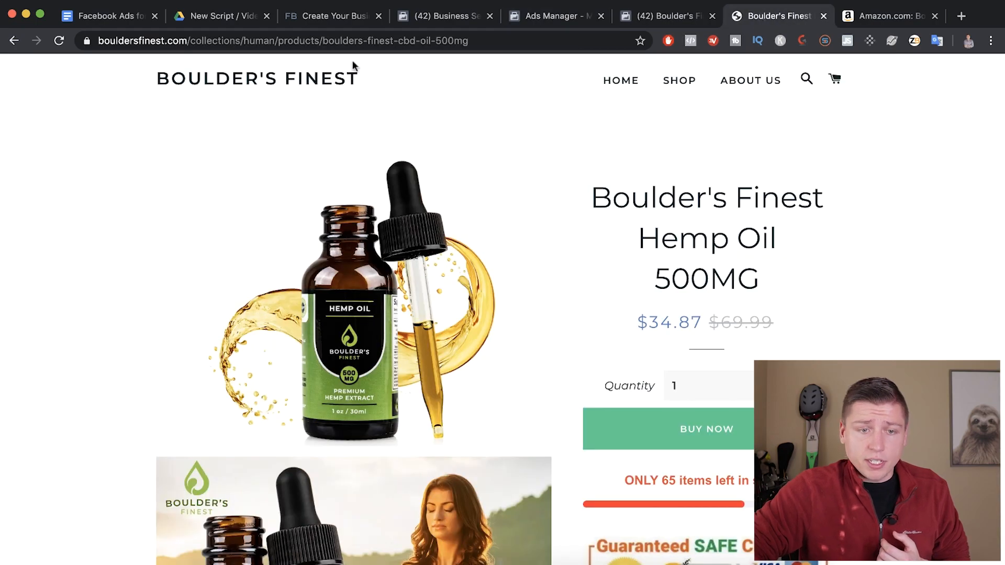
Copy the web address of the Hemp Oil 500MG product page into the pixel setup's website field in Ads Manager
click(299, 42)
key(ctrl+c)
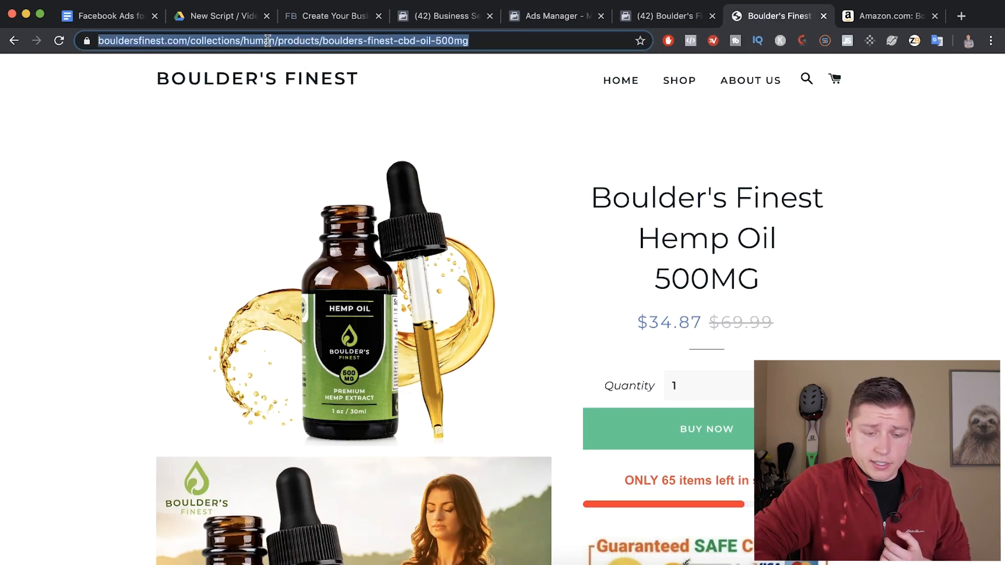
click(665, 16)
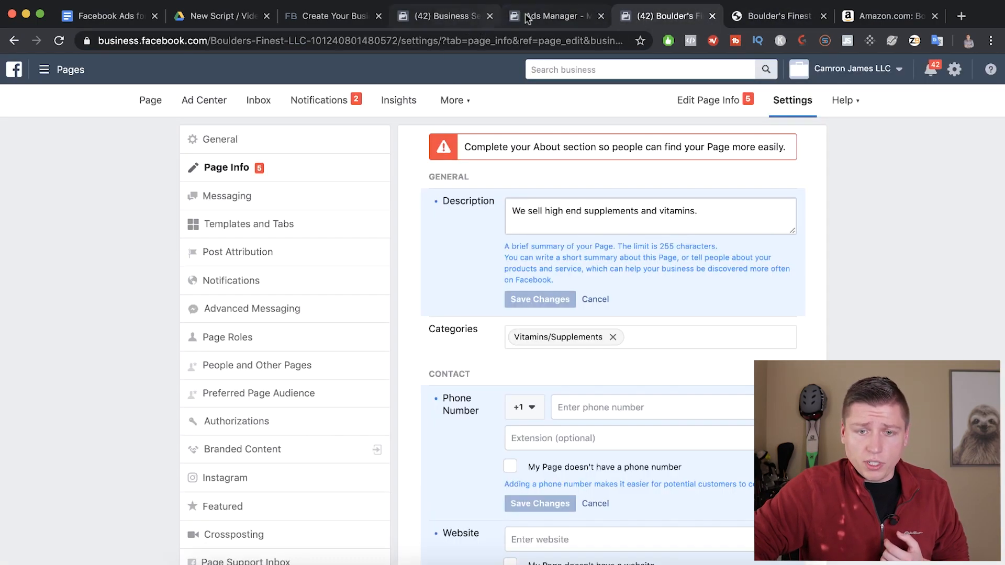
click(555, 16)
key(ctrl+v)
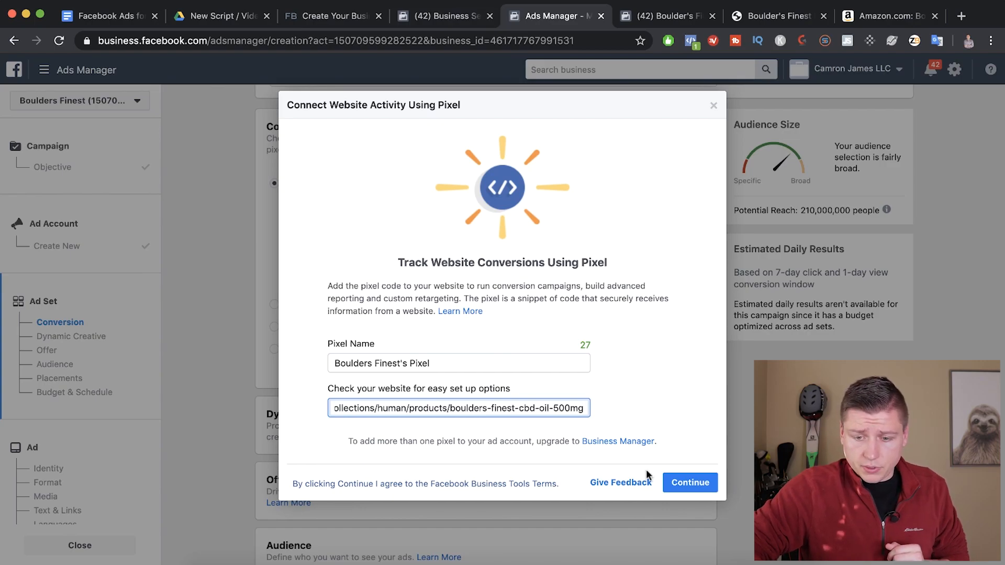
click(684, 480)
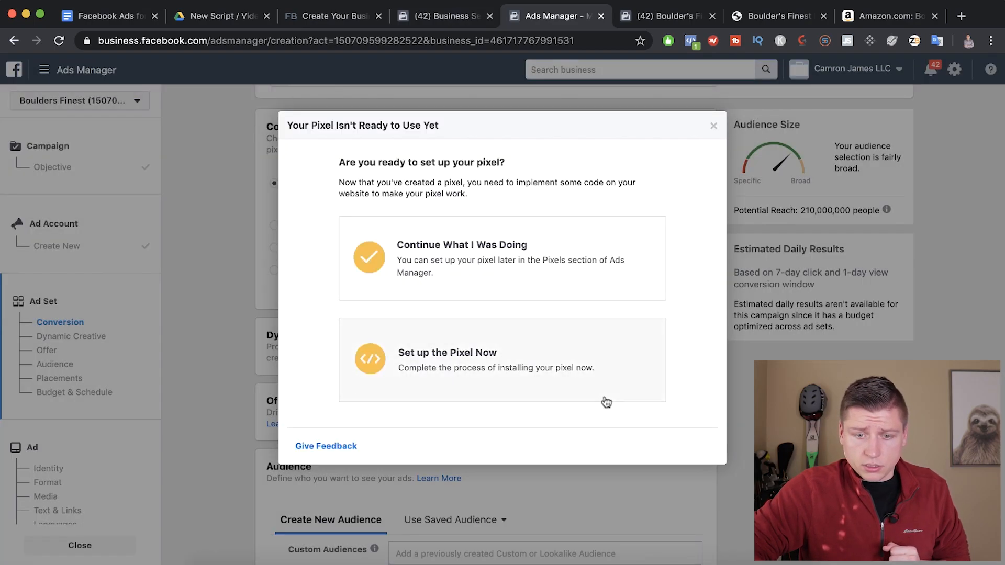
click(477, 375)
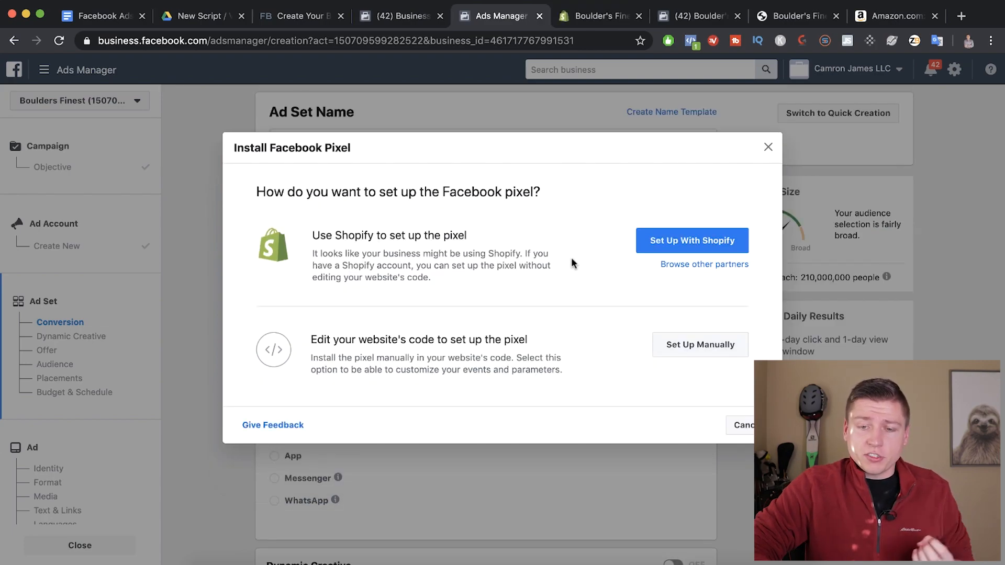
click(687, 240)
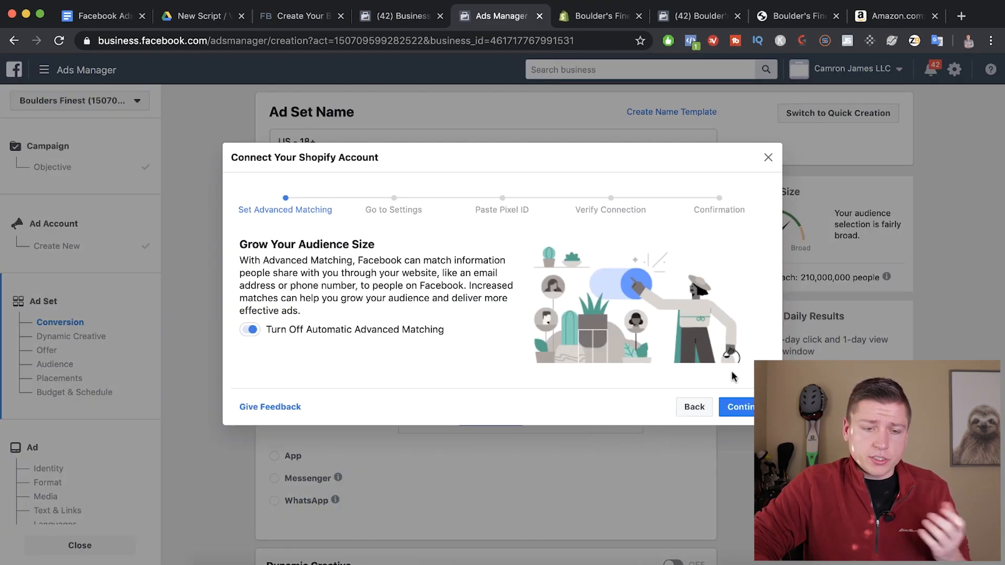
click(737, 408)
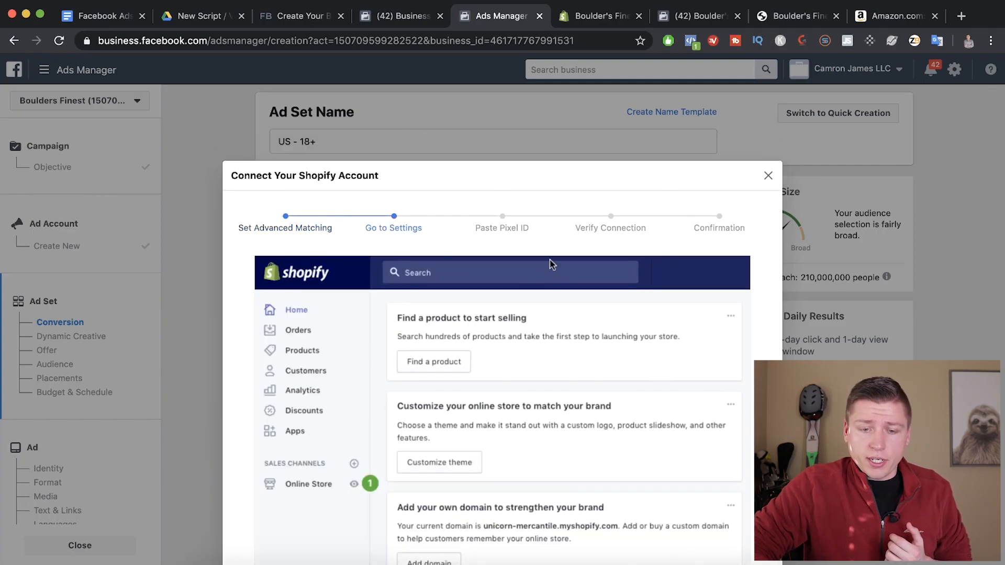
scroll(549, 260, down, 5)
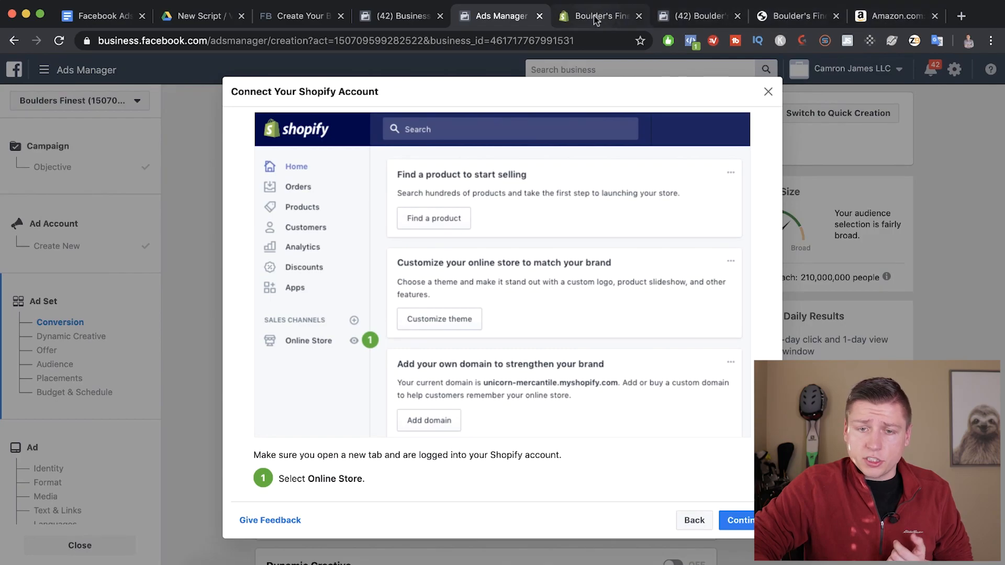
Switch to the Boulder's Finest Shopify admin and open the Facebook Pixel section in the online store preferences
click(595, 19)
scroll(189, 291, down, 2)
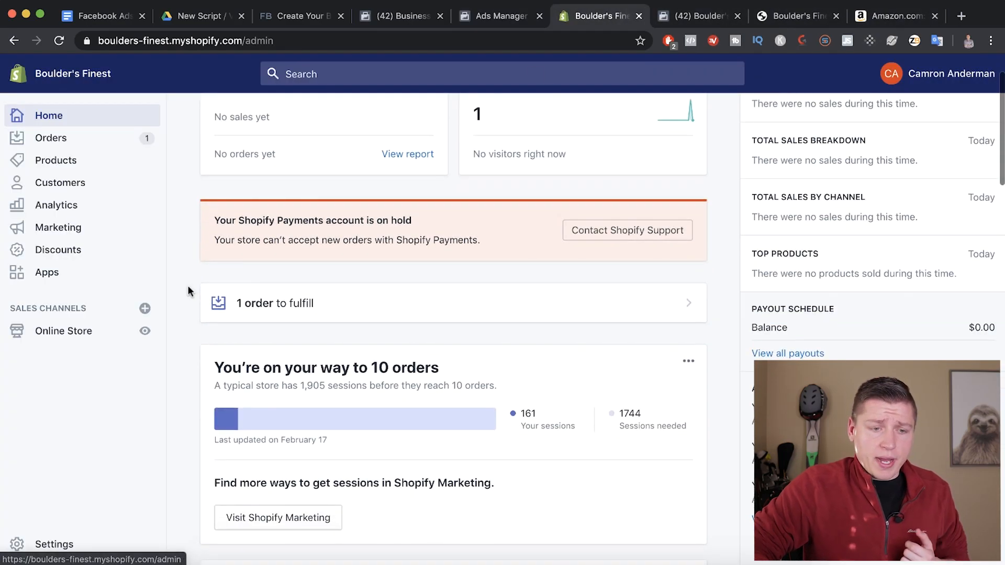
scroll(187, 286, down, 1)
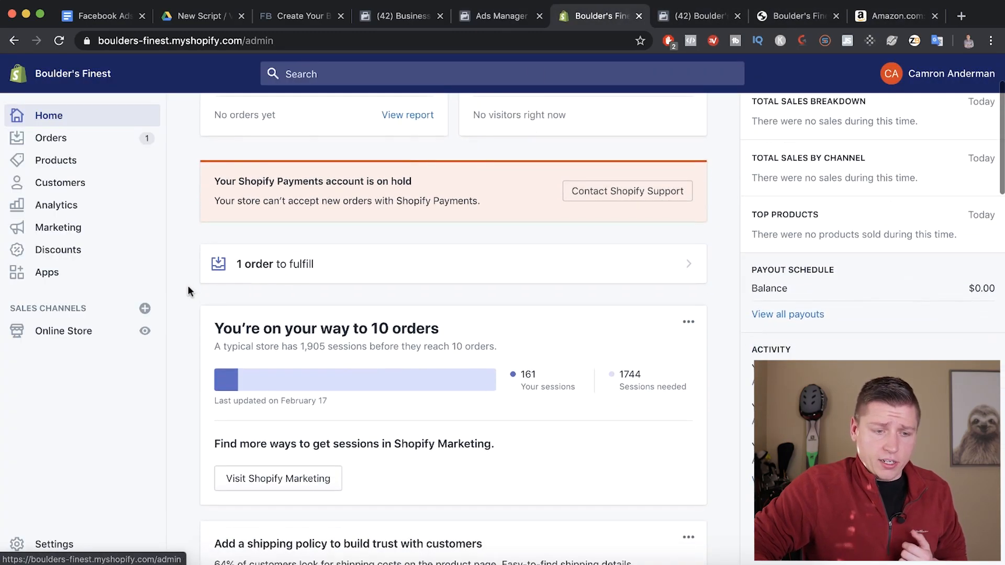
click(57, 339)
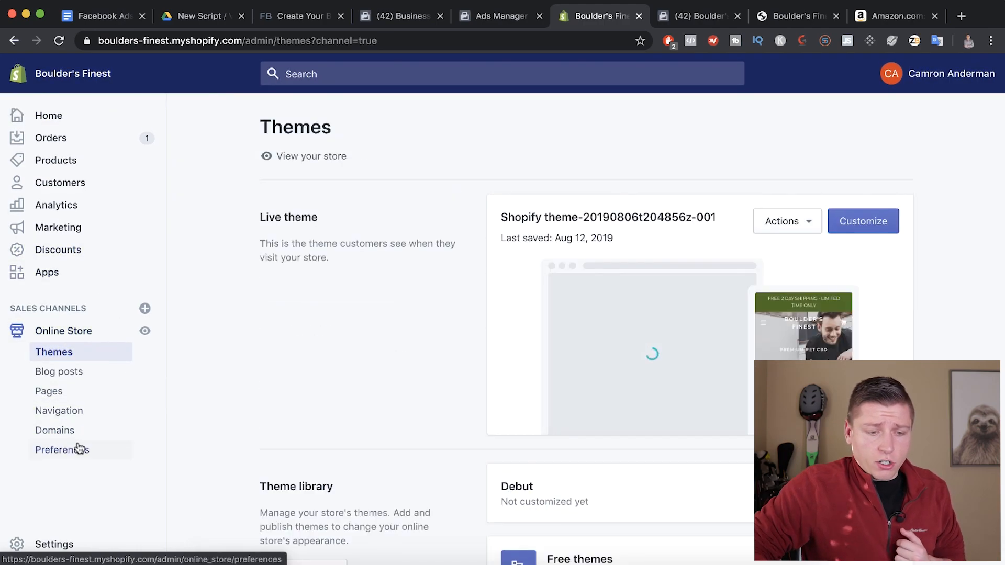
click(78, 449)
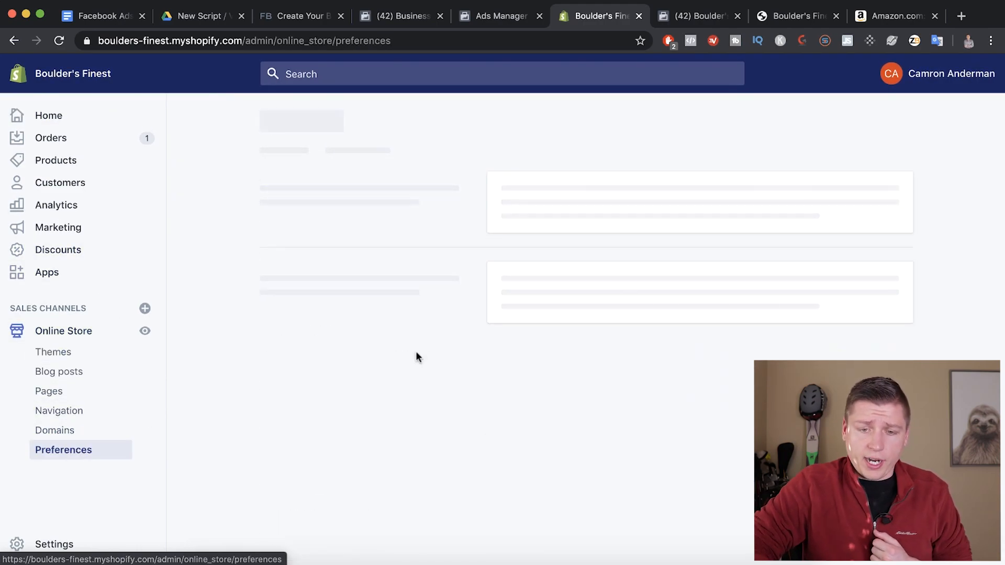
scroll(417, 358, down, 6)
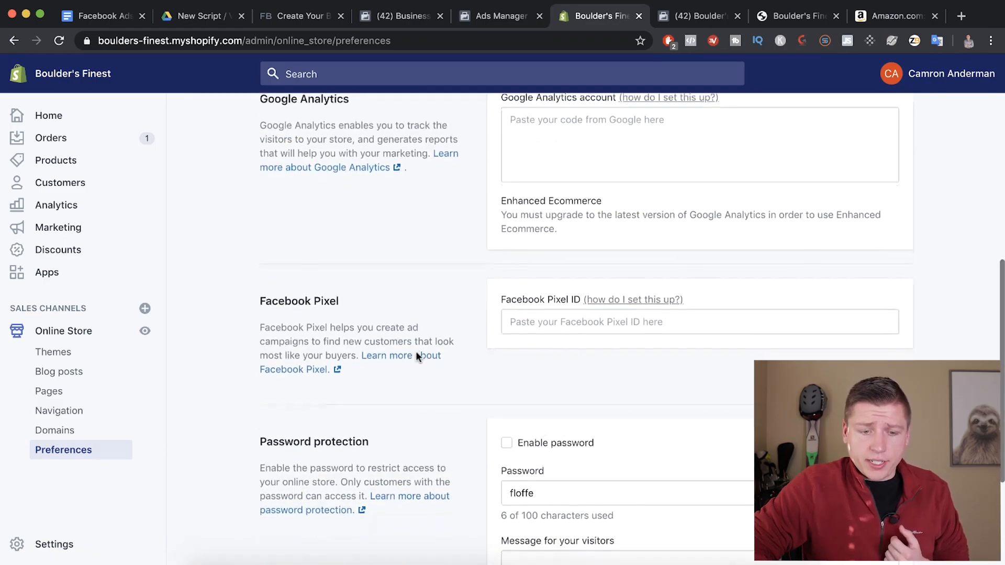
drag(335, 372, 327, 300)
click(342, 297)
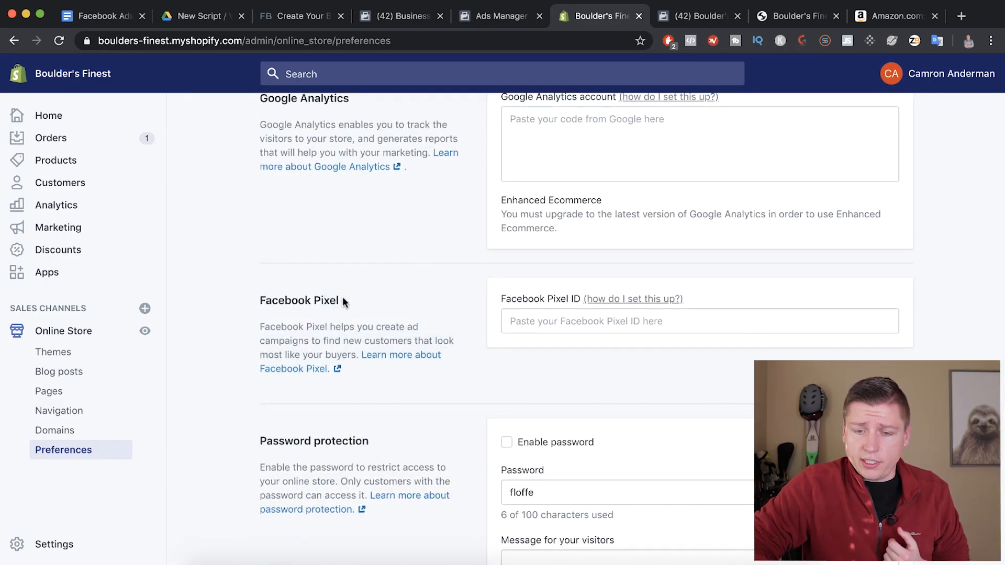
Copy the pixel ID from the Ads Manager setup into Shopify's Facebook Pixel ID field and save the preferences
click(497, 16)
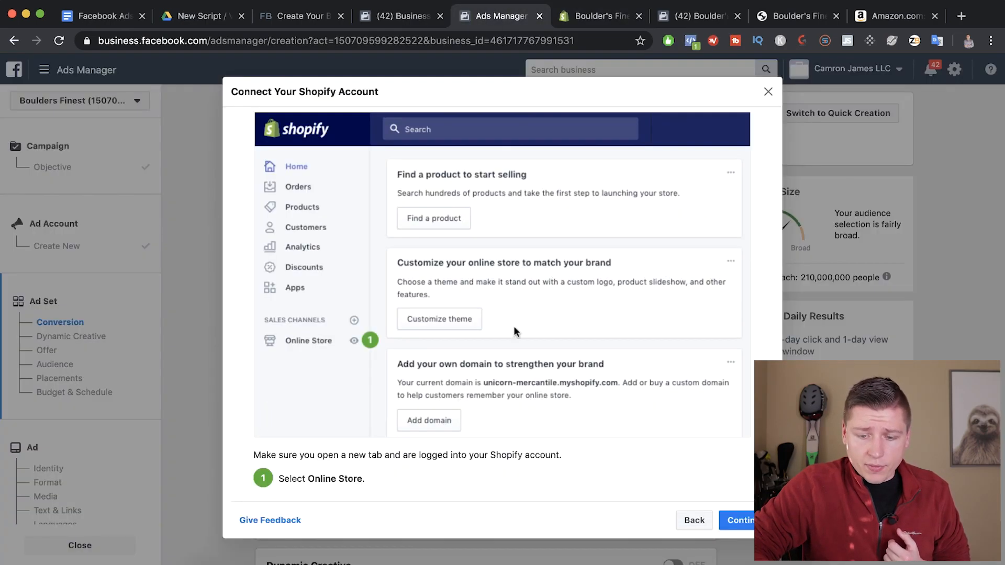
click(739, 520)
scroll(577, 347, up, 1)
scroll(576, 347, down, 5)
drag(482, 409, 403, 408)
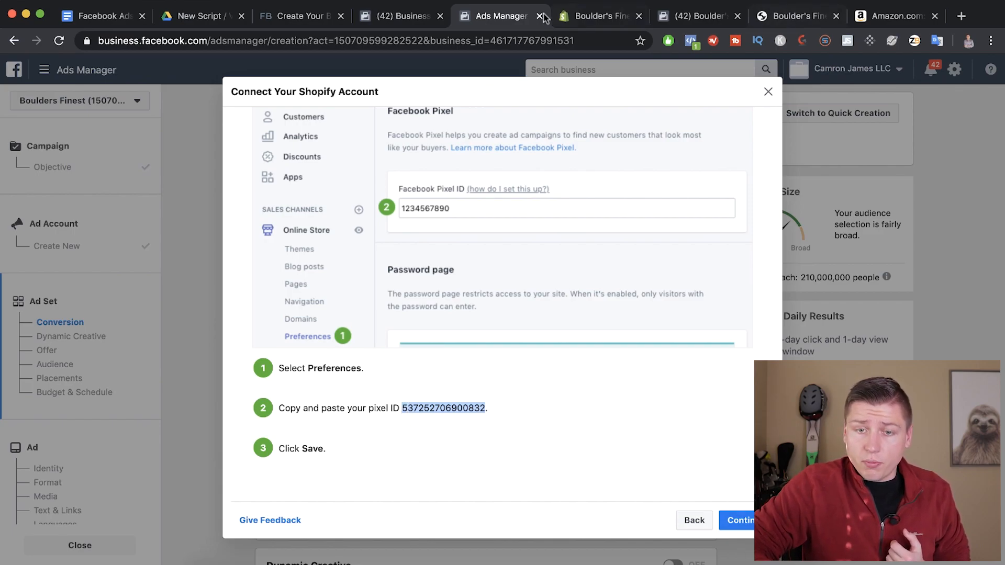
click(599, 15)
click(534, 321)
key(super+v)
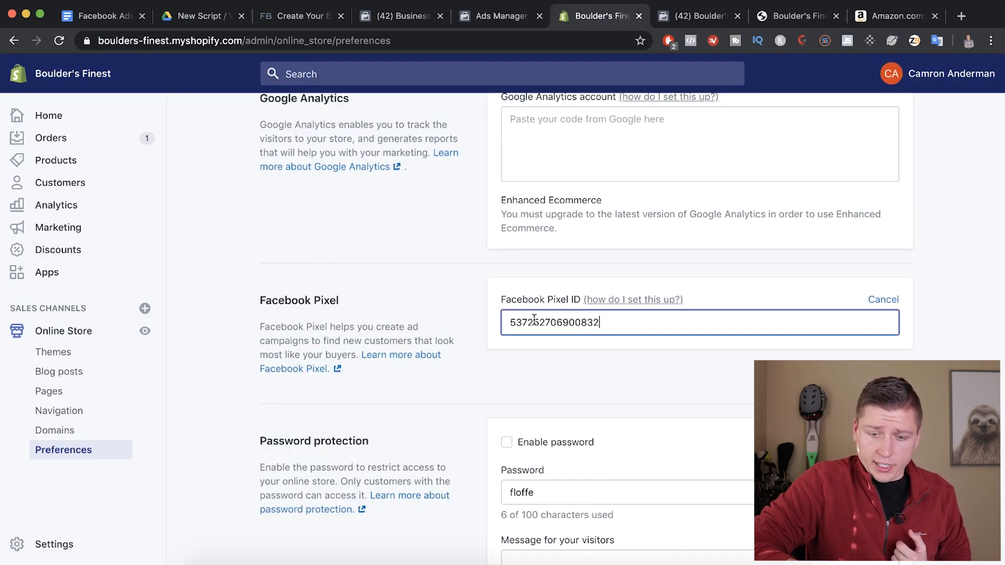
scroll(826, 117, up, 5)
click(890, 73)
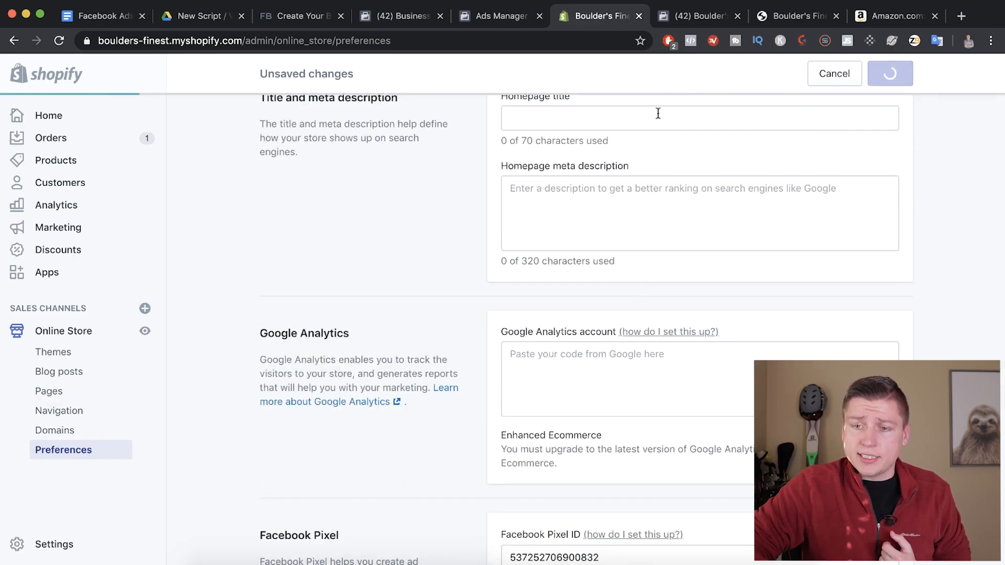
Return to the pixel setup in Ads Manager and send test traffic to bouldersfinest.com to verify the connection
click(490, 19)
click(736, 519)
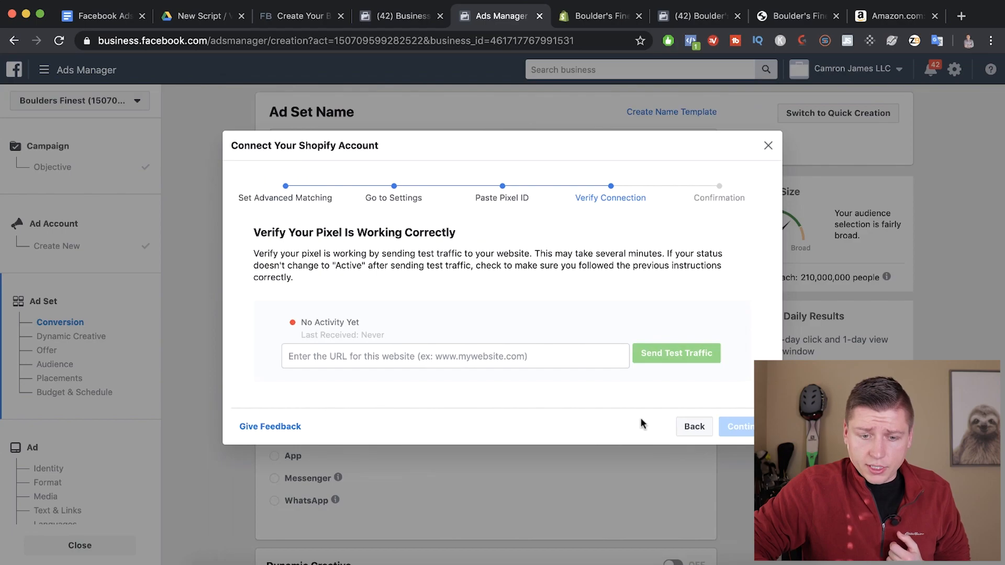
click(453, 354)
text(boul)
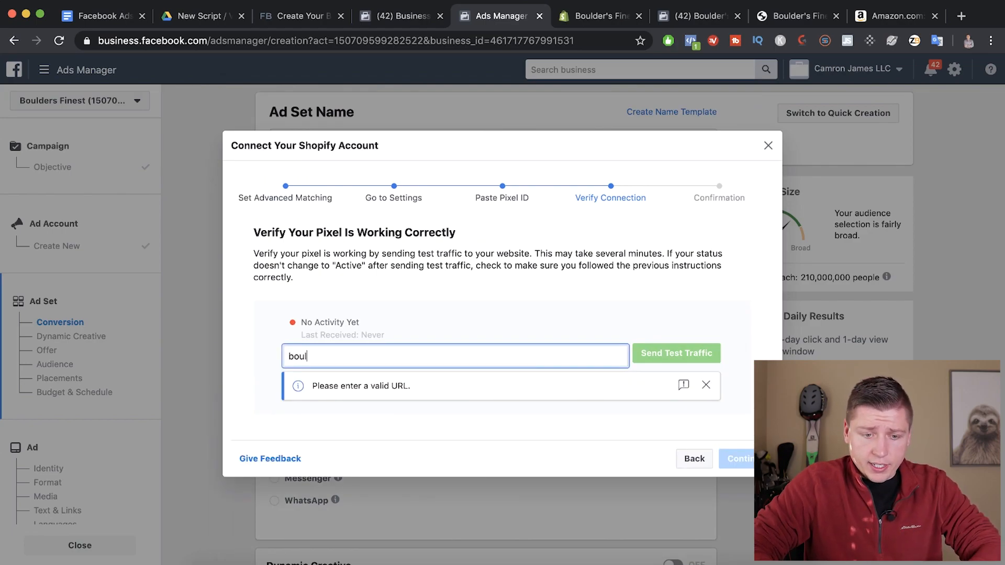
text(dersfinest.com)
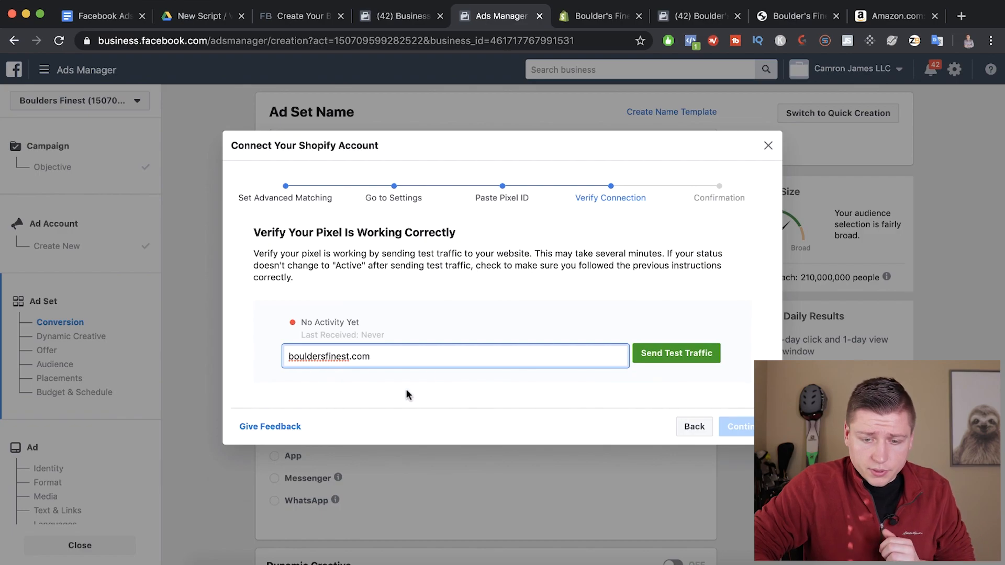
click(634, 362)
click(635, 363)
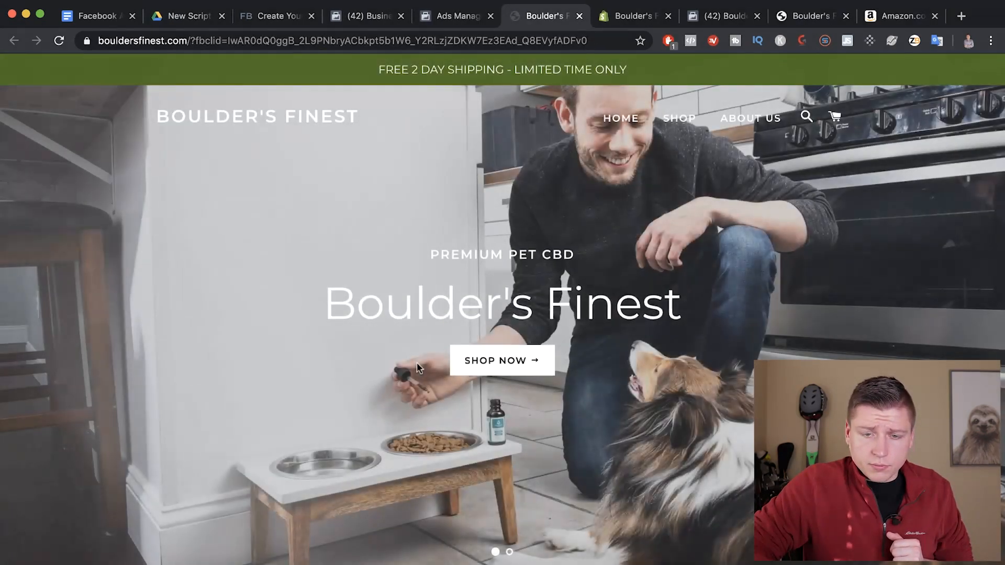
click(443, 18)
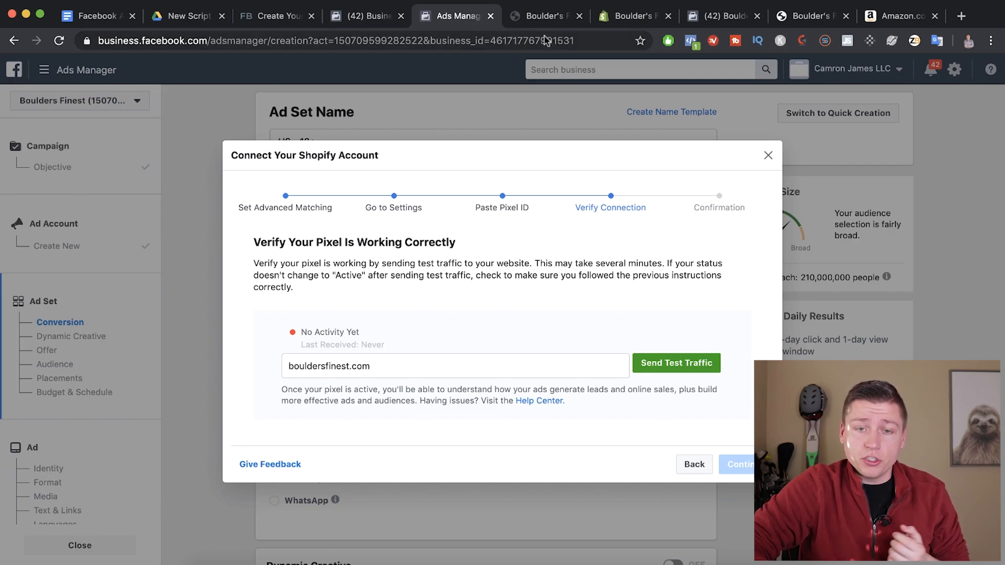
On the Boulder's Finest storefront, set AdBlock not to run on any pages of this site
click(543, 16)
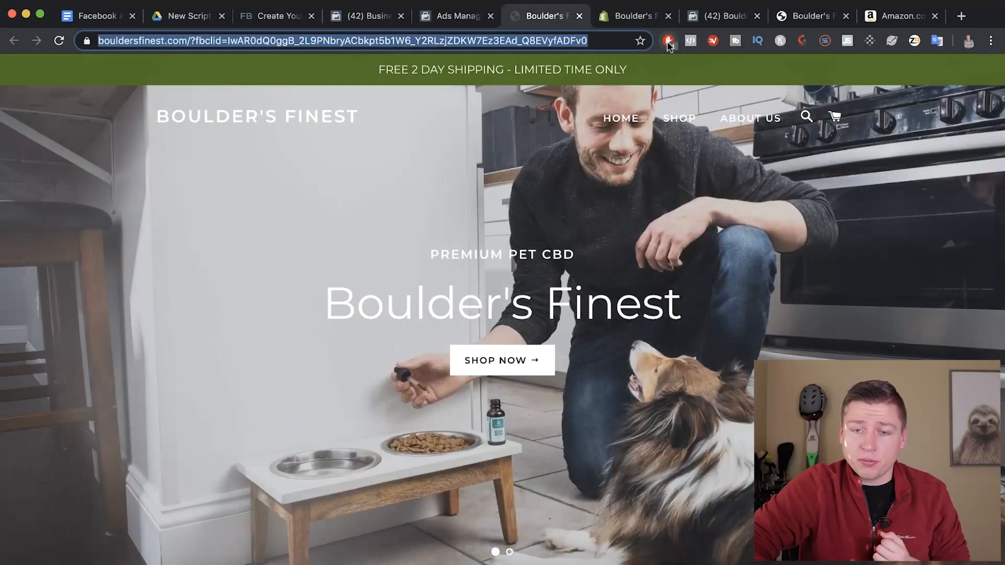
click(669, 42)
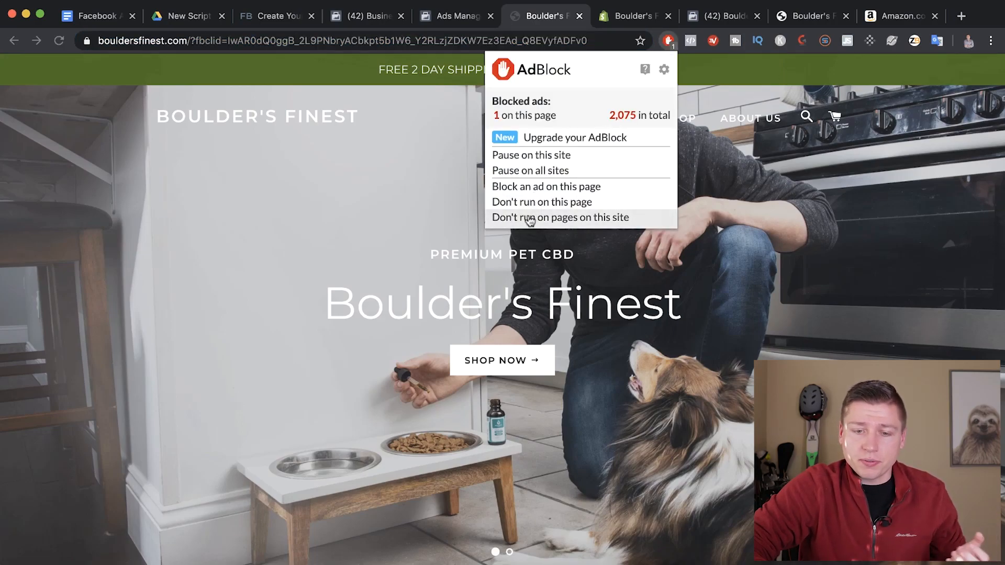
click(527, 217)
click(317, 274)
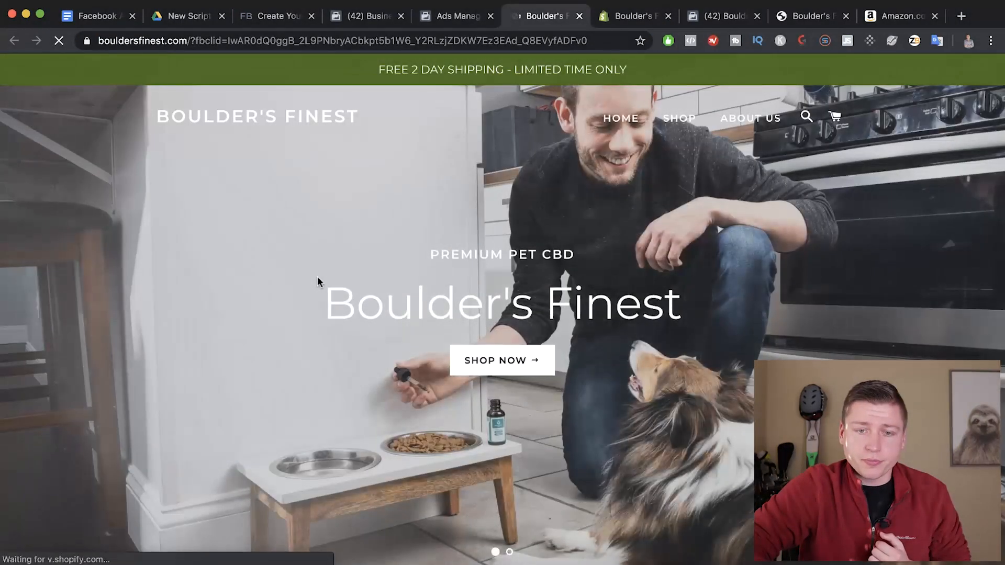
Send test traffic to bouldersfinest.com again from Ads Manager and continue past the pixel verification
click(444, 16)
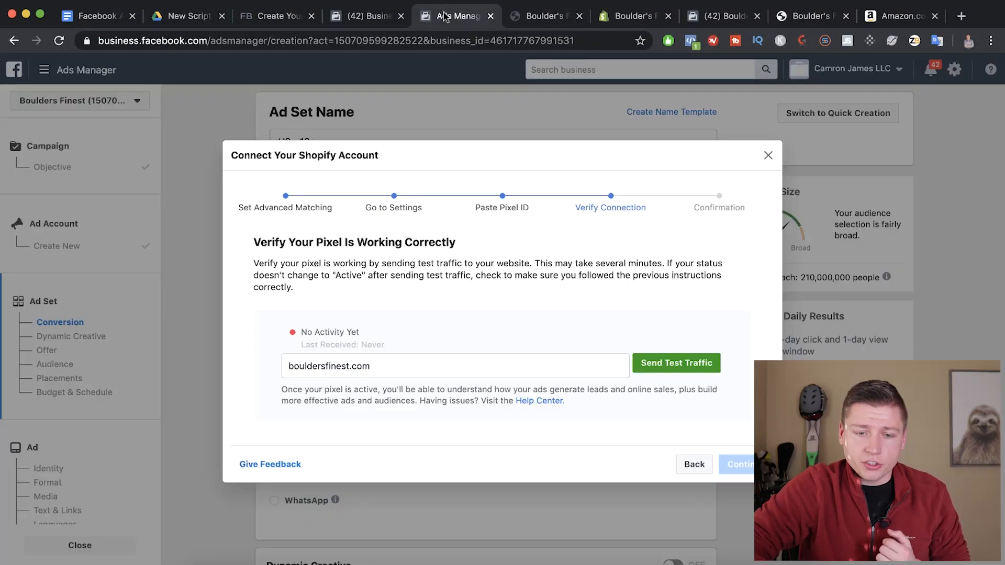
click(676, 362)
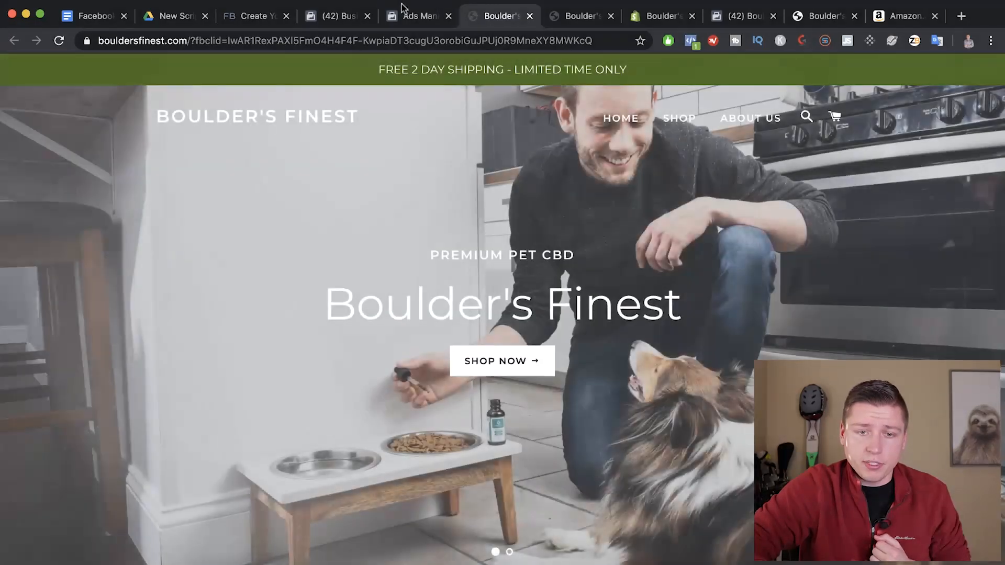
key(ctrl+shift+Tab)
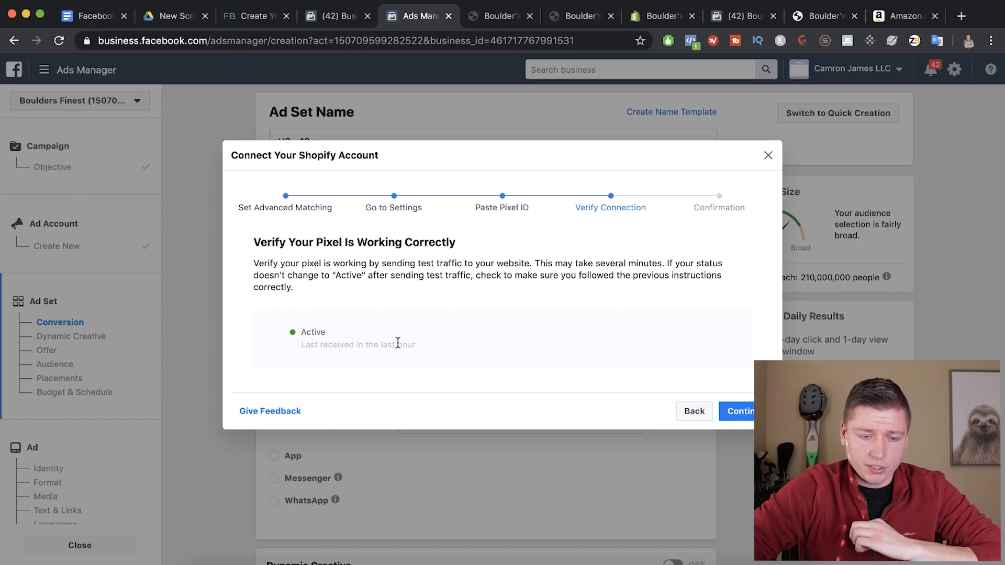
click(739, 413)
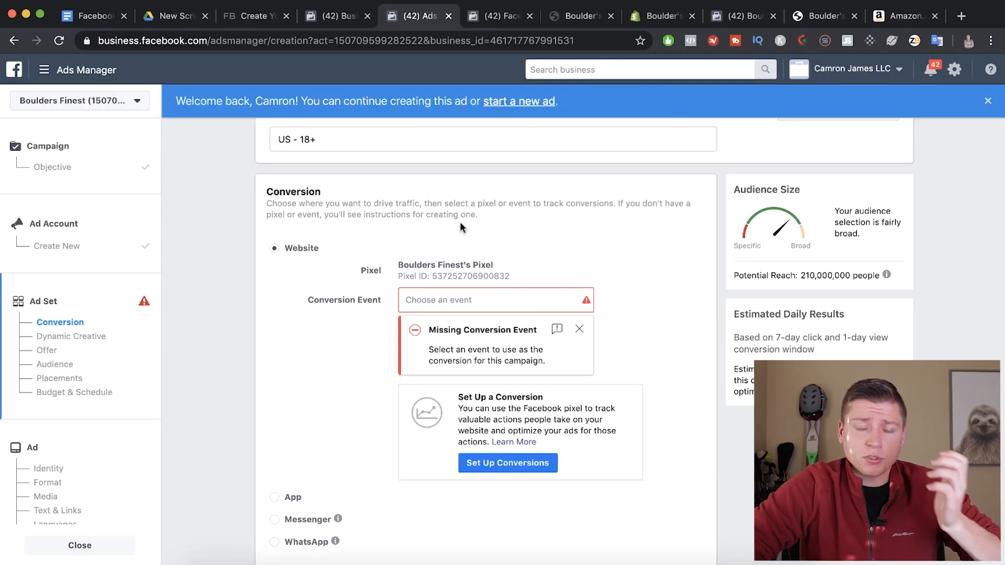
Set the ad set's website conversion event to Purchase
click(419, 301)
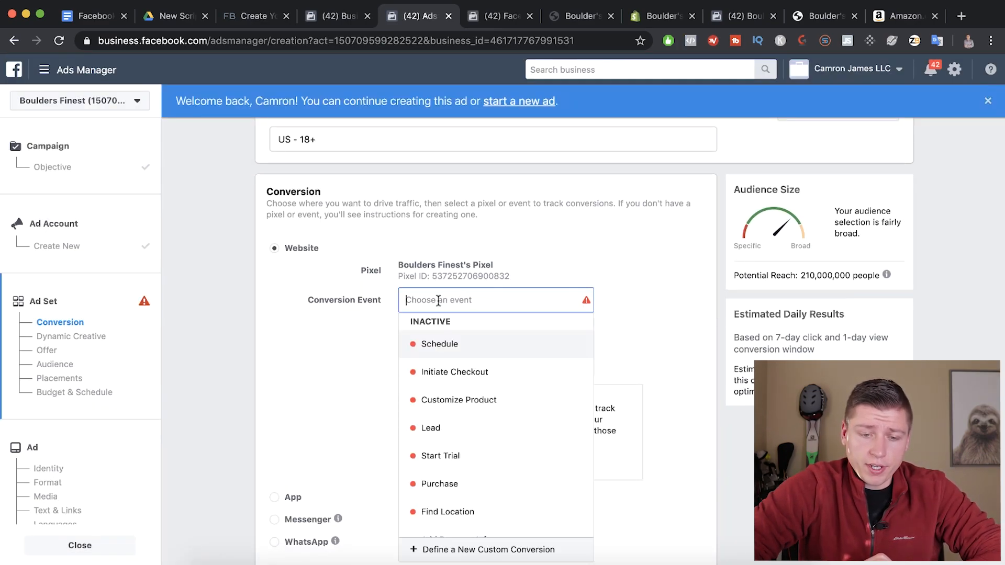
scroll(451, 429, down, 1)
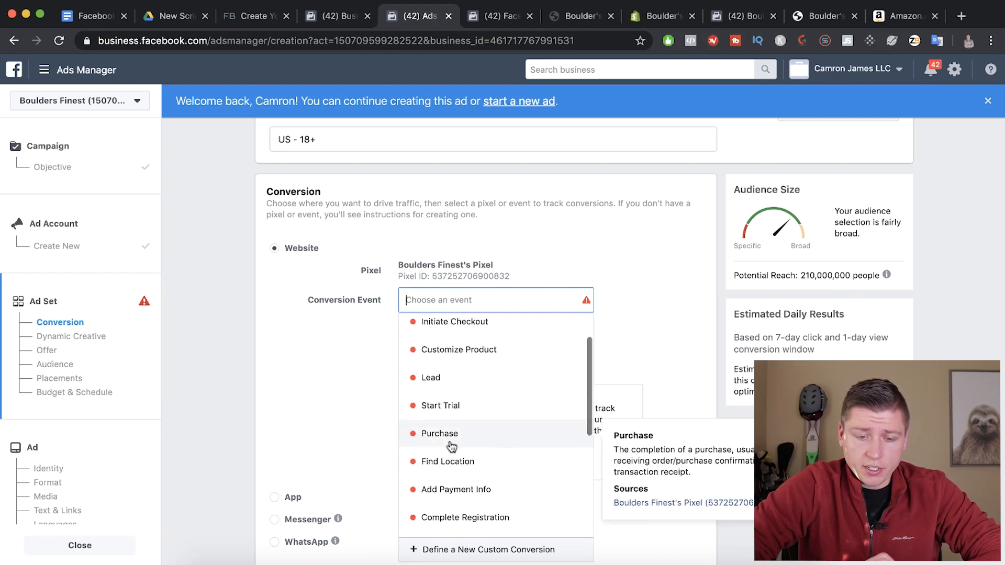
click(451, 435)
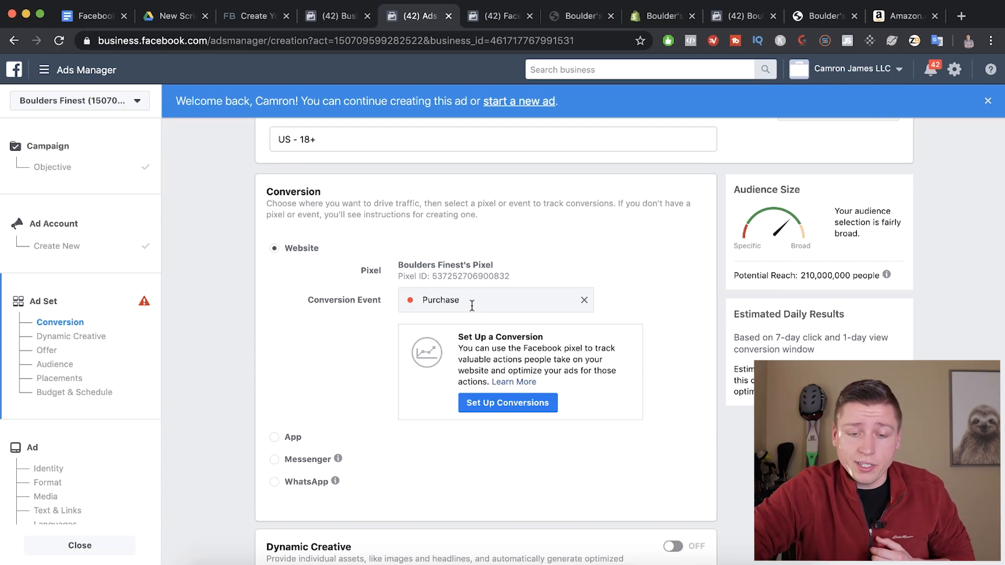
Review the ad set's Dynamic Creative, Offer and Audience settings, including location, age, gender and detailed targeting
scroll(473, 309, down, 3)
scroll(473, 310, down, 3)
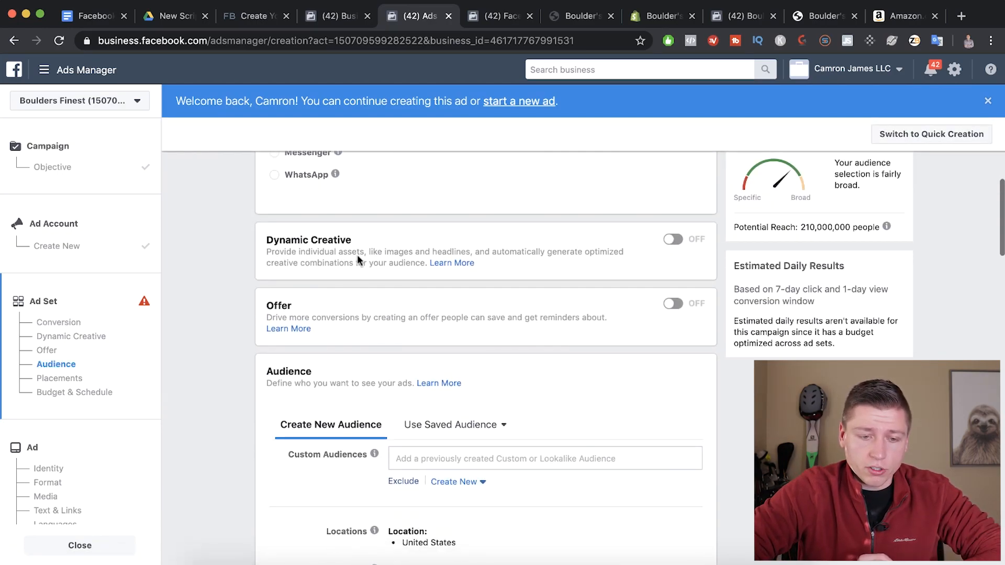
scroll(359, 272, down, 1)
scroll(361, 282, down, 3)
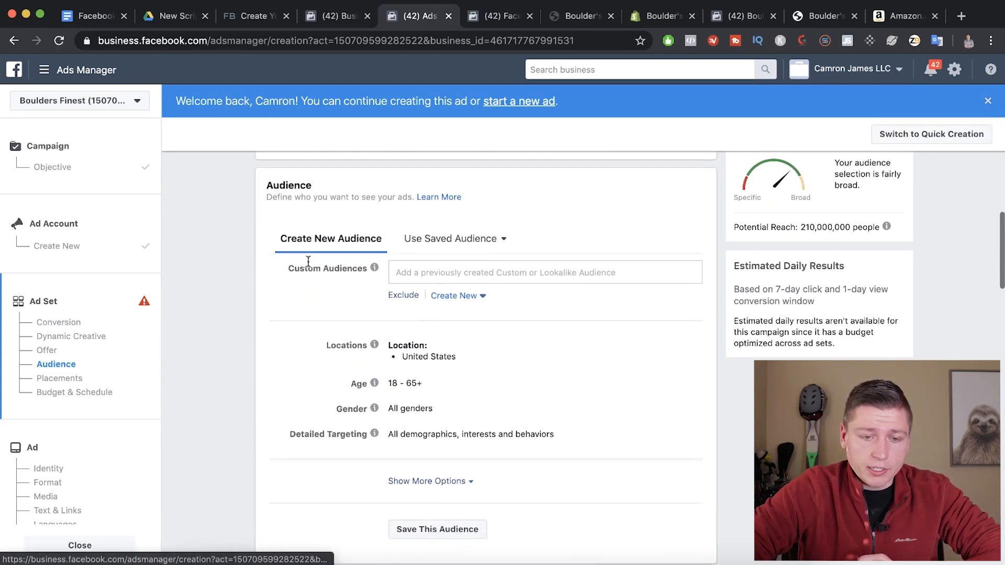
scroll(319, 236, down, 1)
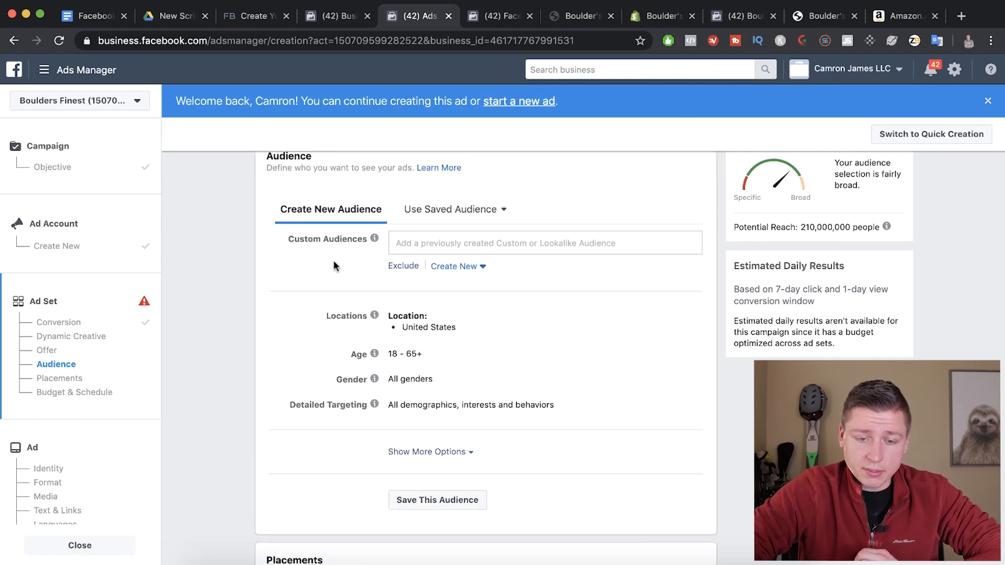
scroll(330, 263, down, 1)
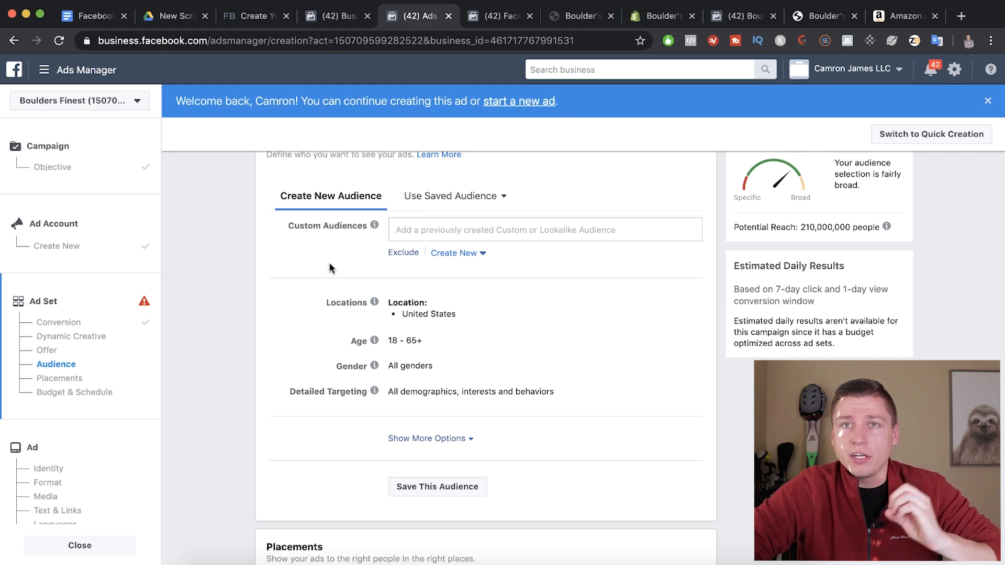
scroll(318, 311, down, 2)
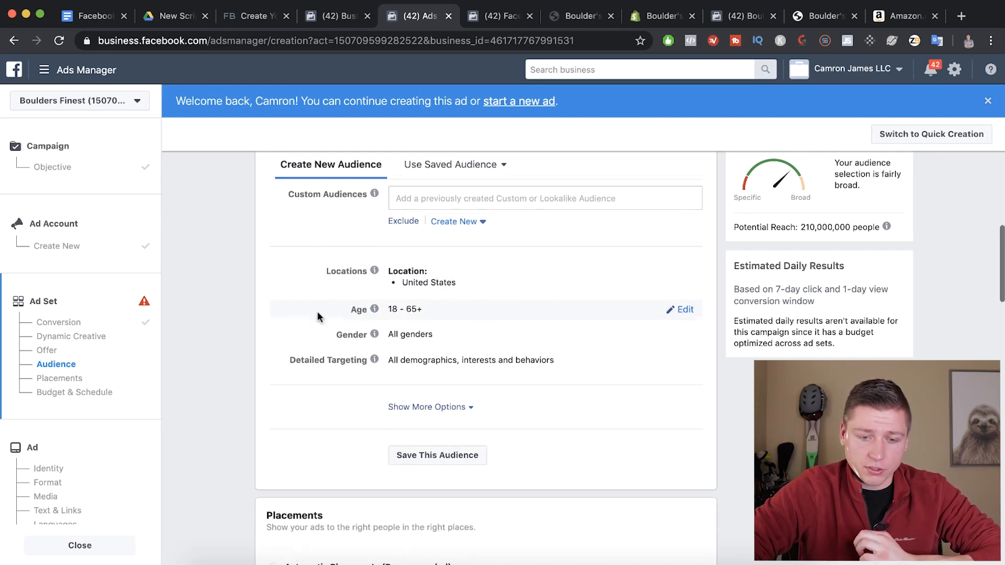
Open the ad set audience's locations for editing, look up Ohio among the locations to include, and clear the search
scroll(317, 315, up, 1)
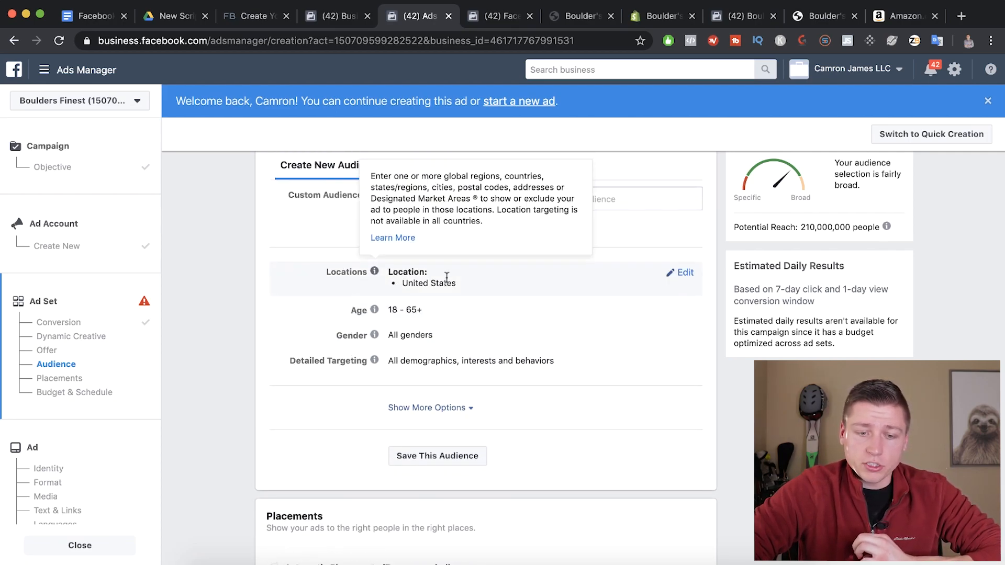
click(680, 272)
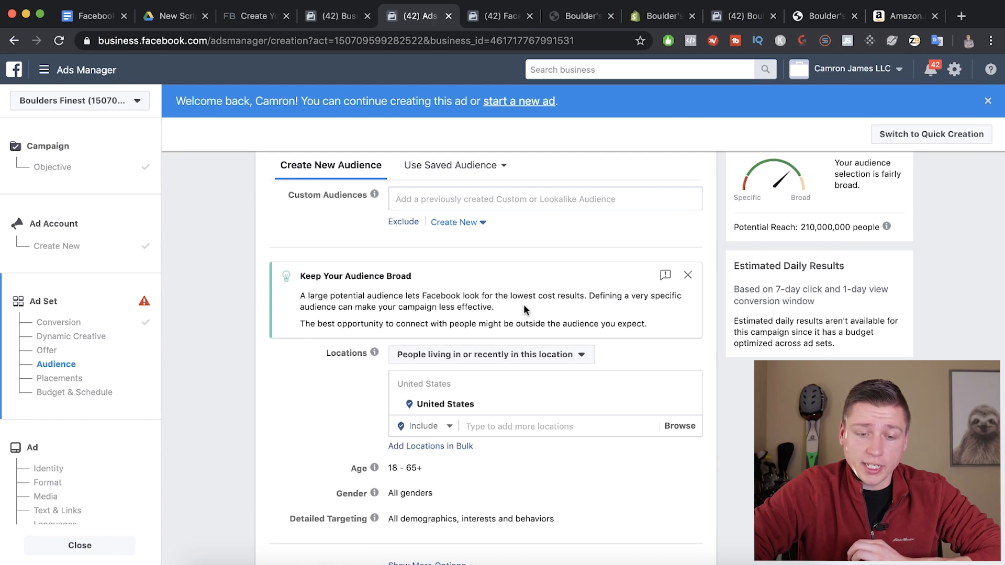
scroll(524, 303, down, 3)
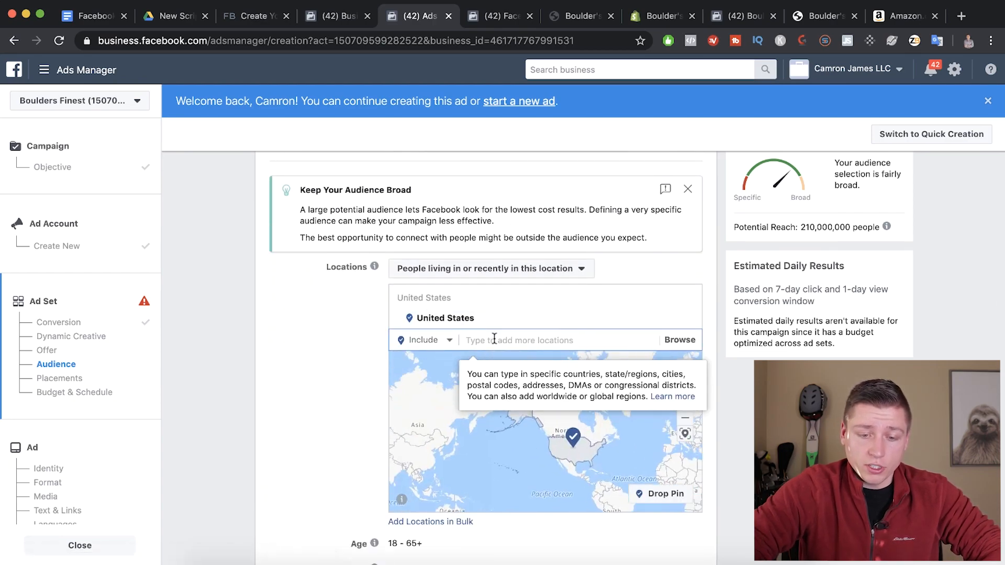
text(ohio)
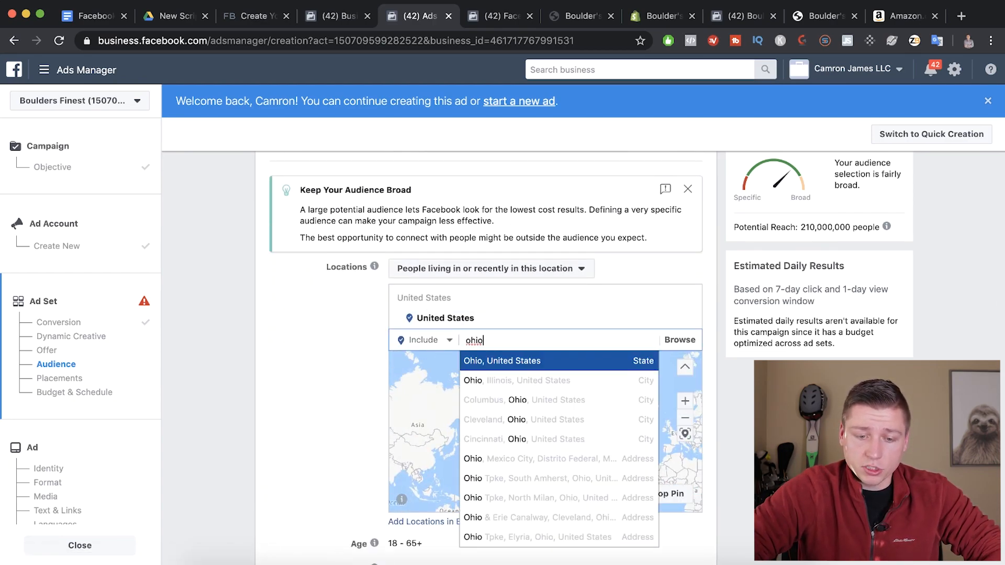
key(BackSpace)
key(BackSpace)
key(BackSpace)
key(BackSpace)
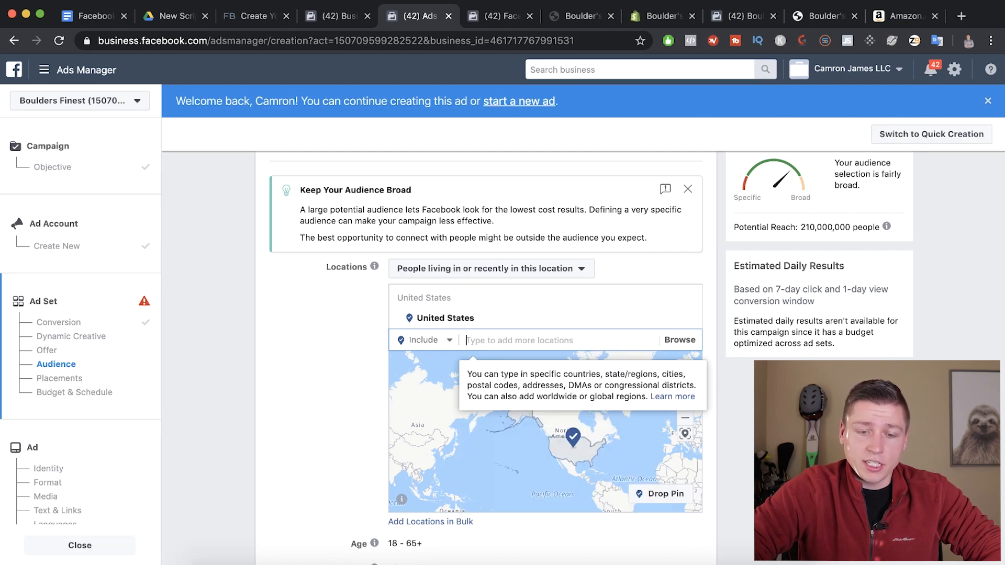
Search the locations to include for United Kingdom and leave the search without adding it
text(unike)
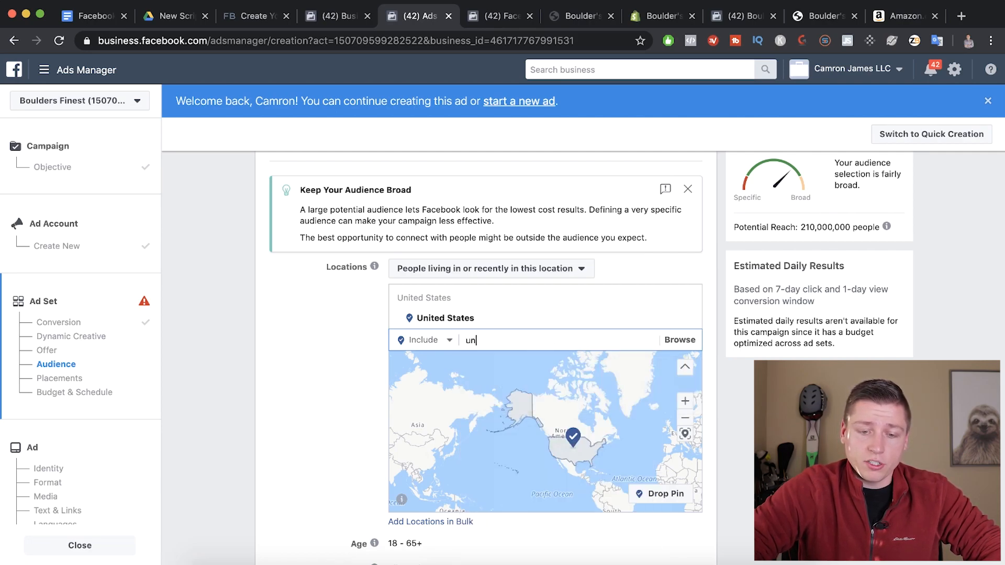
key(BackSpace)
key(BackSpace)
key(BackSpace)
text(tted kingdome)
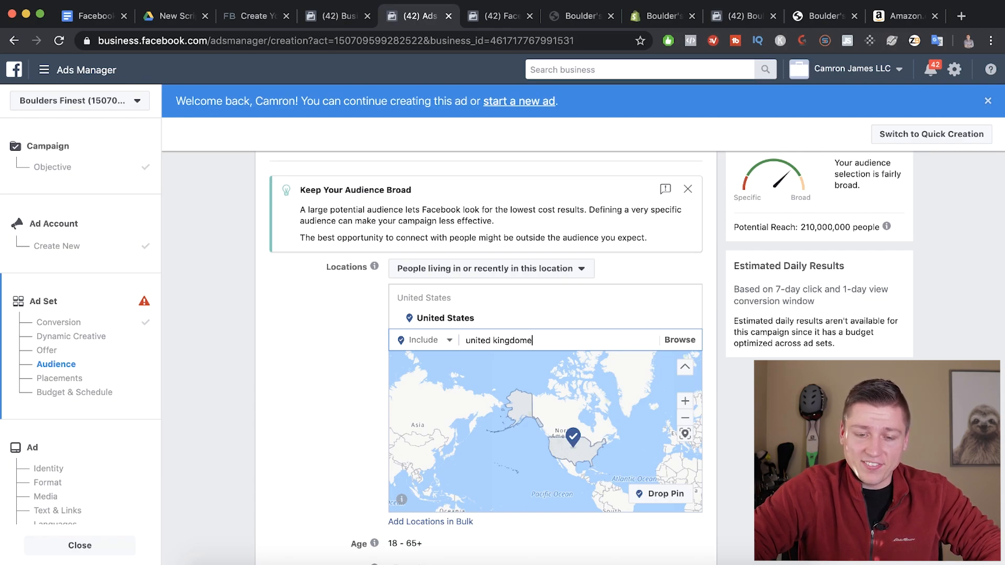
key(BackSpace)
key(BackSpace)
key(BackSpace)
key(BackSpace)
key(BackSpace)
key(BackSpace)
key(BackSpace)
key(BackSpace)
key(BackSpace)
key(BackSpace)
key(BackSpace)
key(BackSpace)
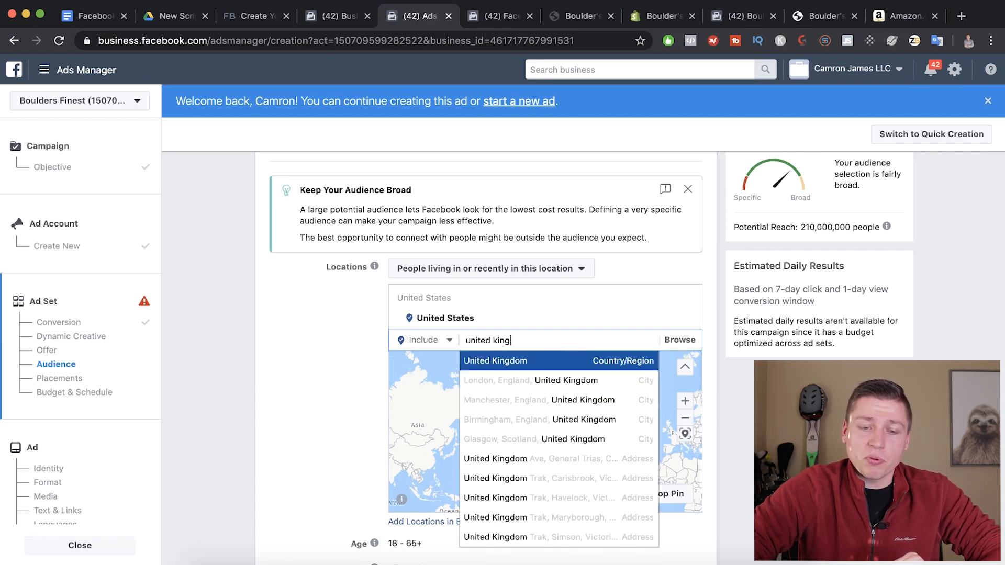
click(330, 344)
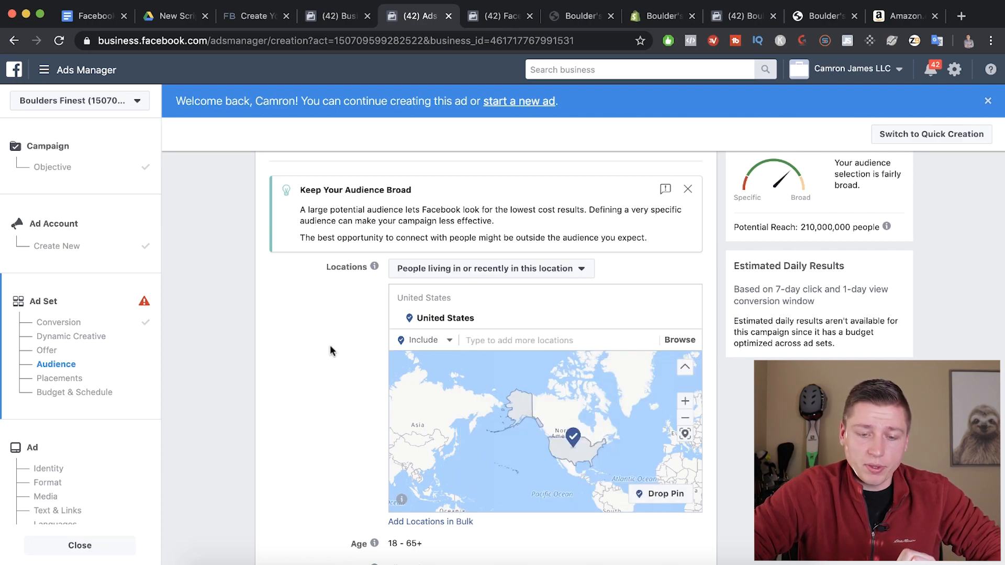
Set the audience's minimum age to 50 and its gender to Women
scroll(330, 345, down, 3)
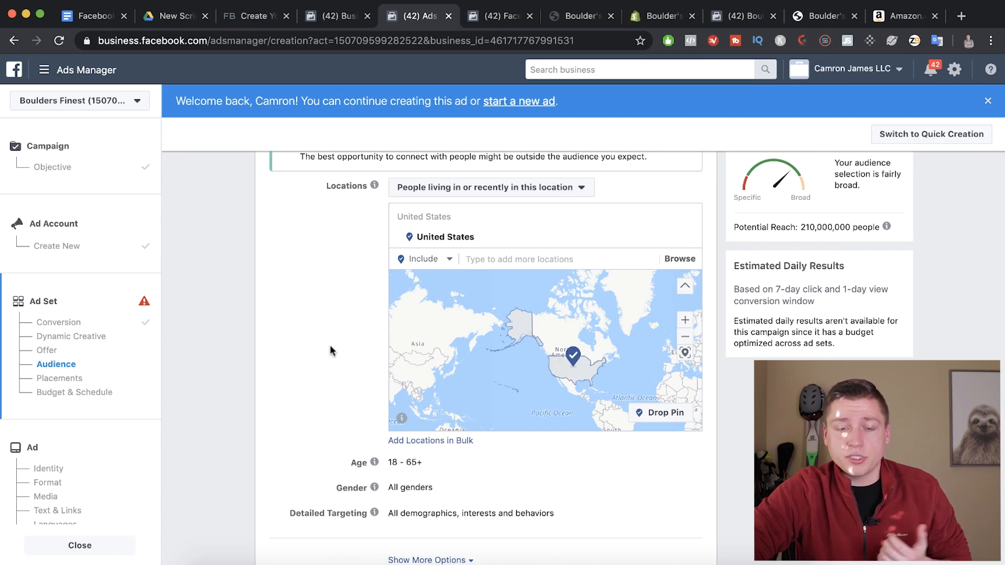
scroll(330, 350, down, 2)
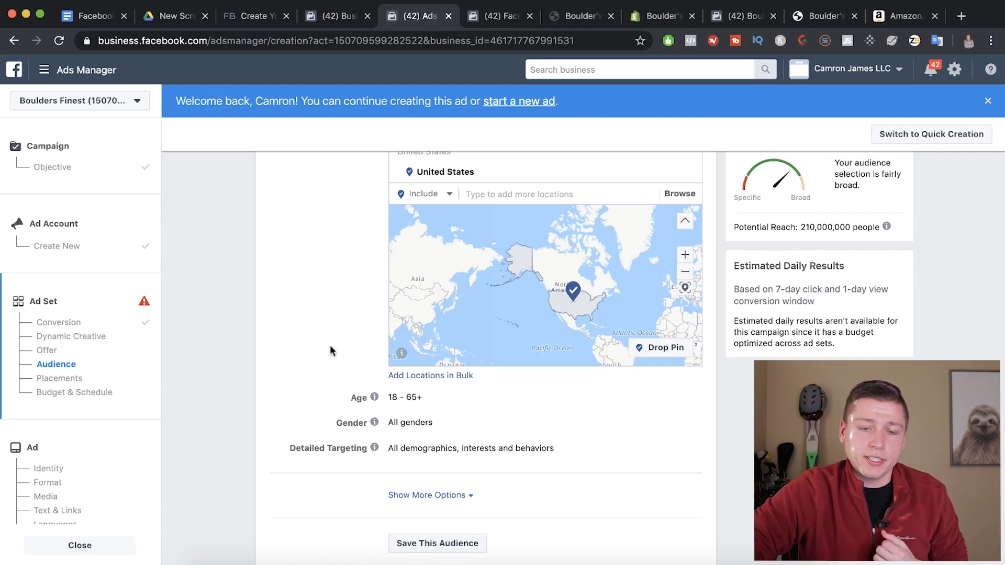
scroll(329, 344, down, 3)
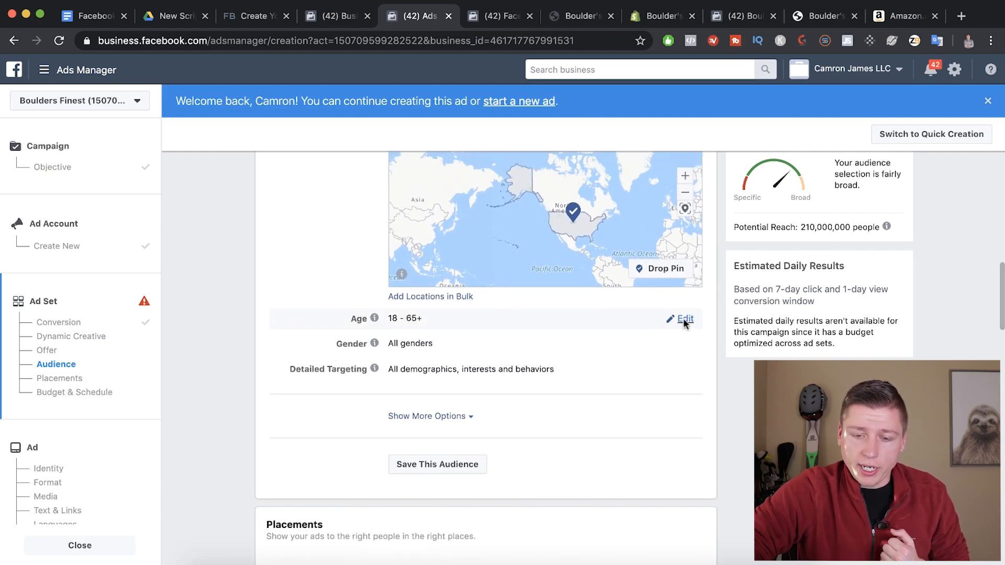
click(685, 319)
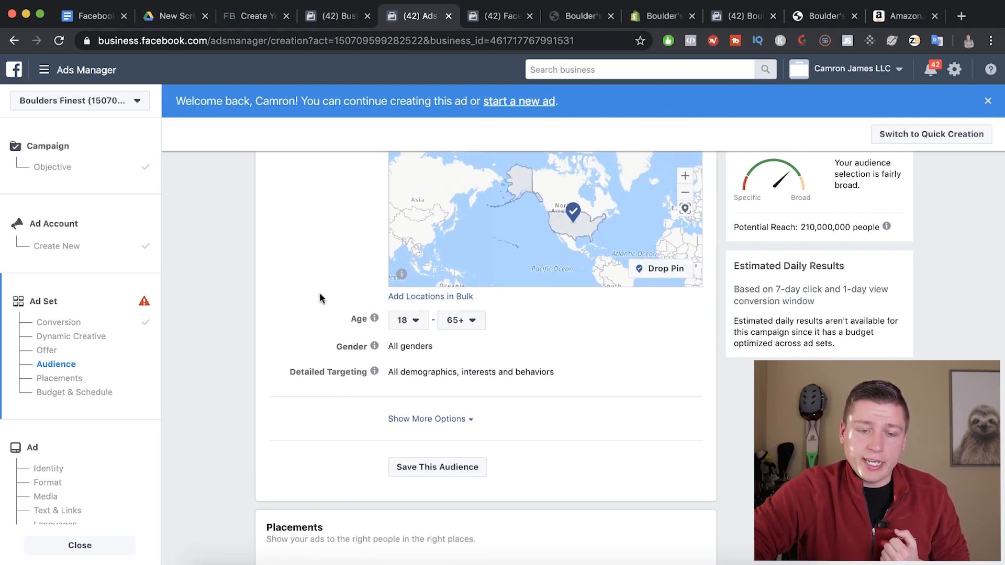
click(409, 320)
scroll(425, 437, down, 3)
scroll(426, 437, down, 6)
scroll(422, 482, down, 1)
click(421, 479)
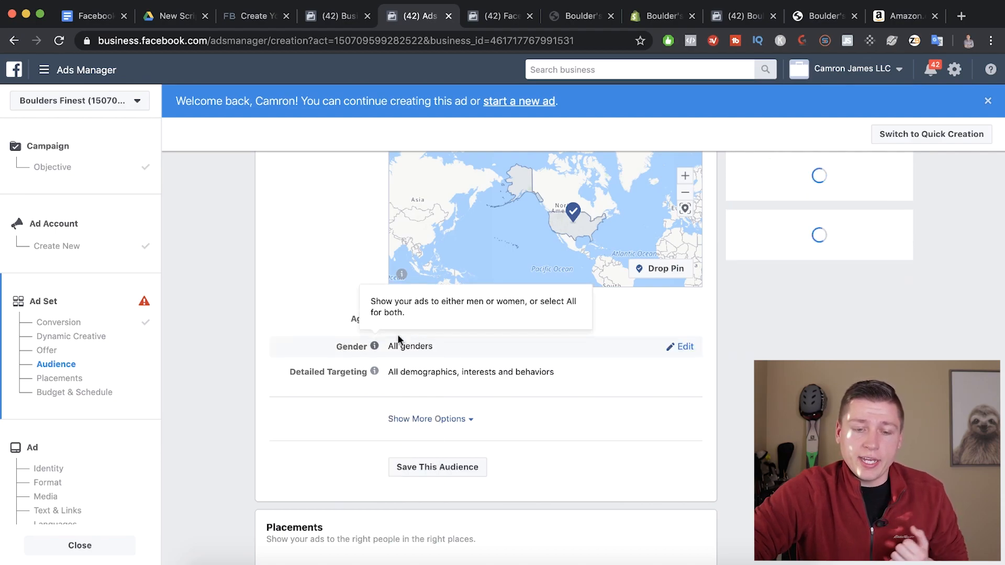
click(679, 346)
click(469, 348)
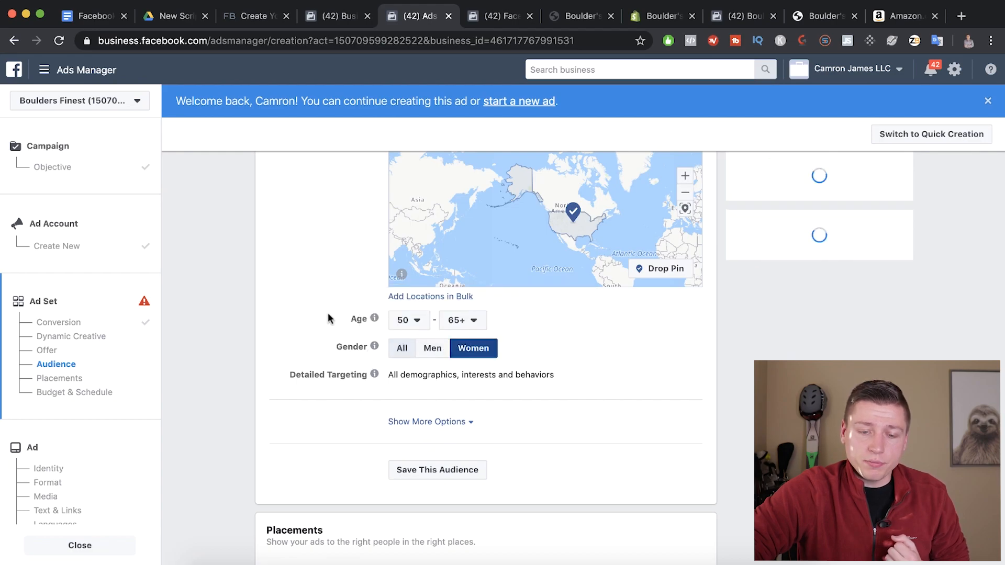
Add the NFL on Fox and Madden NFL interests to the audience's detailed targeting
scroll(290, 308, down, 1)
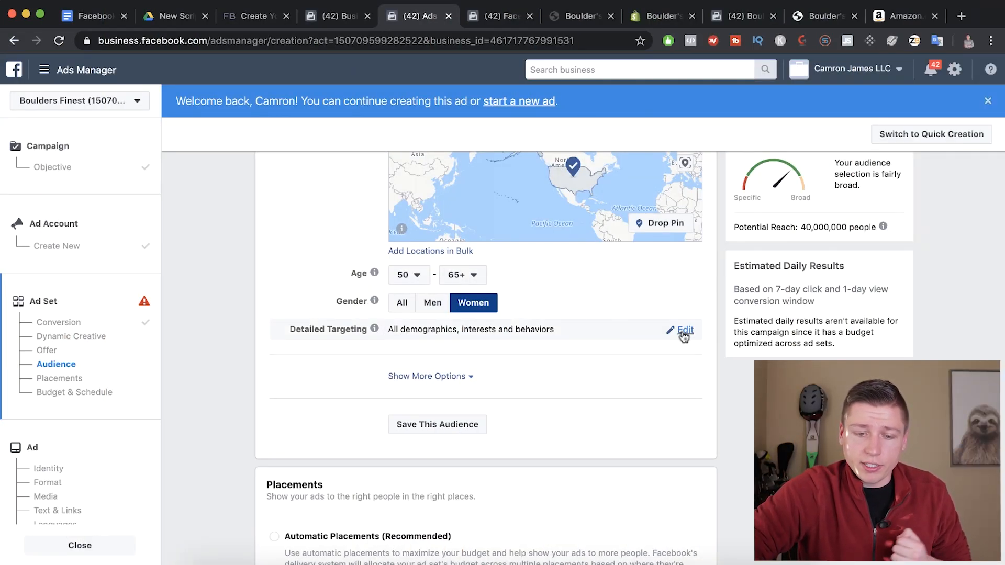
click(684, 330)
scroll(472, 362, down, 1)
click(455, 318)
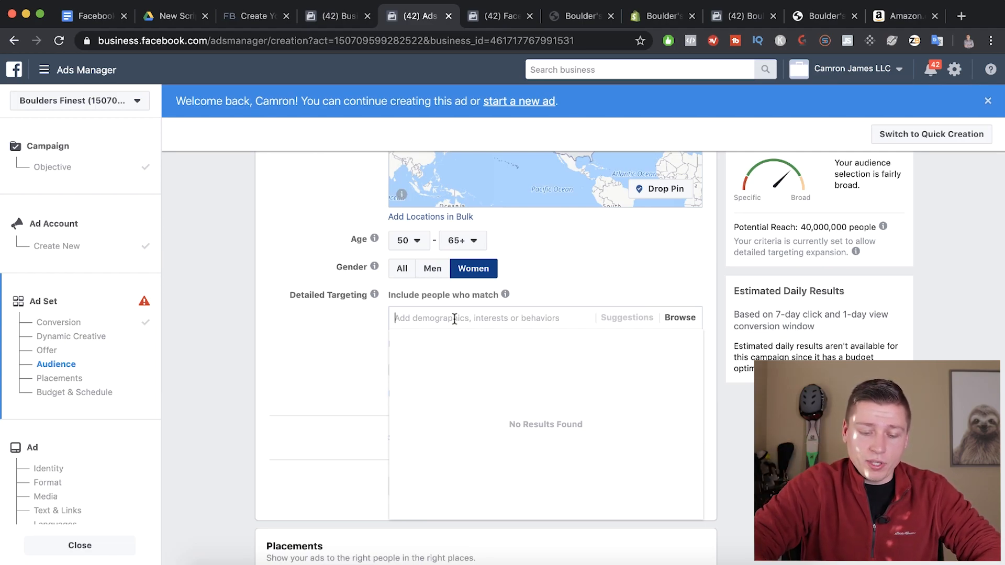
text(nfl)
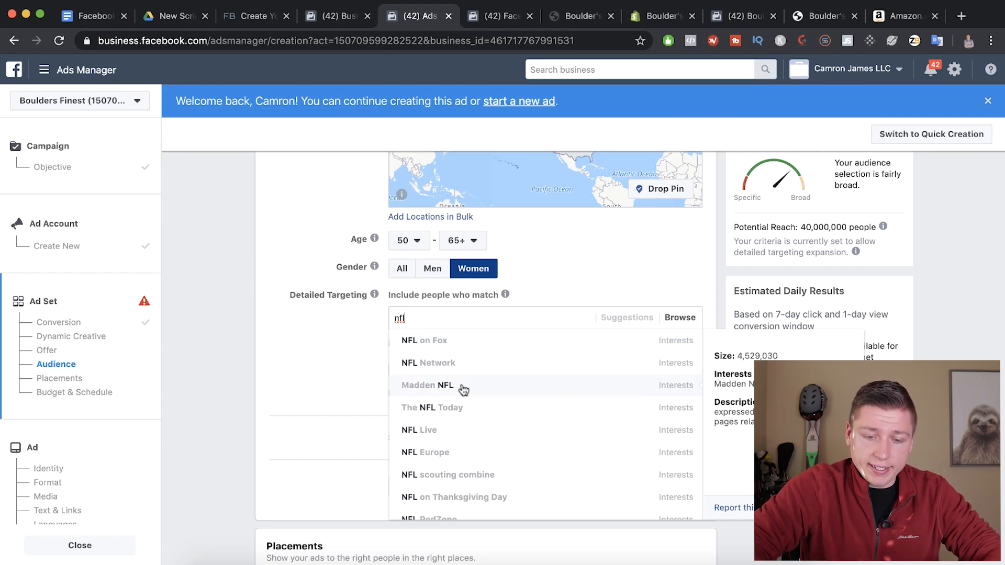
click(453, 345)
text(Nfl)
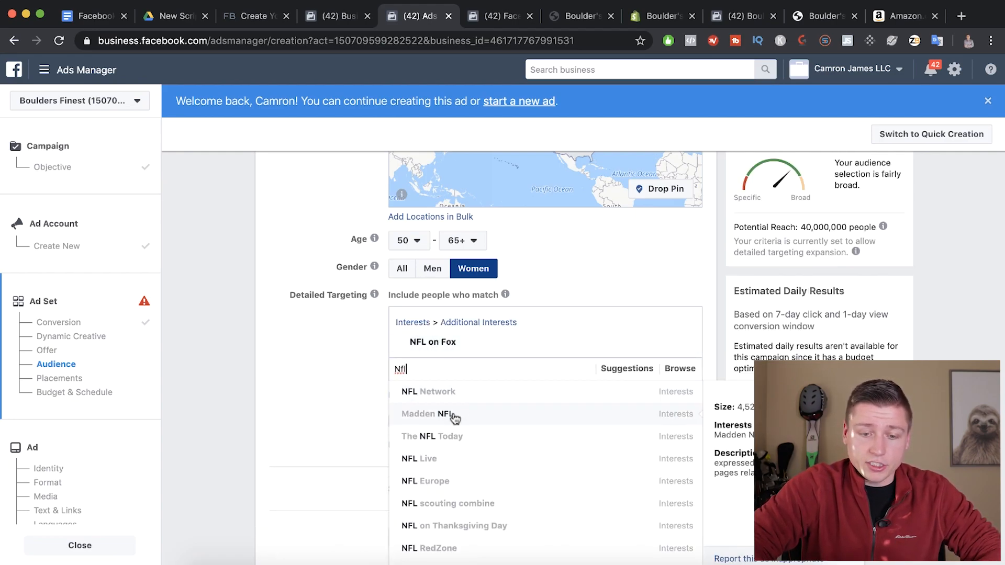
click(453, 413)
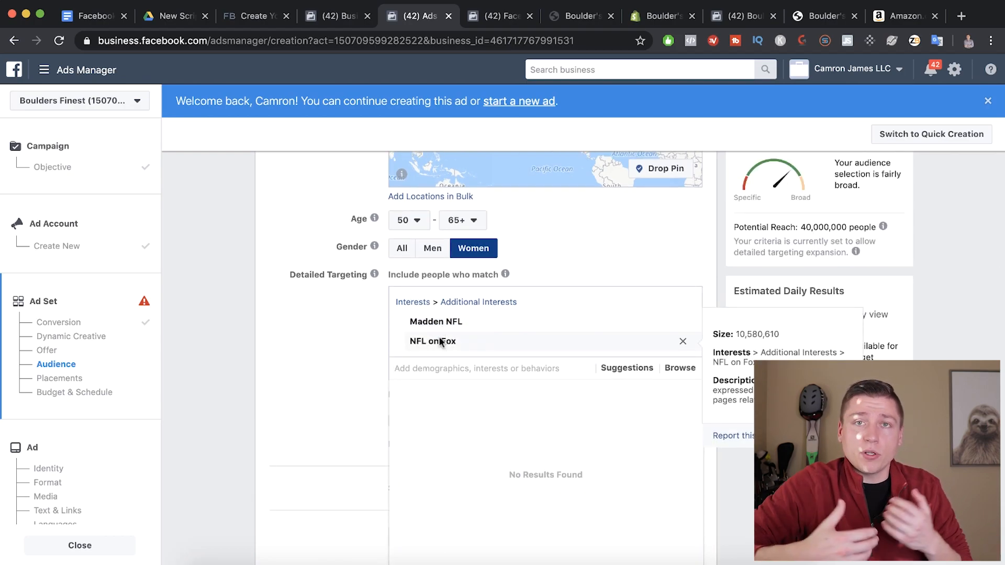
click(293, 343)
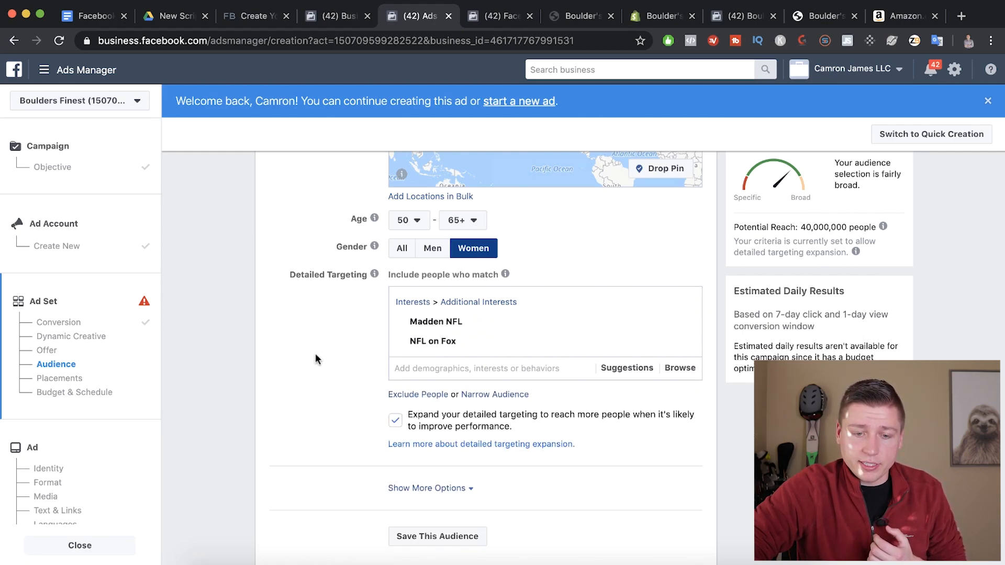
Set the audience's gender to All and turn off detailed targeting expansion
scroll(316, 357, down, 1)
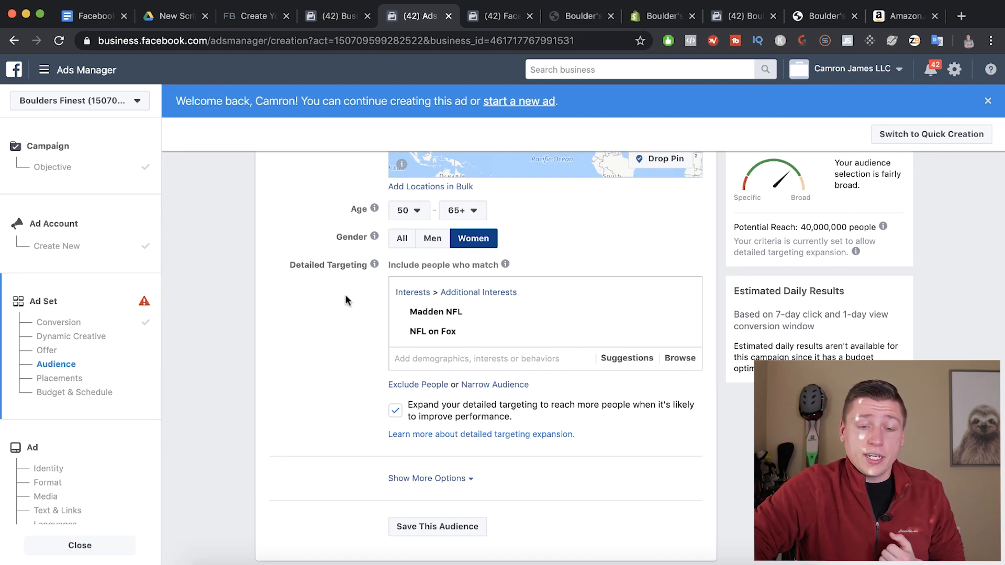
scroll(321, 307, down, 1)
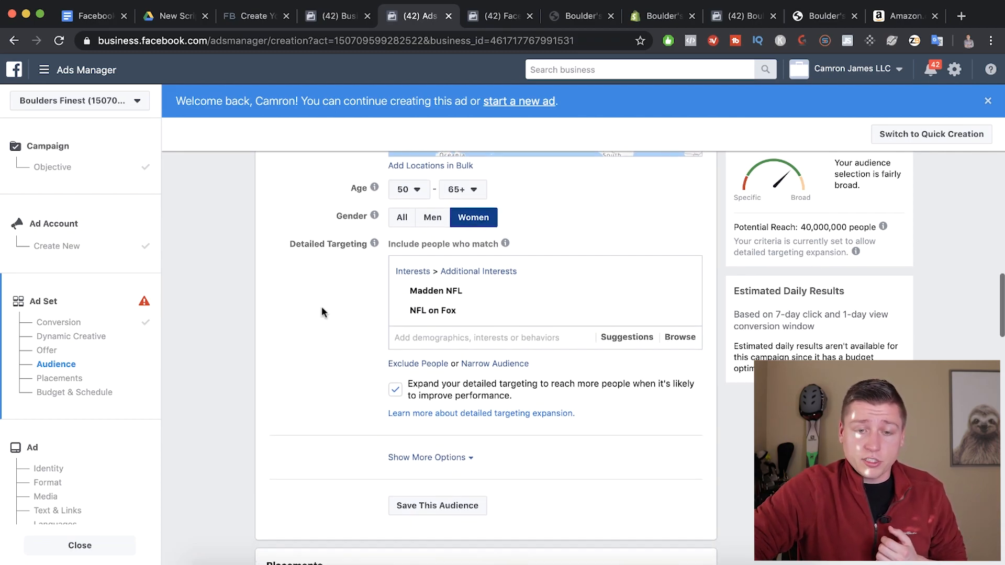
scroll(352, 247, down, 1)
click(402, 193)
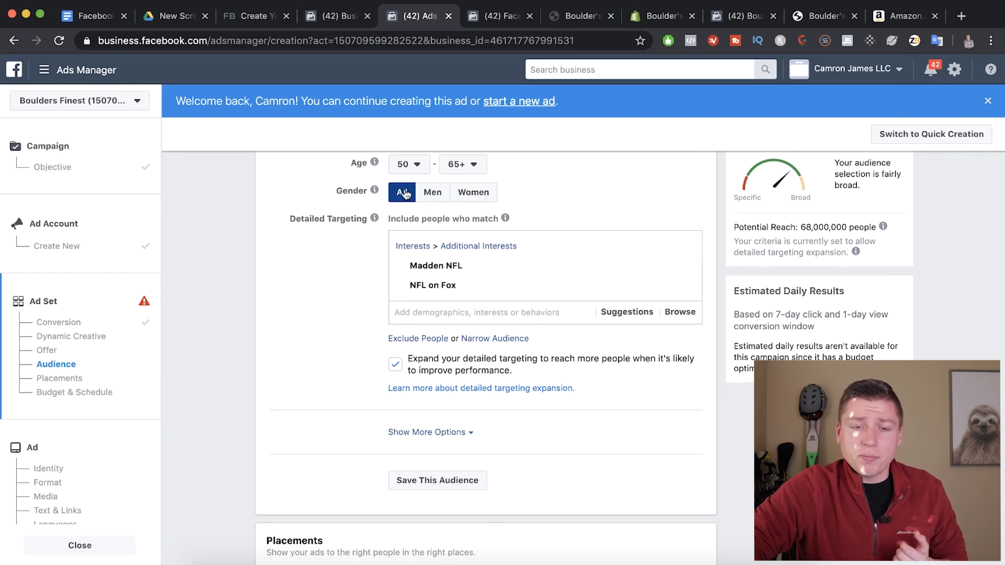
scroll(306, 298, down, 1)
mouse_move(418, 248)
scroll(336, 297, down, 1)
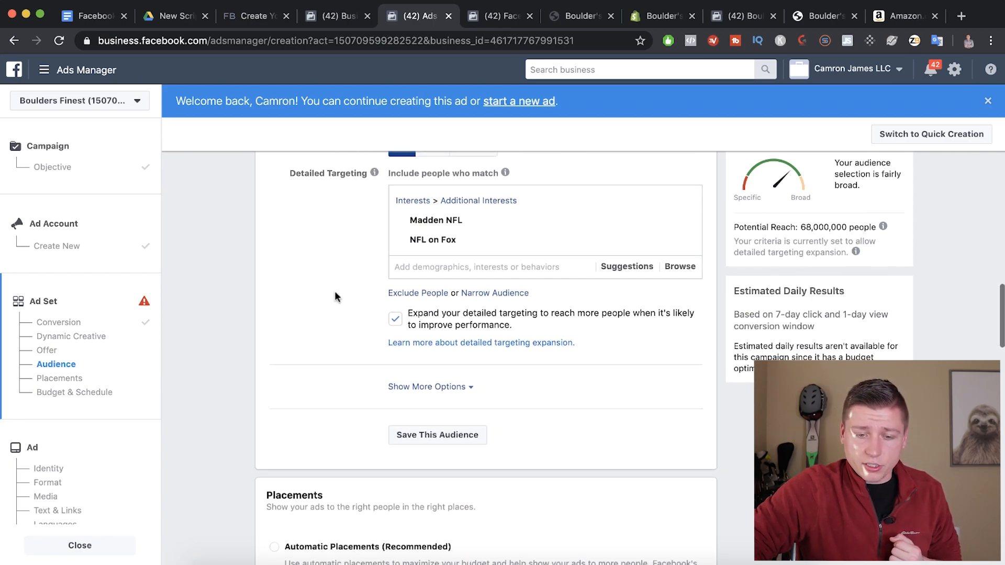
click(396, 321)
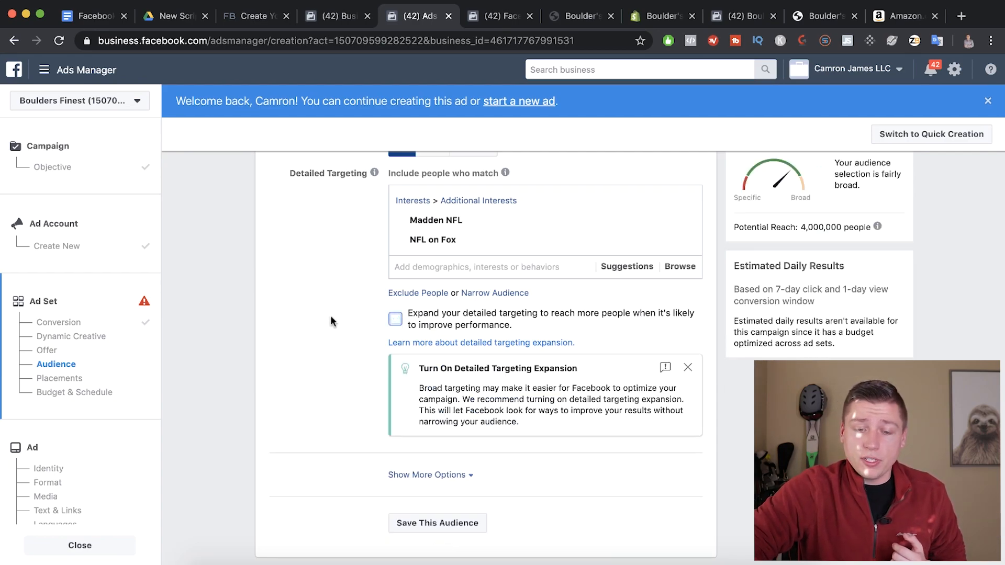
Exclude people interested in arts from the detailed targeting and remove that excluded interest again
scroll(331, 317, down, 1)
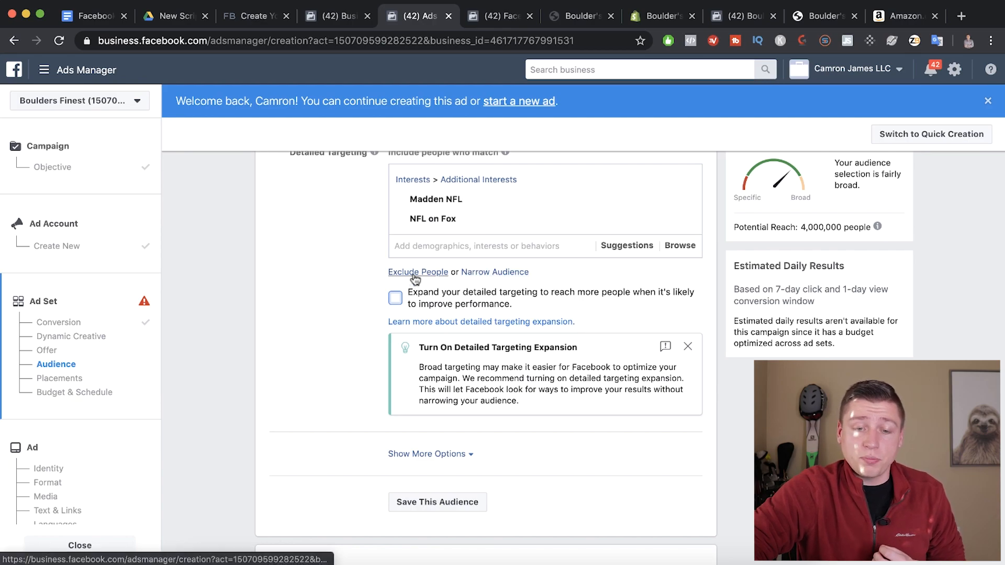
click(434, 273)
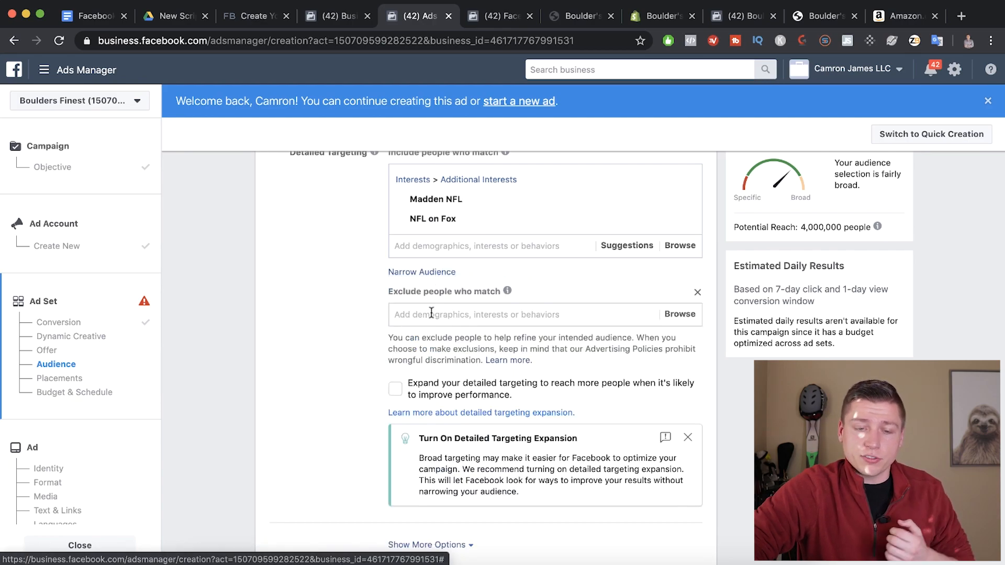
text(arts)
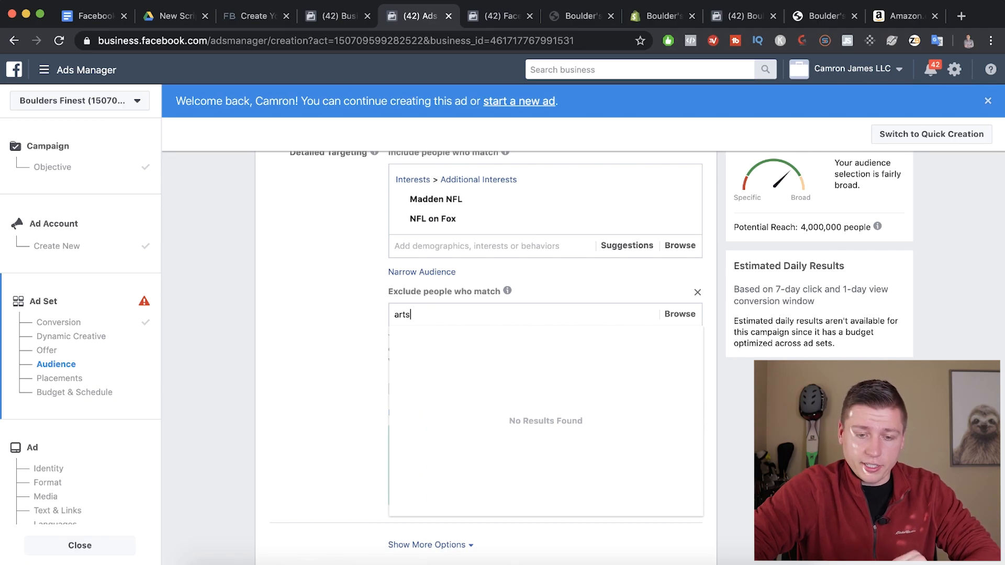
click(417, 338)
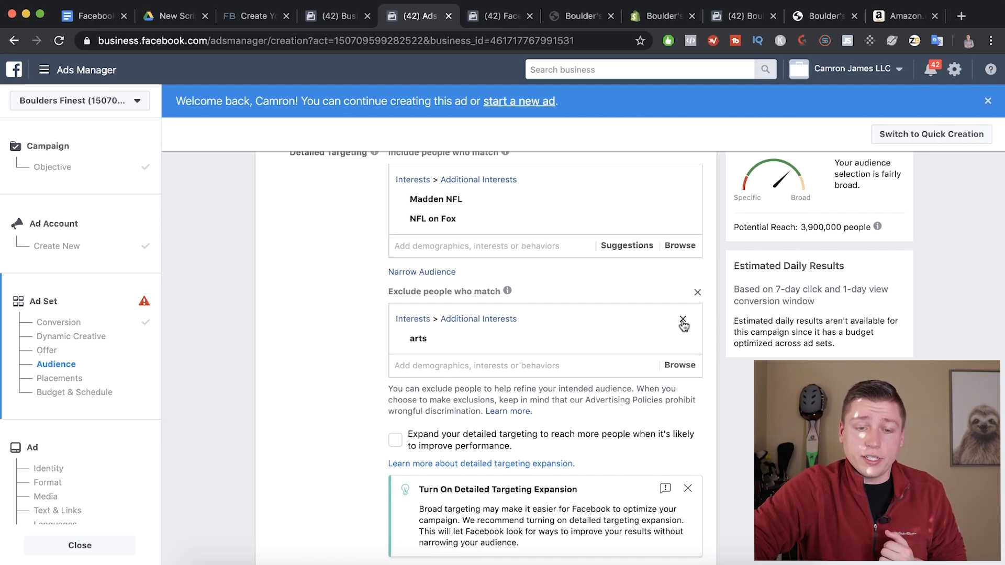
click(683, 321)
Narrow the audience with a must-also-match condition, look up teachers in it, and clear the search
click(428, 272)
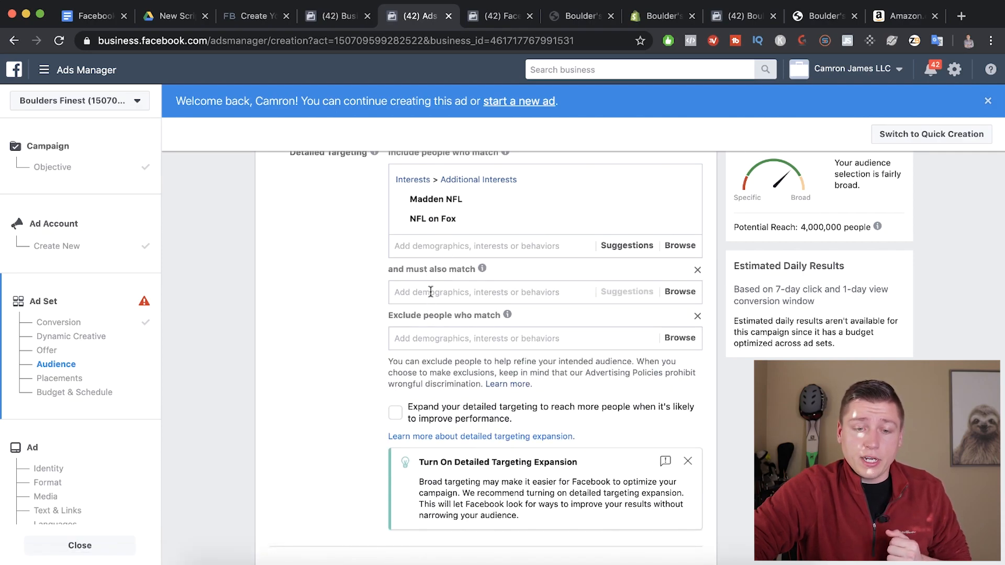
click(430, 292)
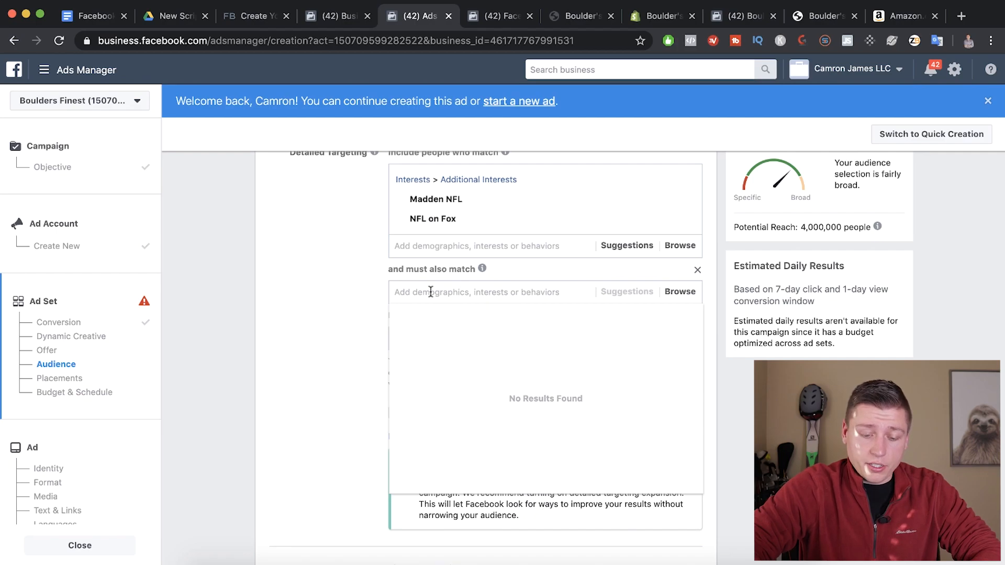
text(teachers)
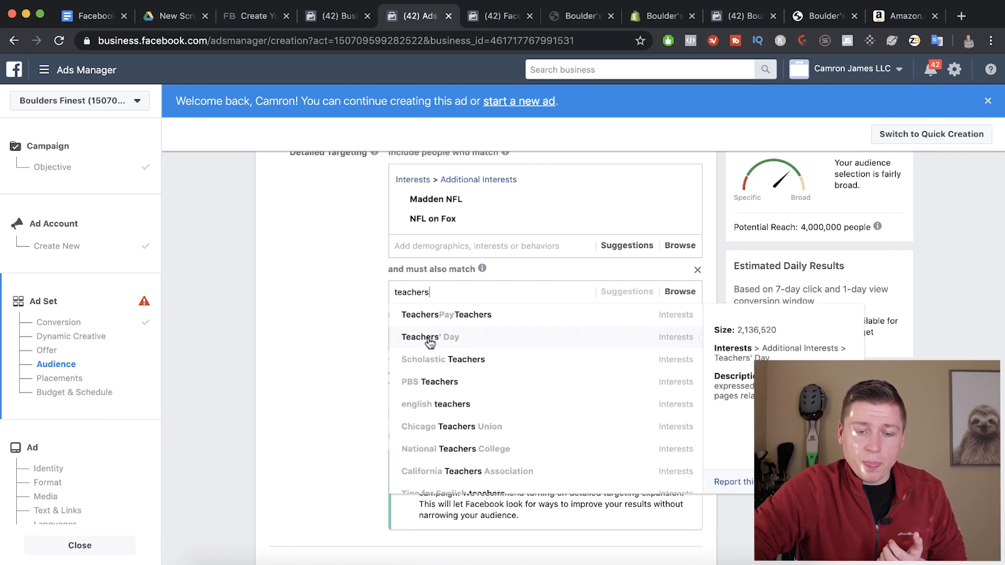
key(BackSpace)
key(BackSpace)
key(BackSpace)
key(BackSpace)
key(BackSpace)
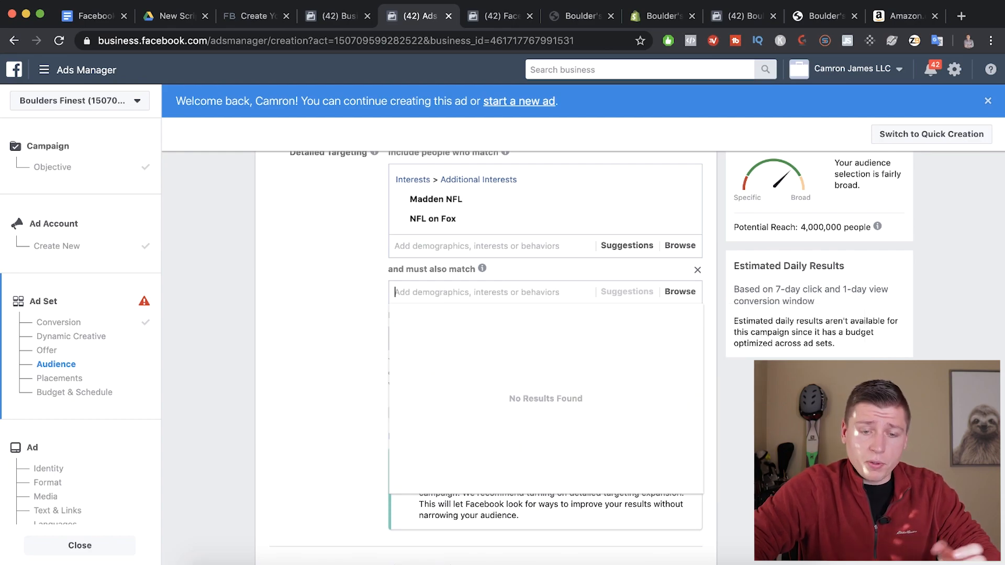
Search for online shopping in the must-also-match condition and add the Online shopping interest
text(online shopp)
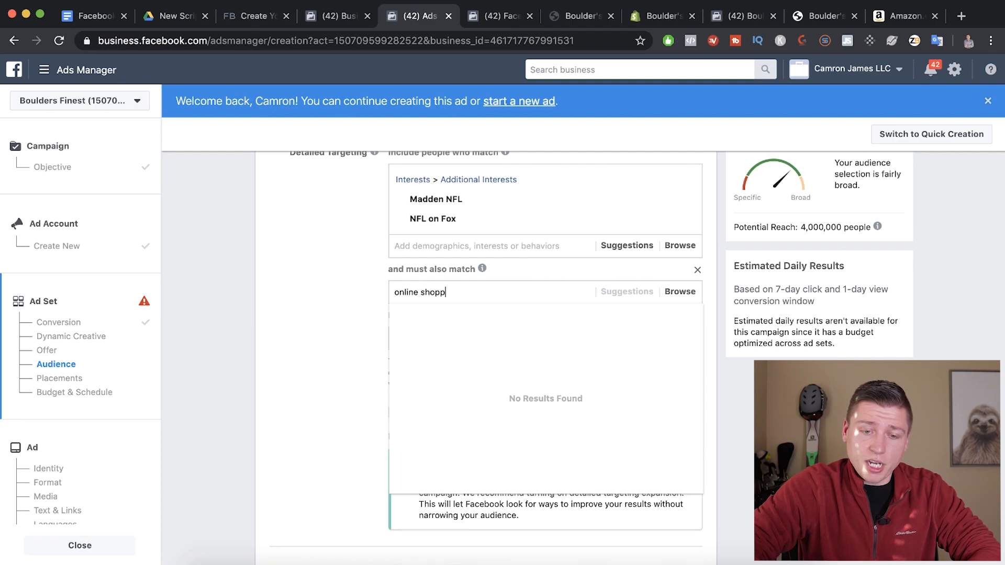
text(ign)
key(BackSpace)
text(ng)
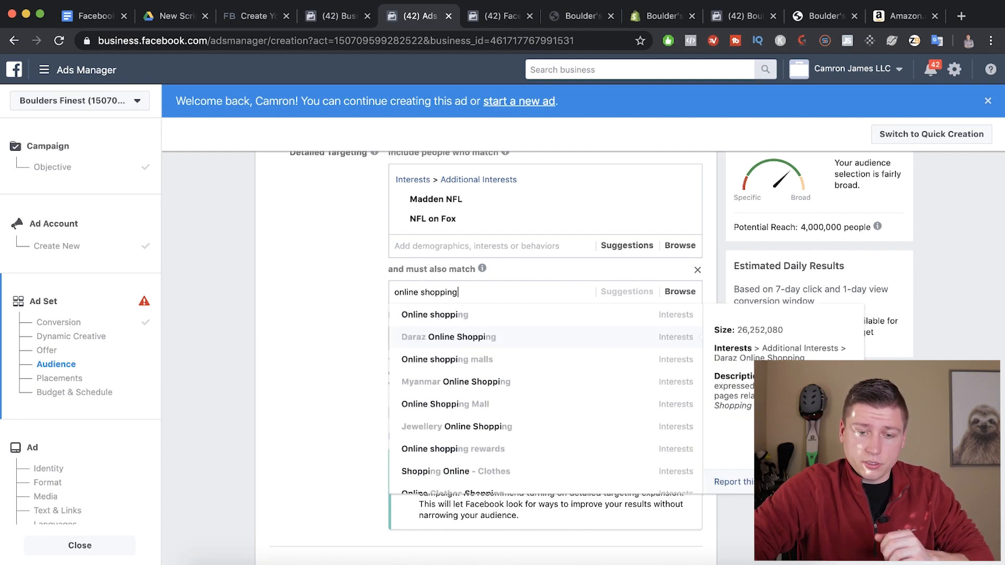
click(430, 317)
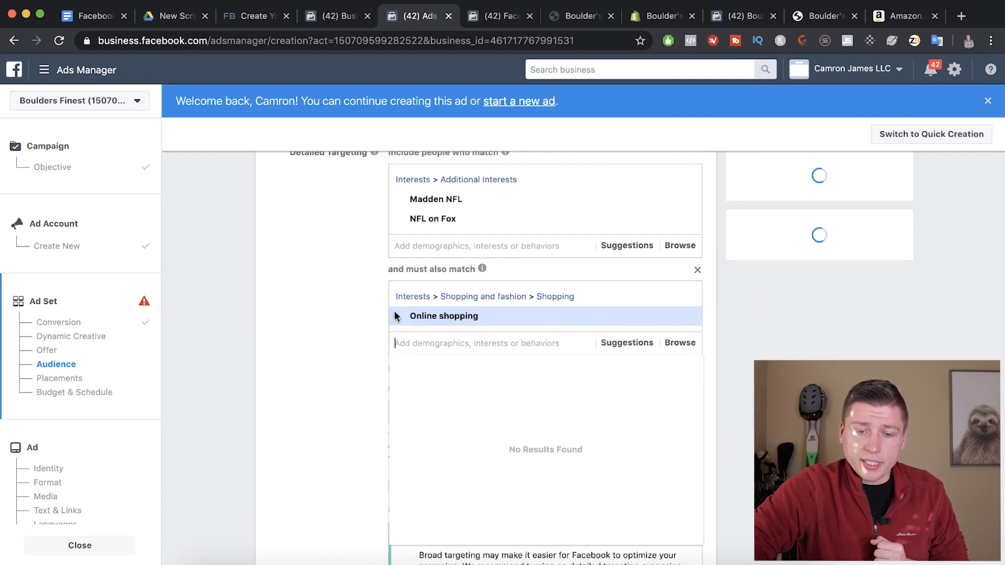
scroll(483, 240, up, 1)
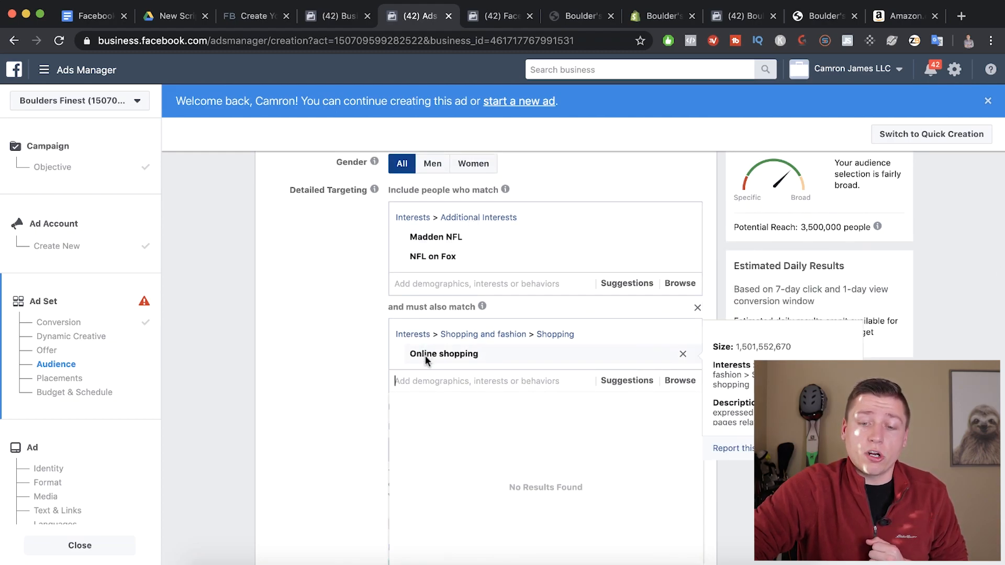
scroll(329, 353, down, 1)
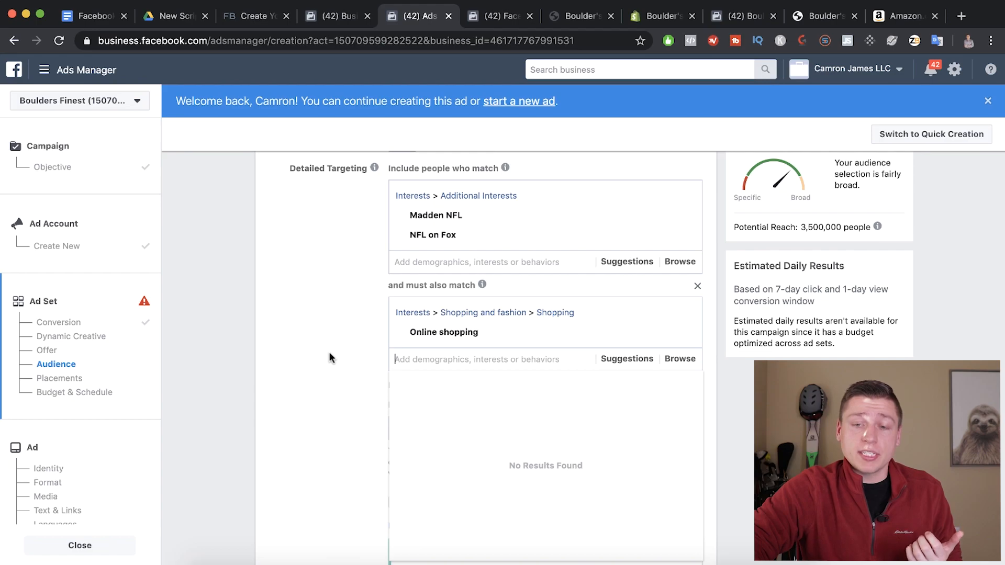
scroll(329, 352, down, 5)
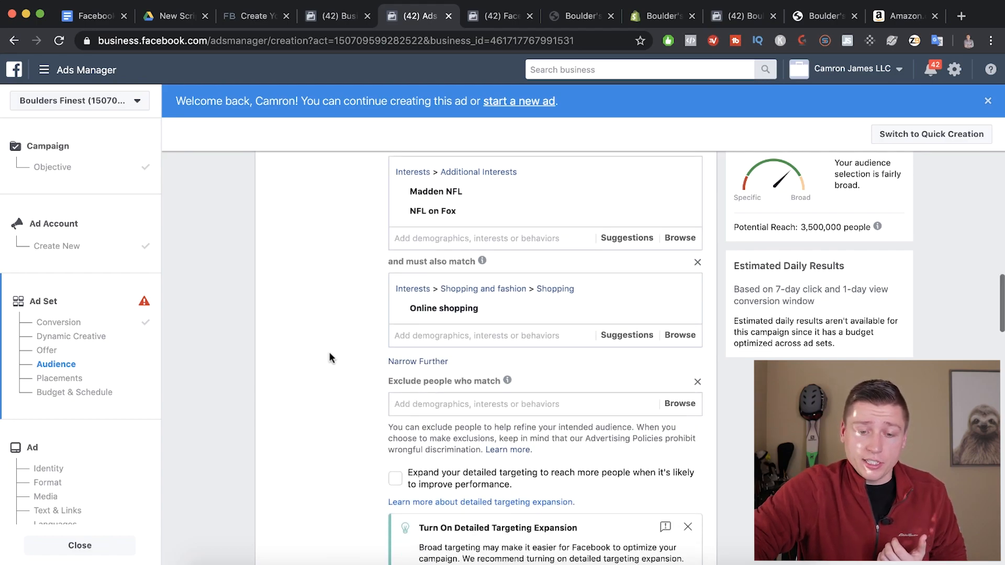
scroll(362, 300, up, 7)
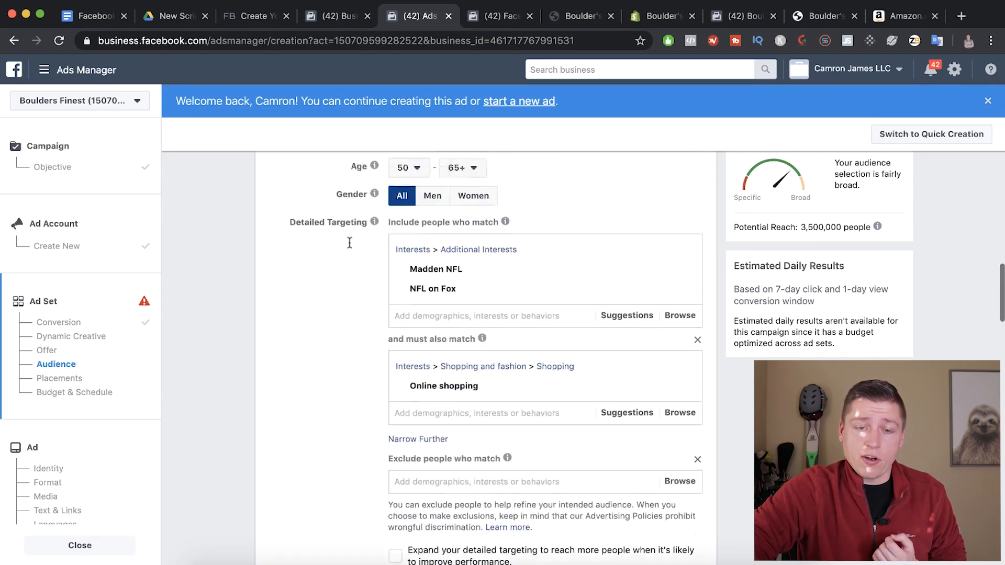
Switch the ad set to Automatic Placements and back to Manual Placements
mouse_move(486, 294)
scroll(317, 336, down, 15)
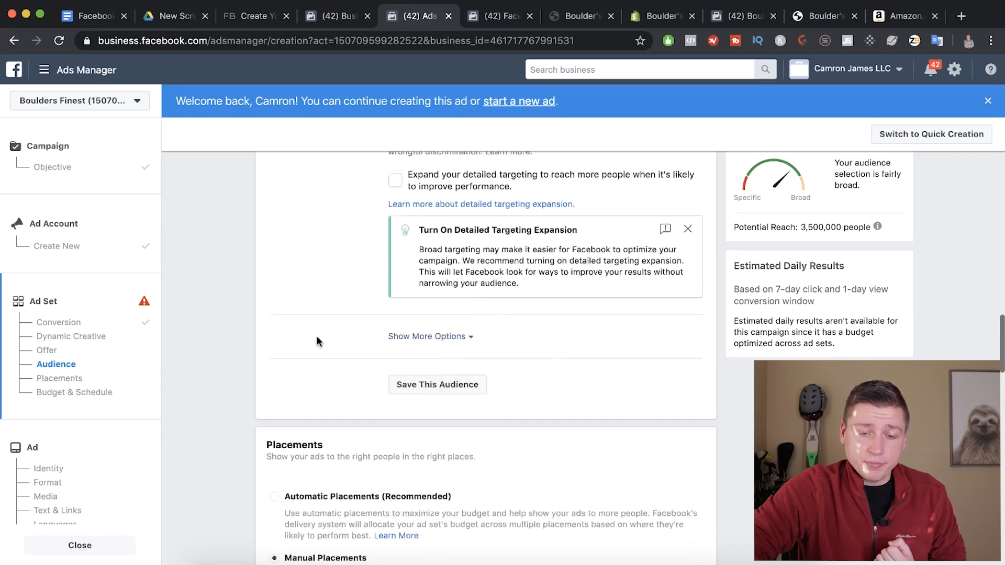
scroll(301, 214, up, 1)
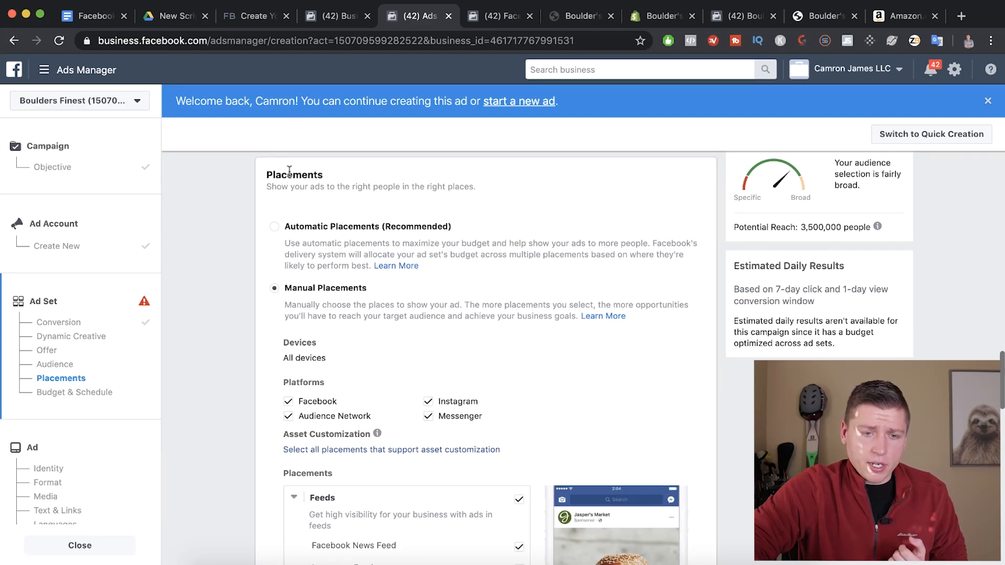
scroll(331, 270, down, 1)
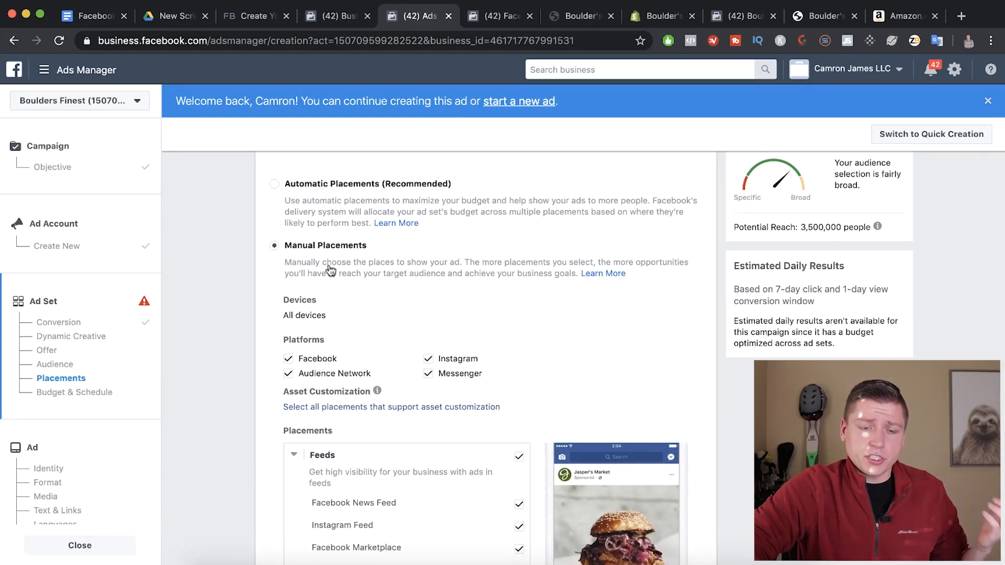
scroll(327, 268, up, 1)
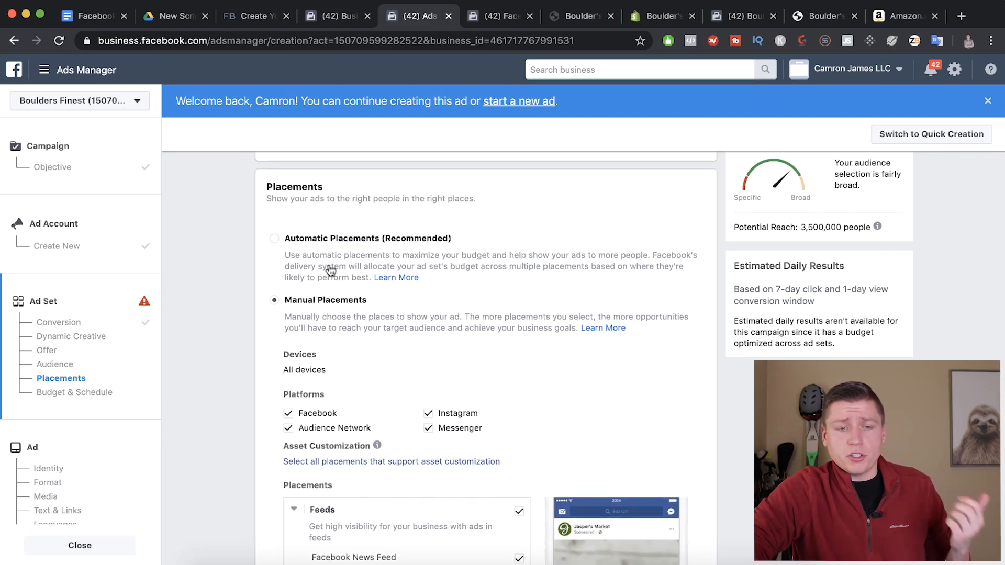
click(274, 239)
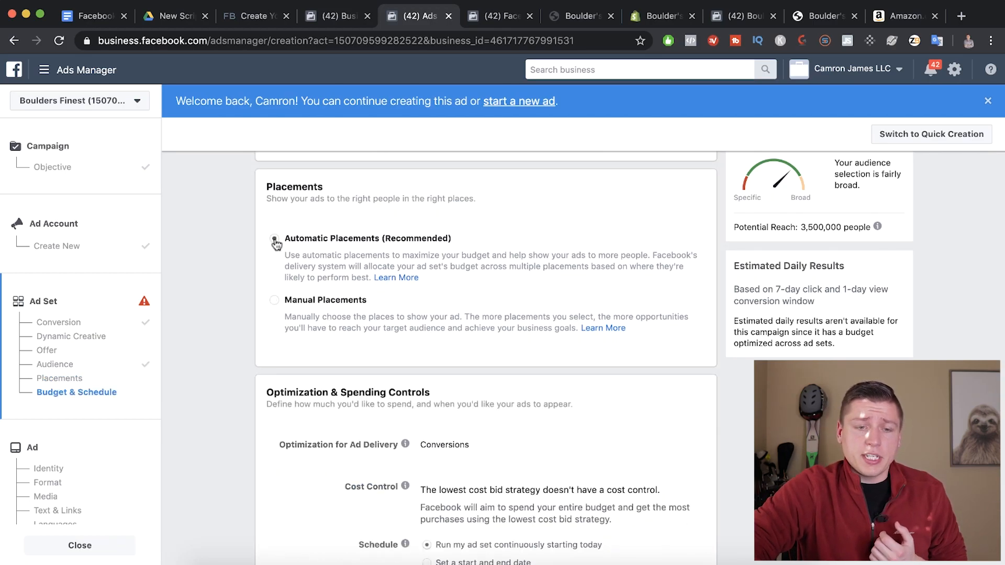
click(307, 308)
Clear all Feeds placements and enable only Facebook News Feed within them
scroll(447, 272, down, 4)
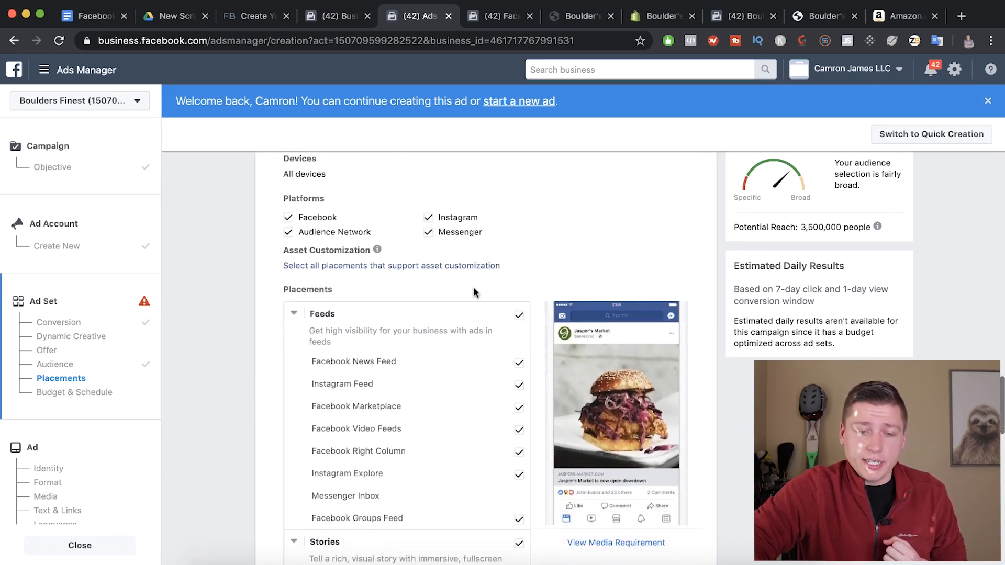
click(520, 256)
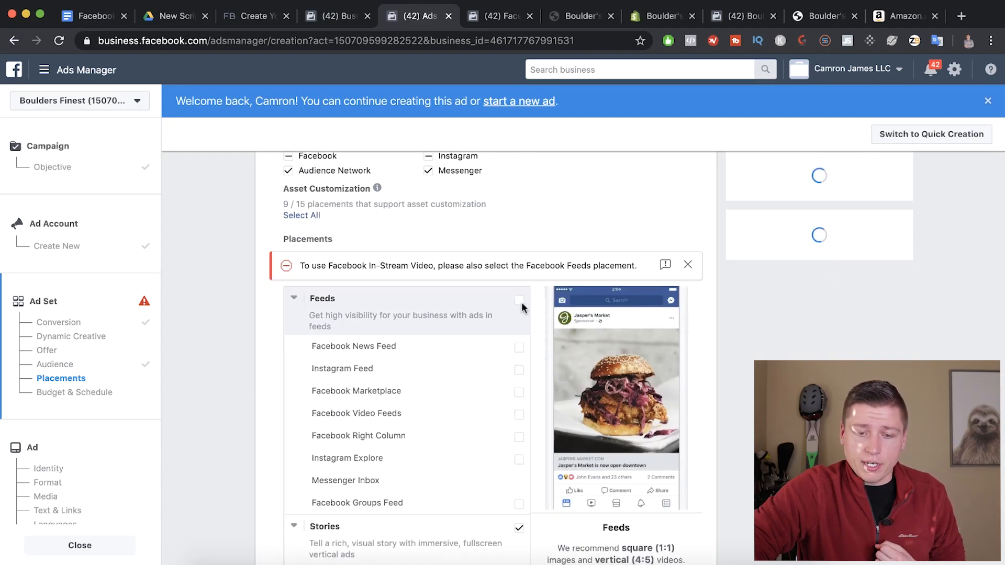
click(519, 351)
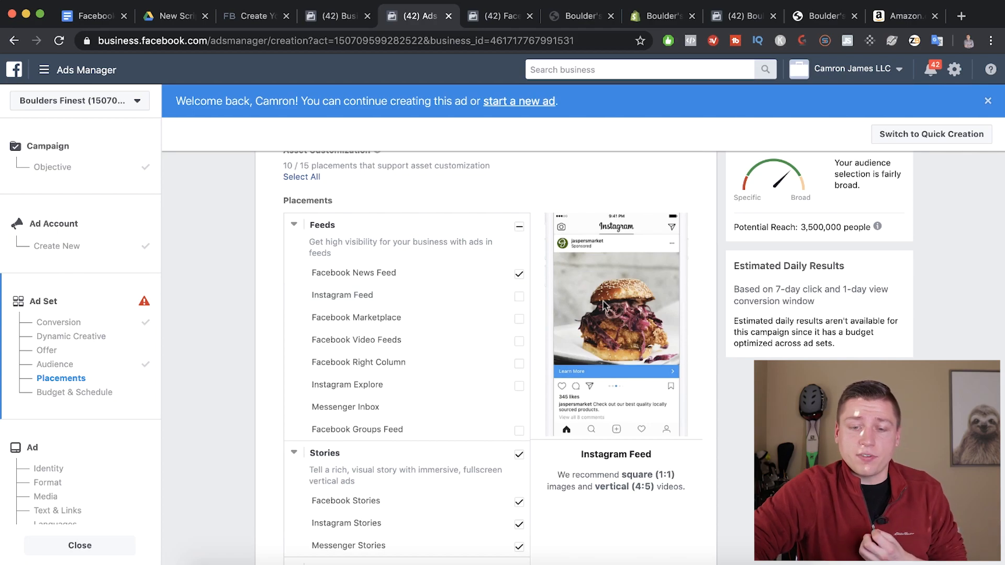
Deselect the Stories, In-Stream, Search, In-Article, and Apps and Sites placement groups
scroll(472, 304, down, 1)
scroll(461, 313, down, 2)
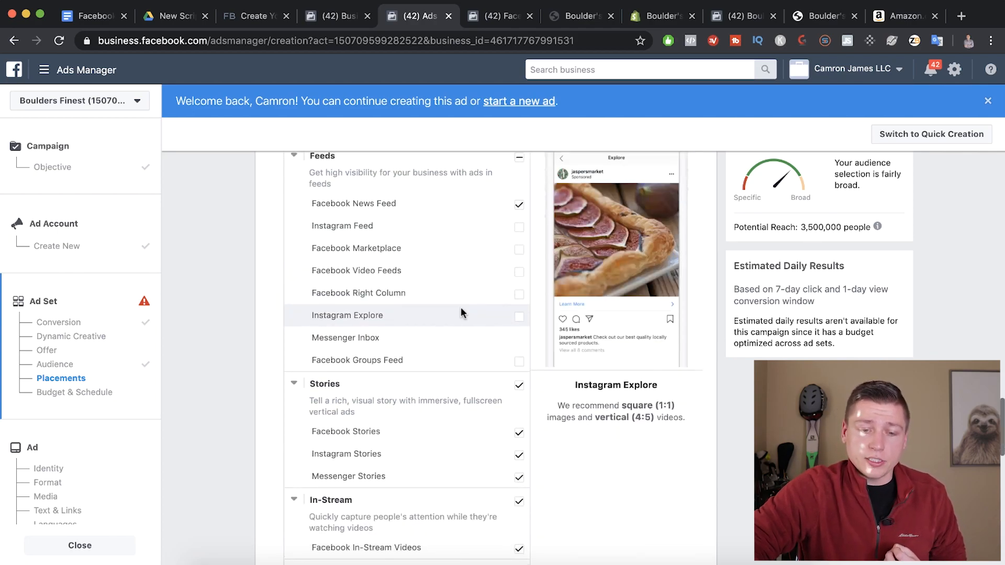
click(518, 304)
click(518, 420)
scroll(449, 474, down, 2)
click(518, 422)
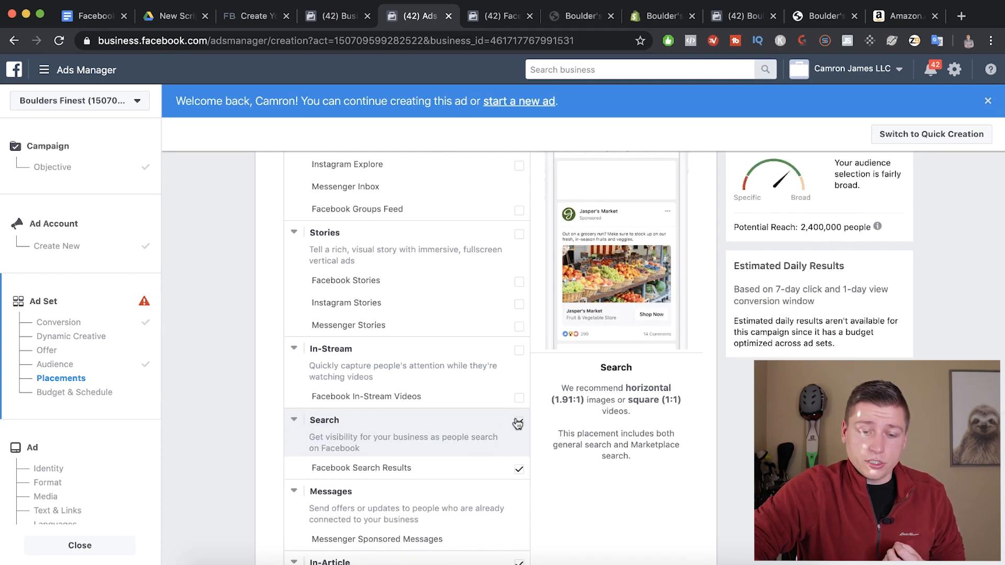
scroll(516, 425, down, 3)
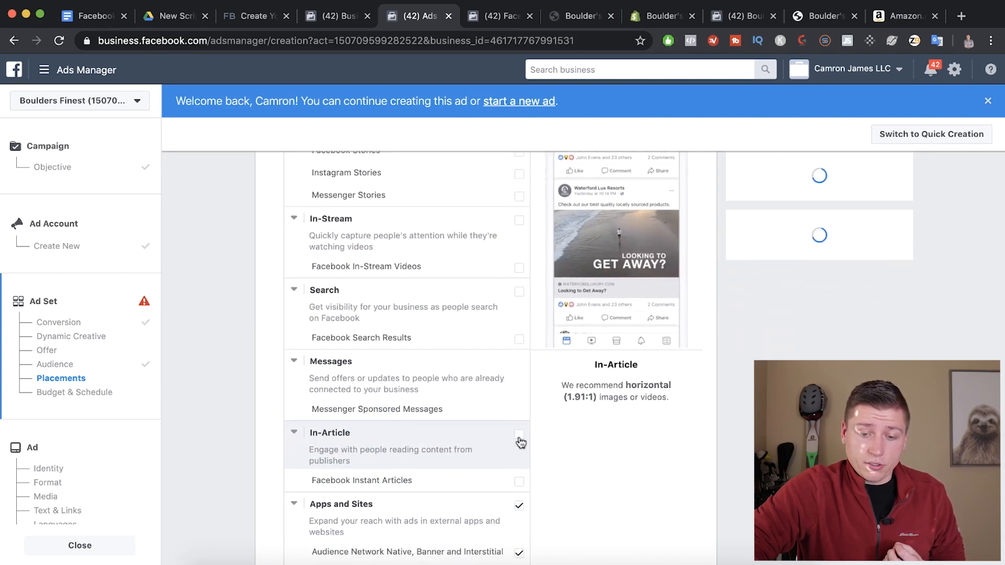
click(519, 434)
click(519, 505)
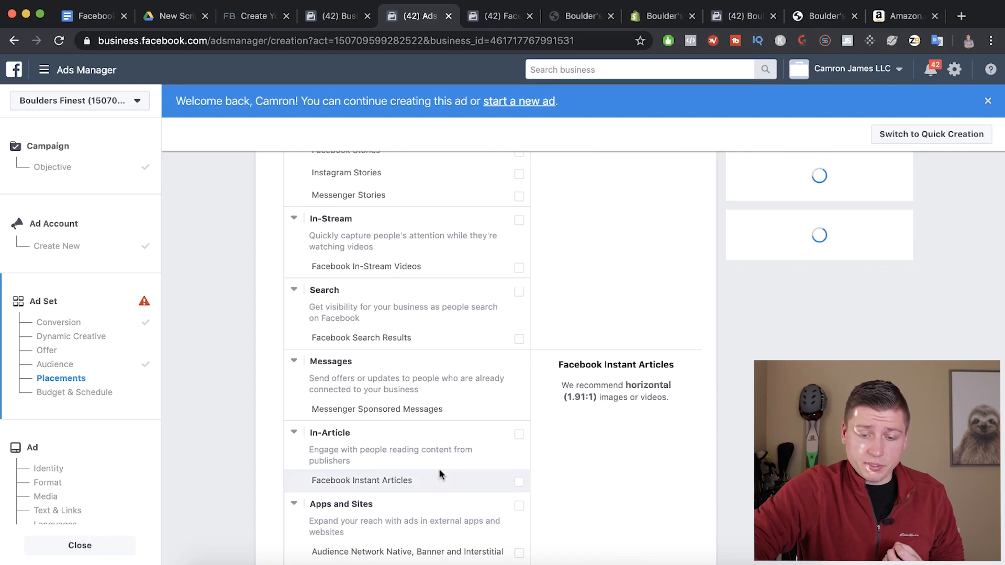
Review the remaining placement selections and the selected platforms for the ad set
scroll(438, 470, down, 3)
scroll(439, 469, up, 6)
scroll(364, 425, up, 5)
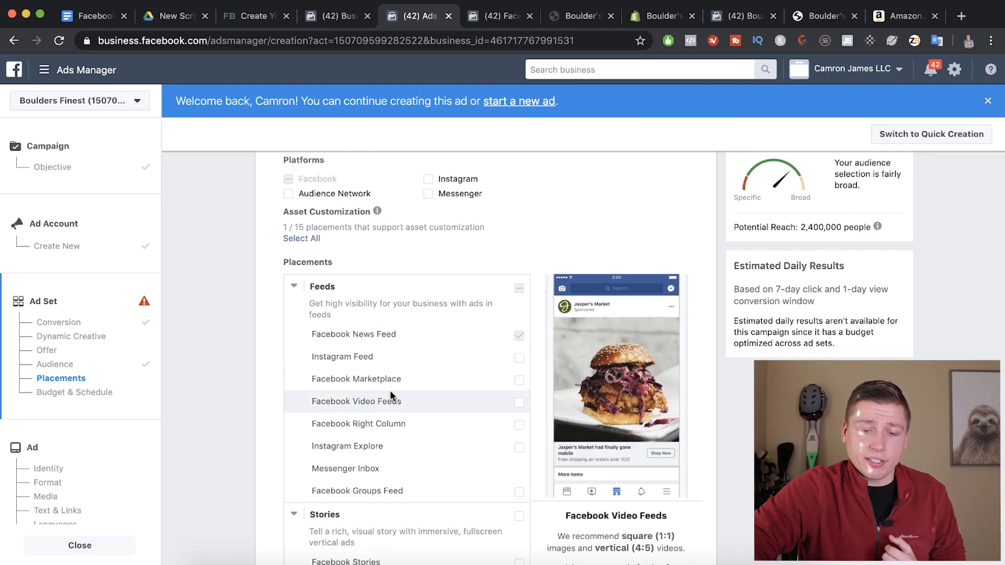
scroll(367, 354, down, 1)
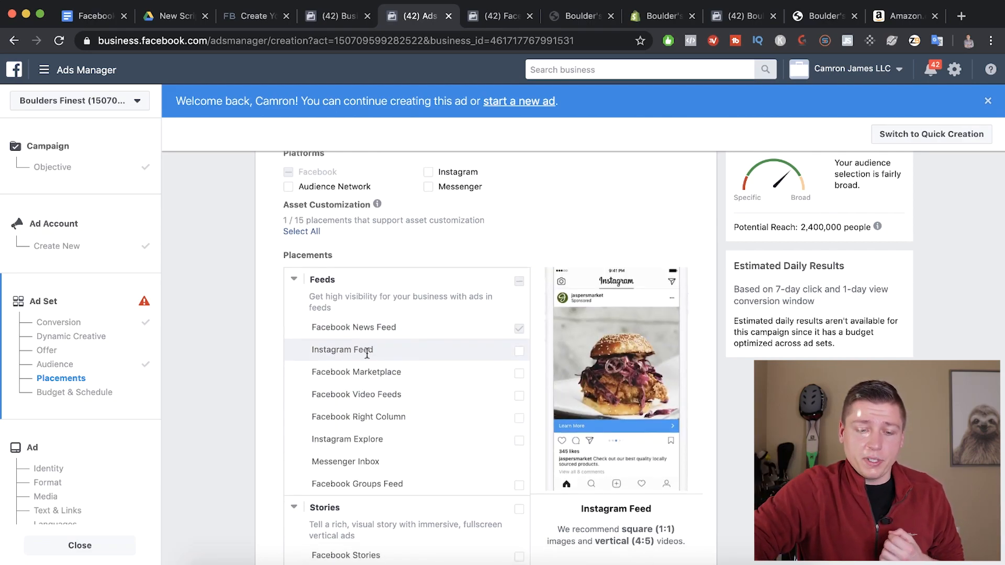
scroll(366, 352, down, 5)
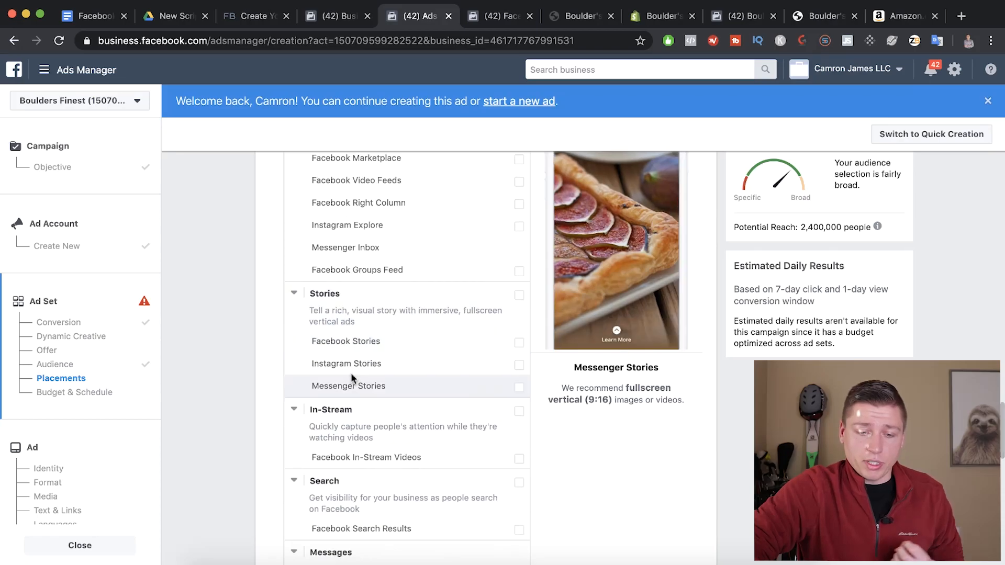
scroll(351, 373, up, 9)
scroll(351, 372, down, 4)
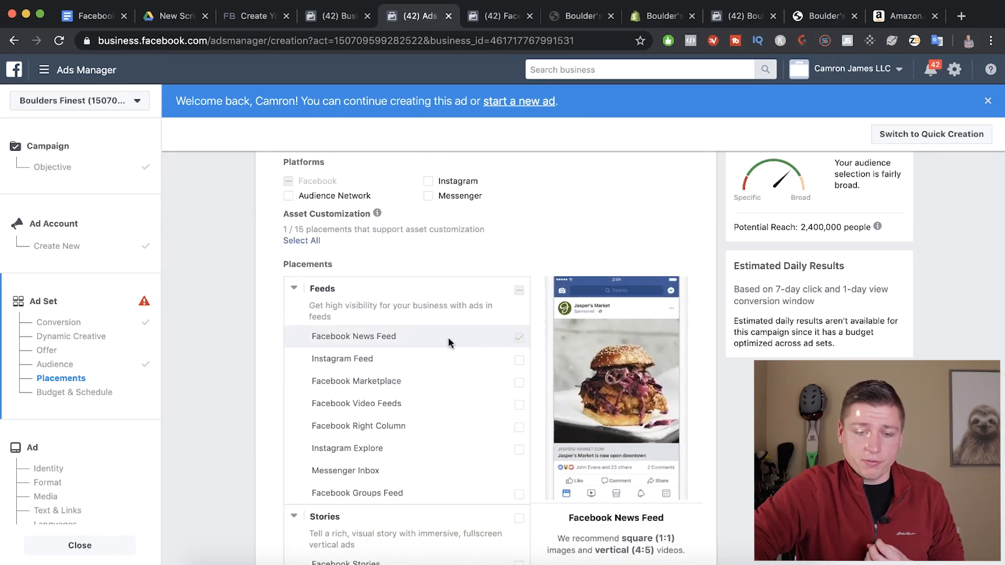
Switch the ad set schedule to a start and end date and back to running continuously starting today
scroll(449, 343, down, 15)
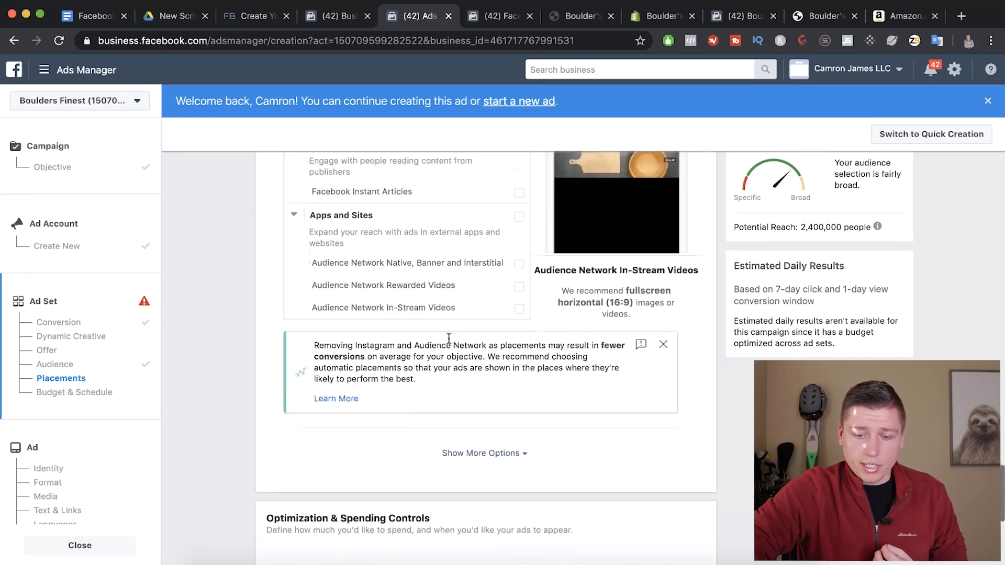
scroll(449, 343, down, 4)
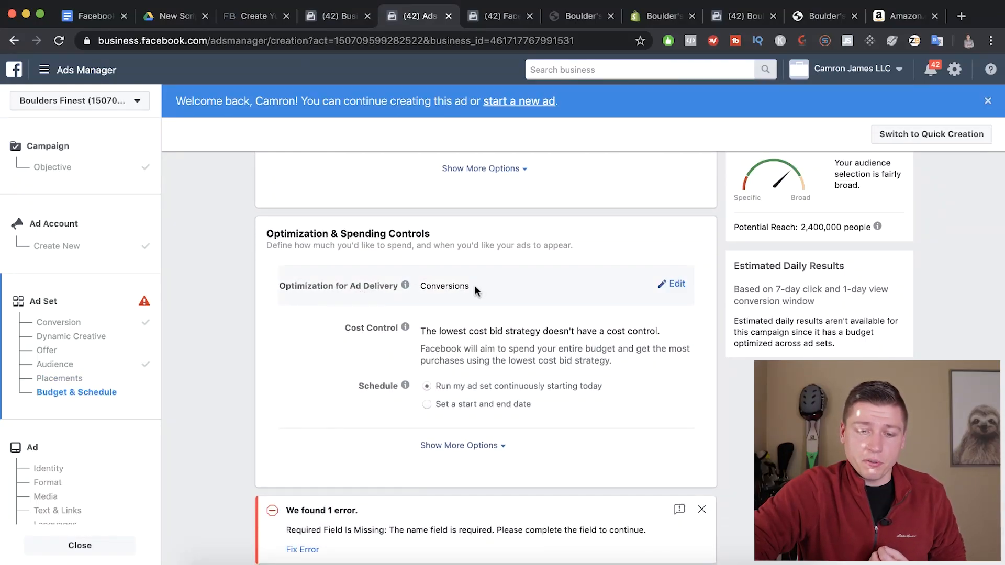
scroll(476, 285, down, 1)
scroll(455, 303, down, 1)
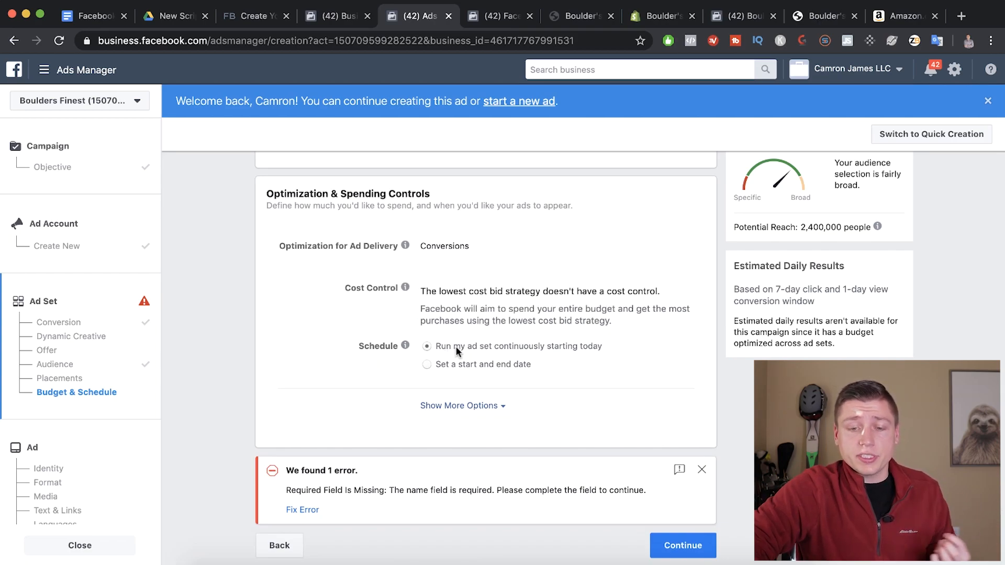
click(428, 363)
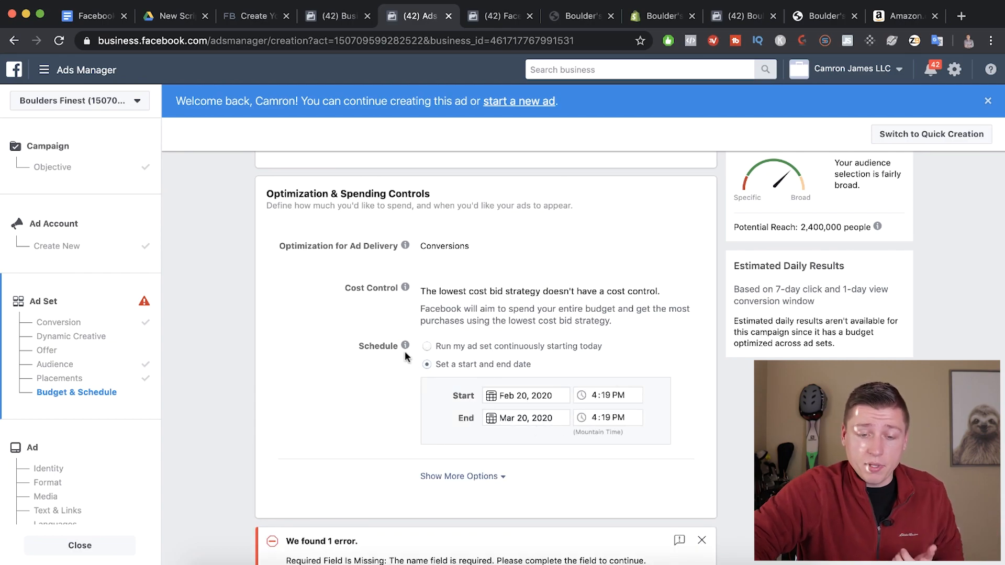
click(427, 346)
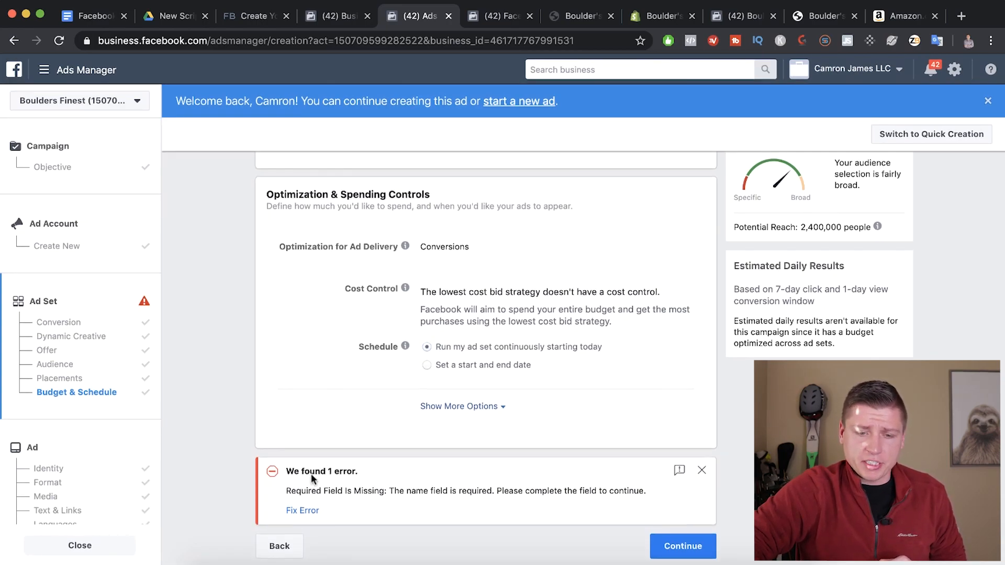
Check the ad set's name, then review its audience, placements, optimization and schedule settings
scroll(310, 473, up, 15)
scroll(311, 473, up, 10)
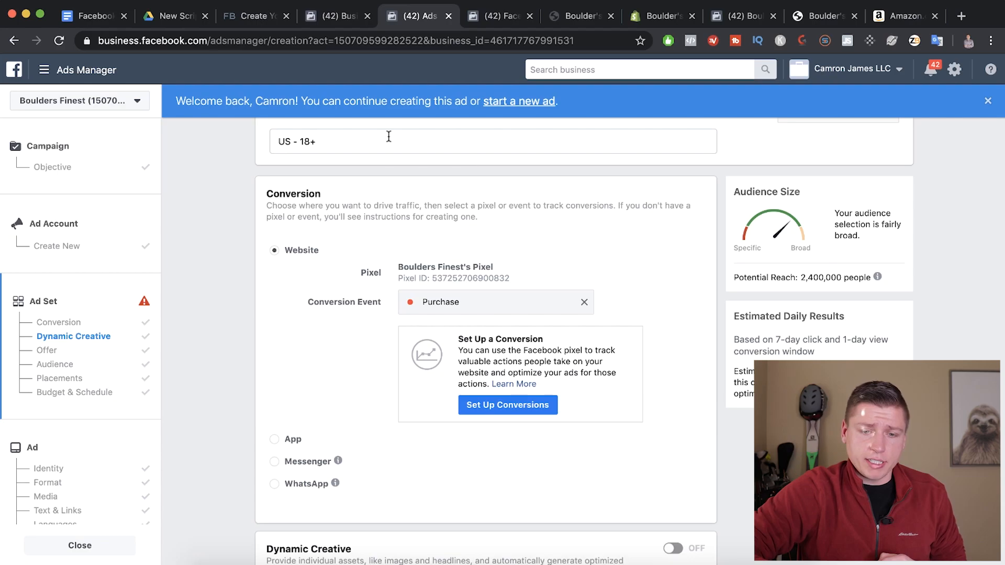
double_click(340, 141)
triple_click(339, 143)
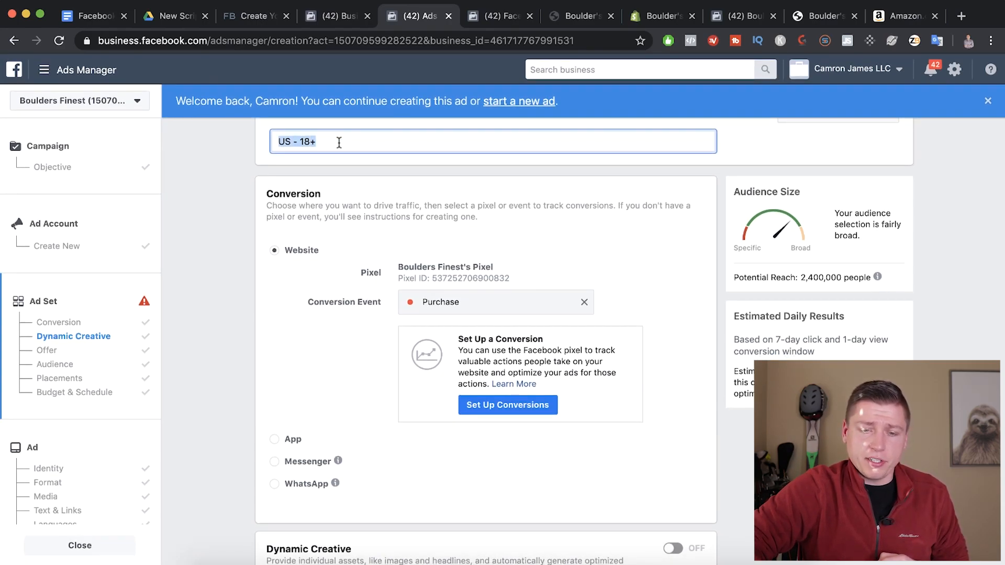
scroll(399, 338, down, 10)
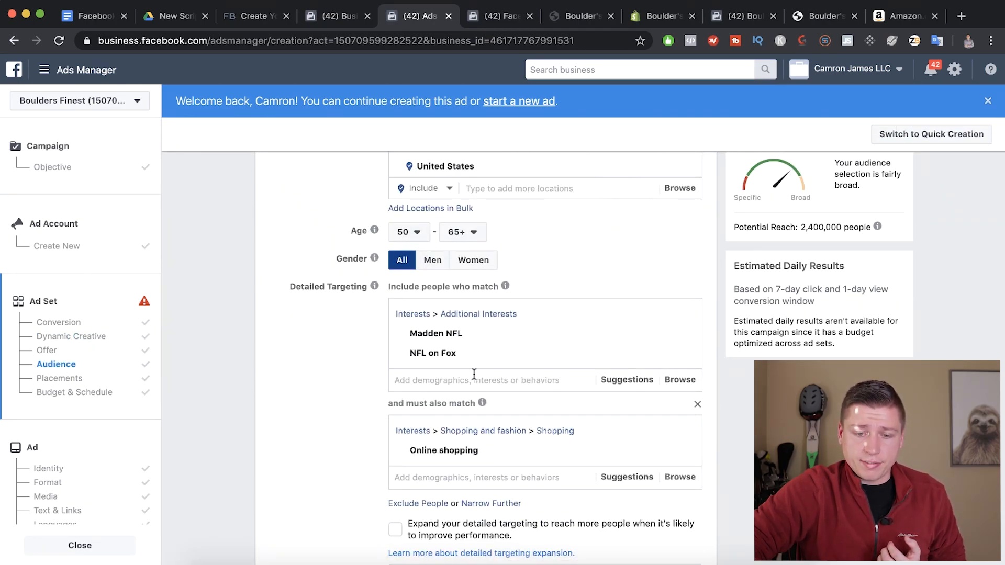
scroll(411, 444, down, 7)
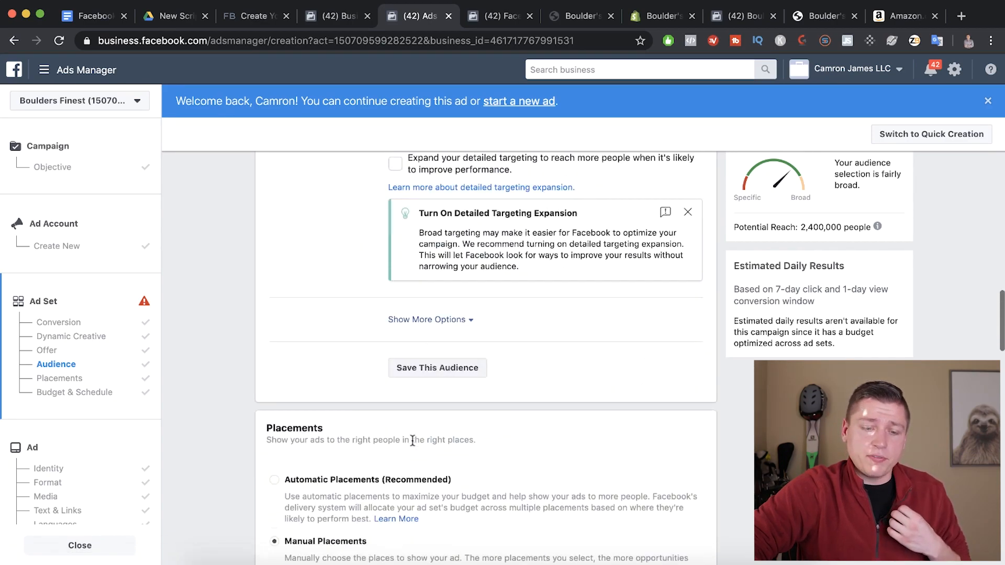
scroll(413, 441, down, 3)
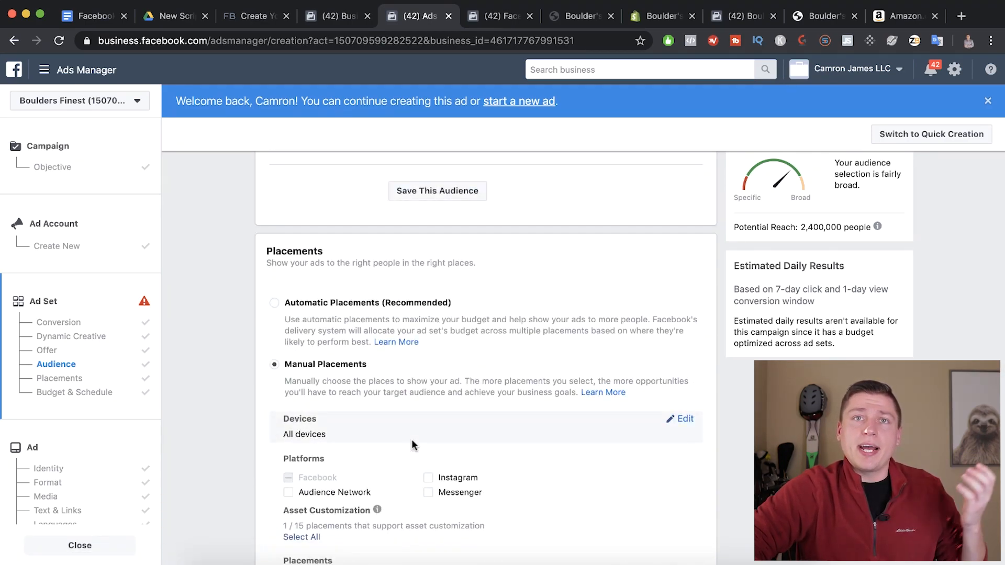
scroll(412, 445, down, 7)
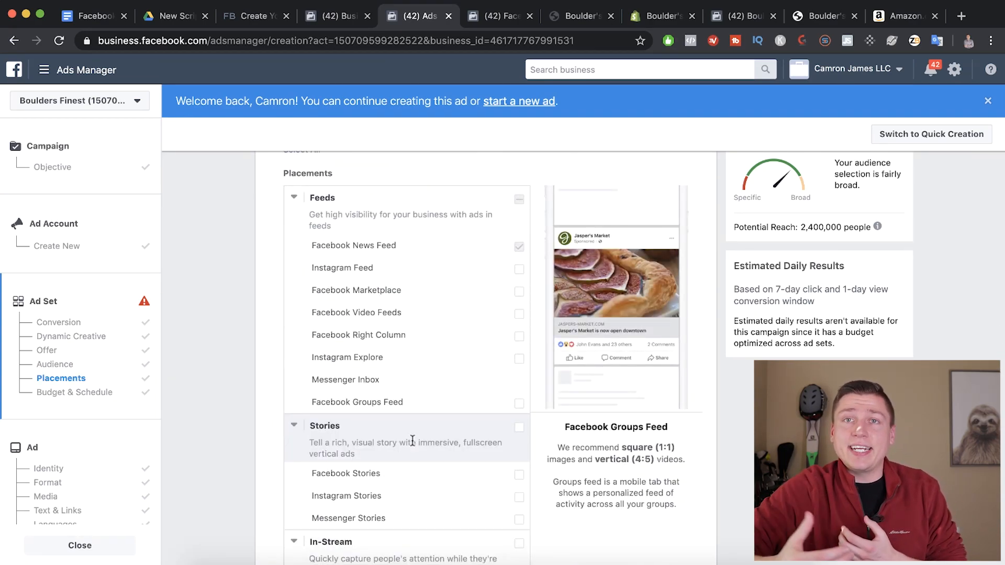
scroll(412, 441, down, 10)
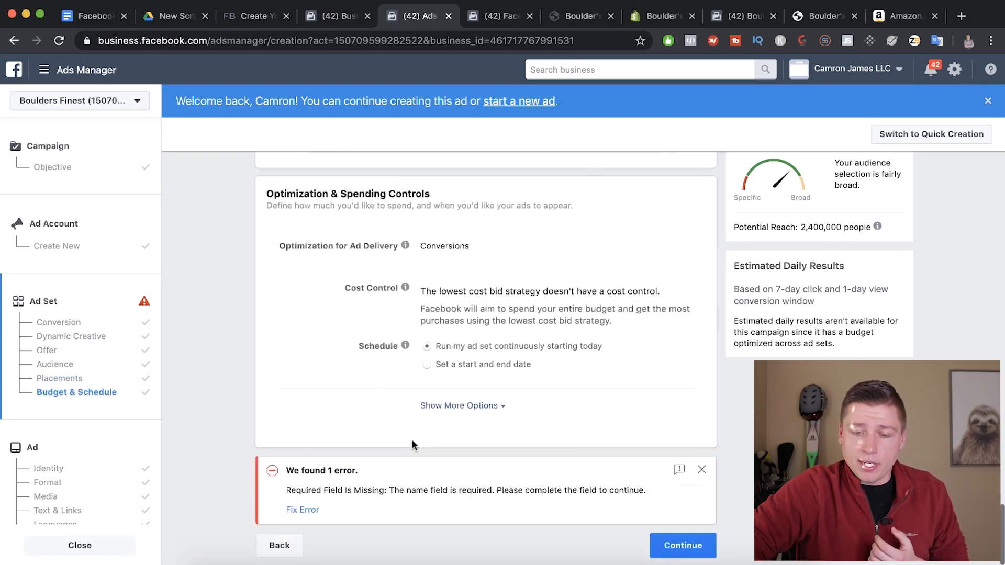
Continue from the ad set to the ad setup and rename the ad "Ad 1 -"
click(664, 547)
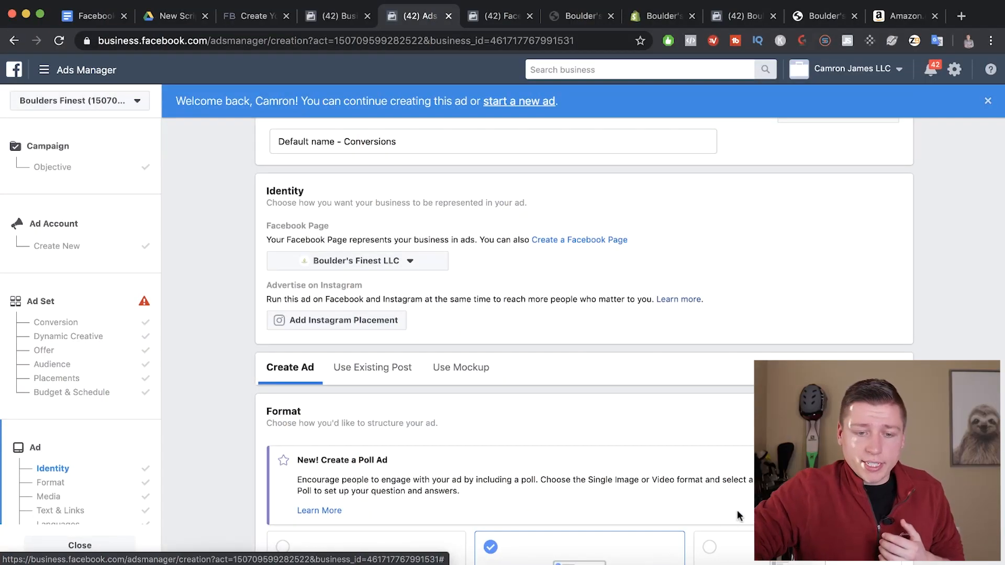
scroll(628, 352, down, 1)
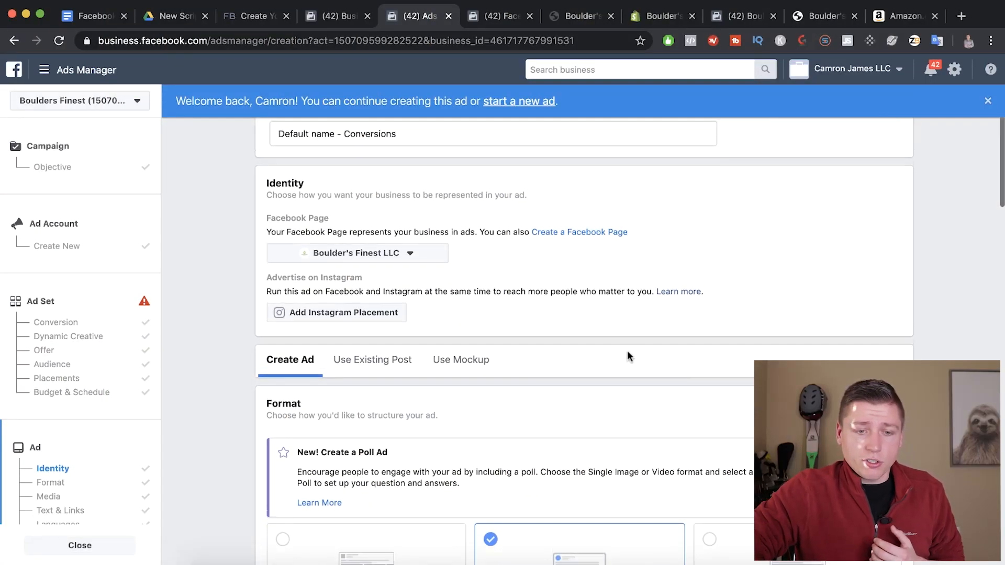
scroll(628, 353, up, 1)
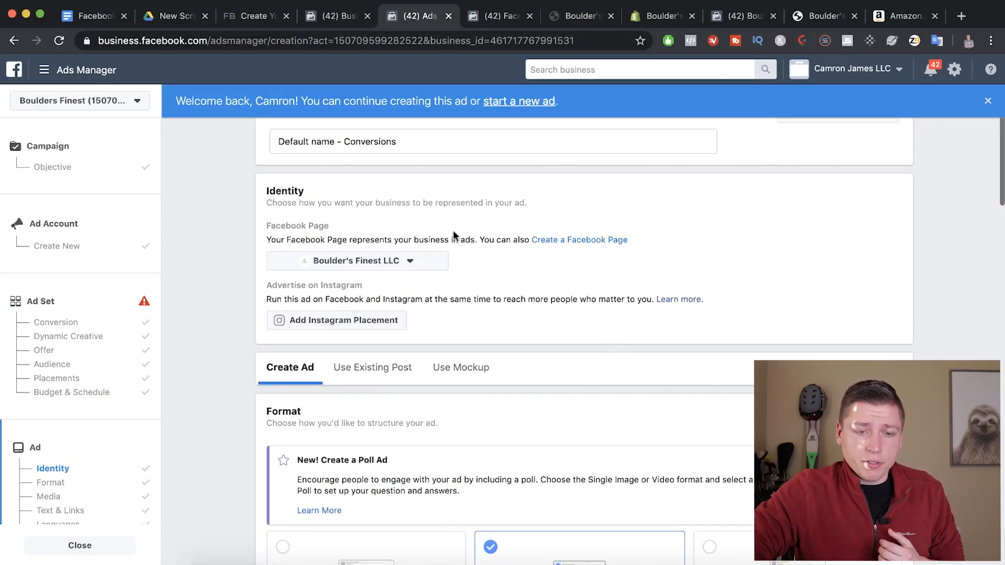
triple_click(359, 144)
text(Ad 1 -)
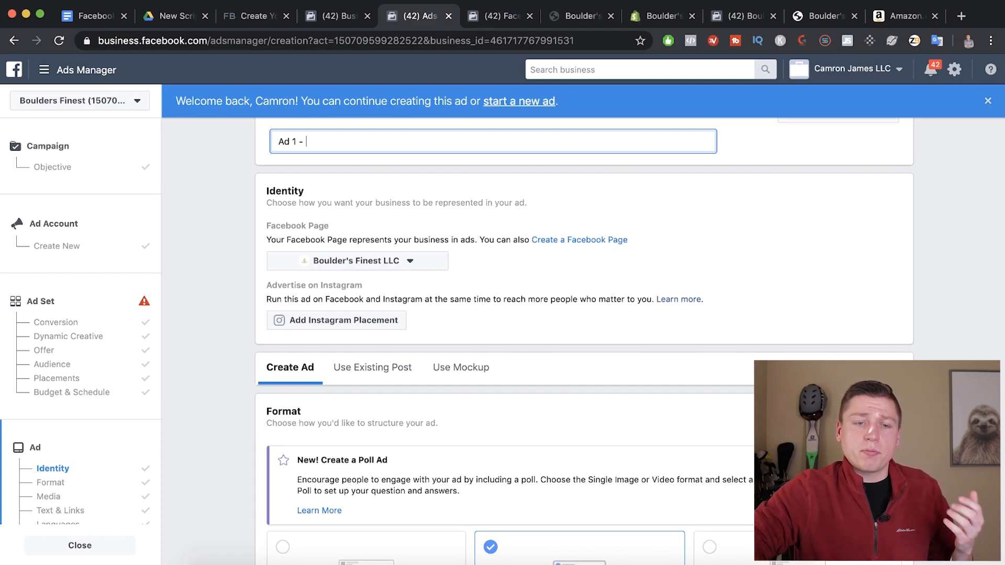
Choose Boulder's Finest LLC as the Facebook Page representing the business in the ad
scroll(354, 173, down, 1)
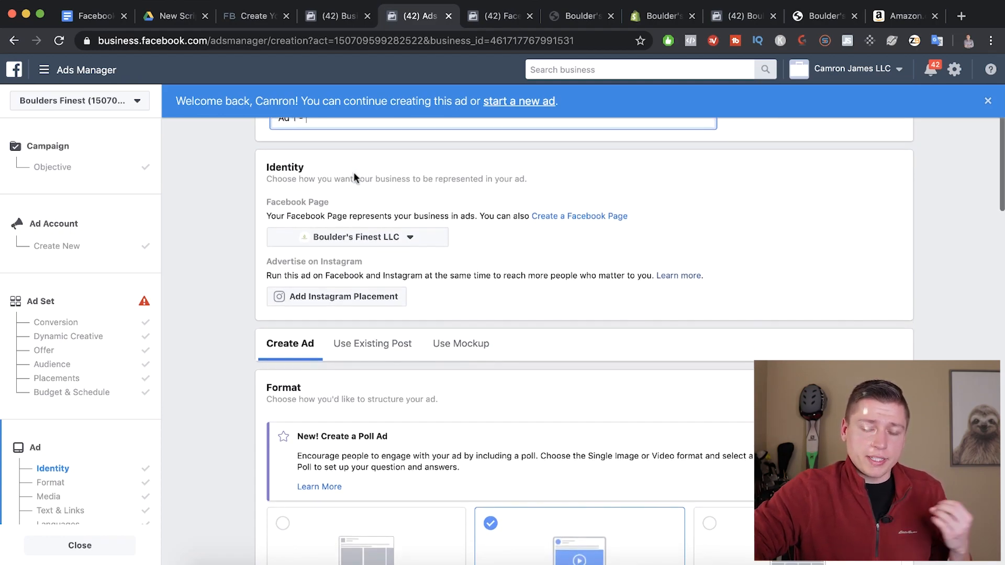
scroll(348, 205, down, 1)
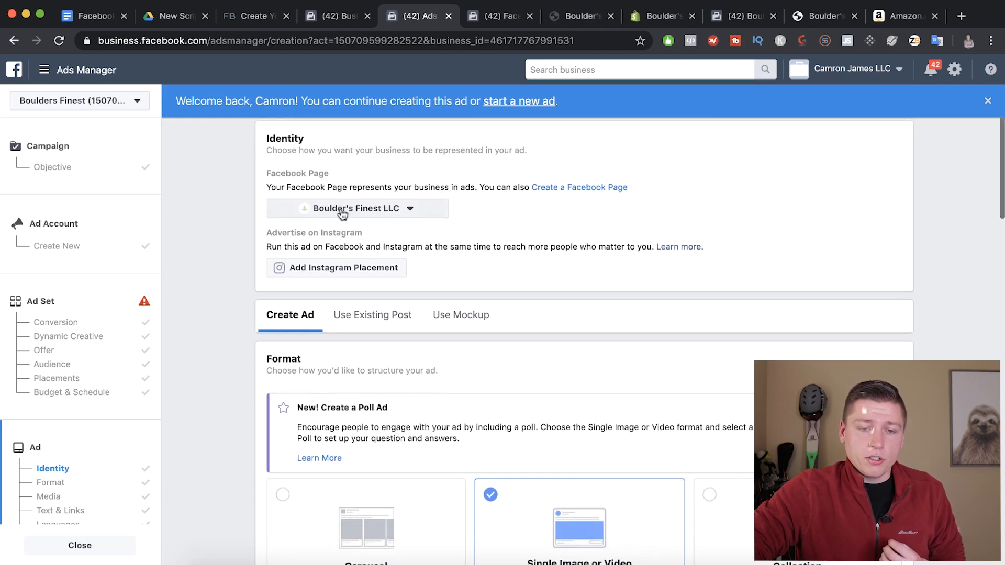
click(341, 209)
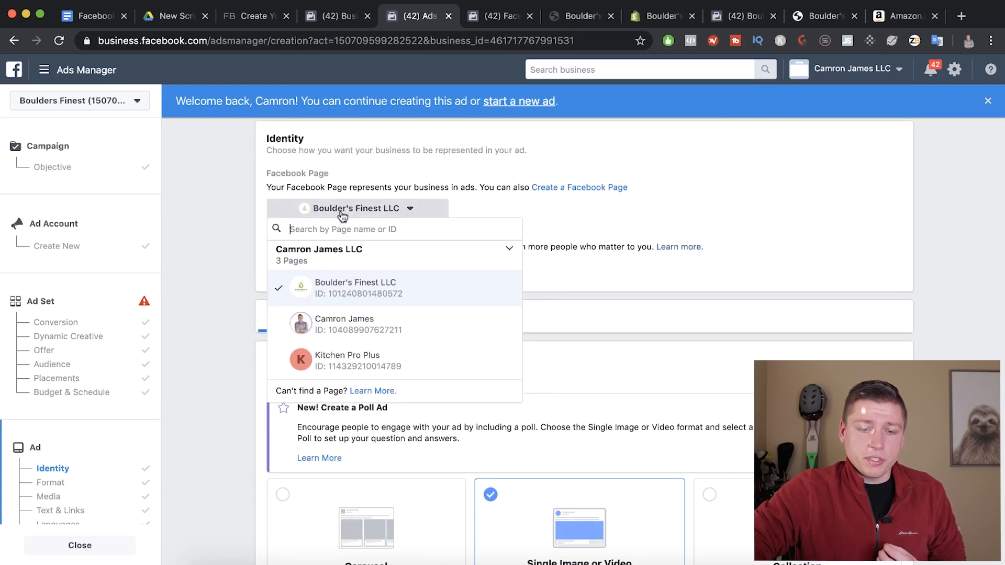
click(349, 292)
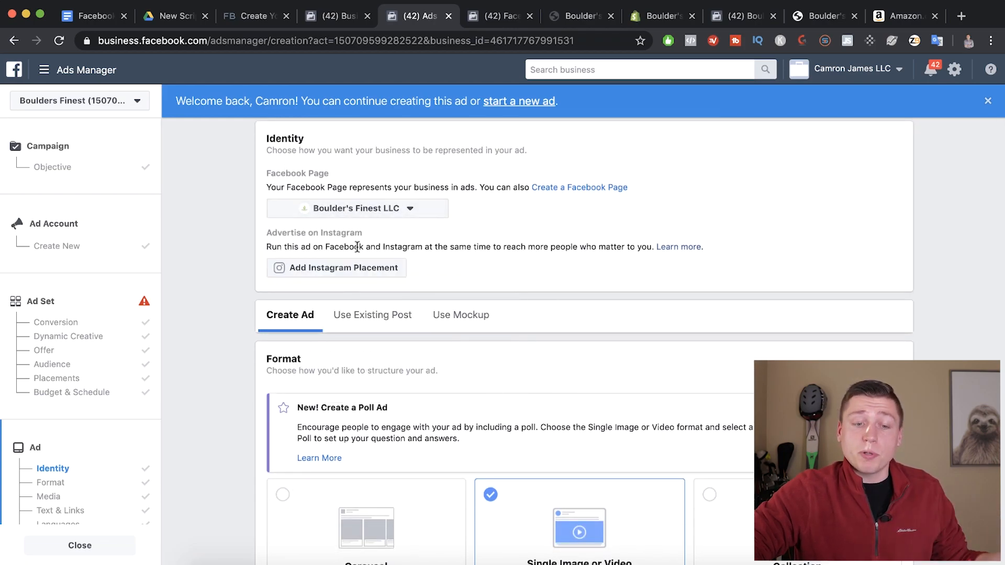
Review the ad's Instagram placement, creation and format options down to the media section
scroll(356, 247, down, 1)
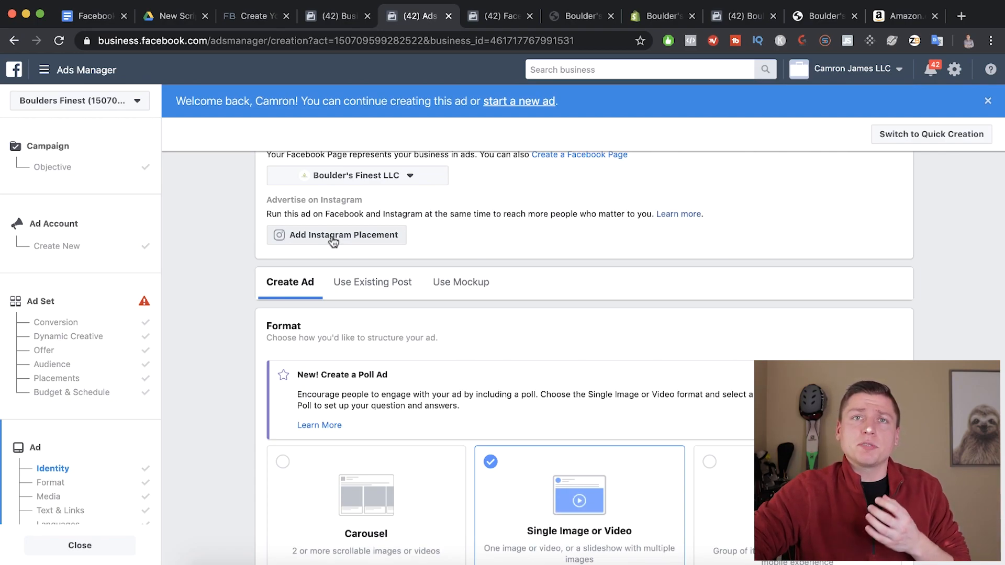
scroll(475, 206, down, 3)
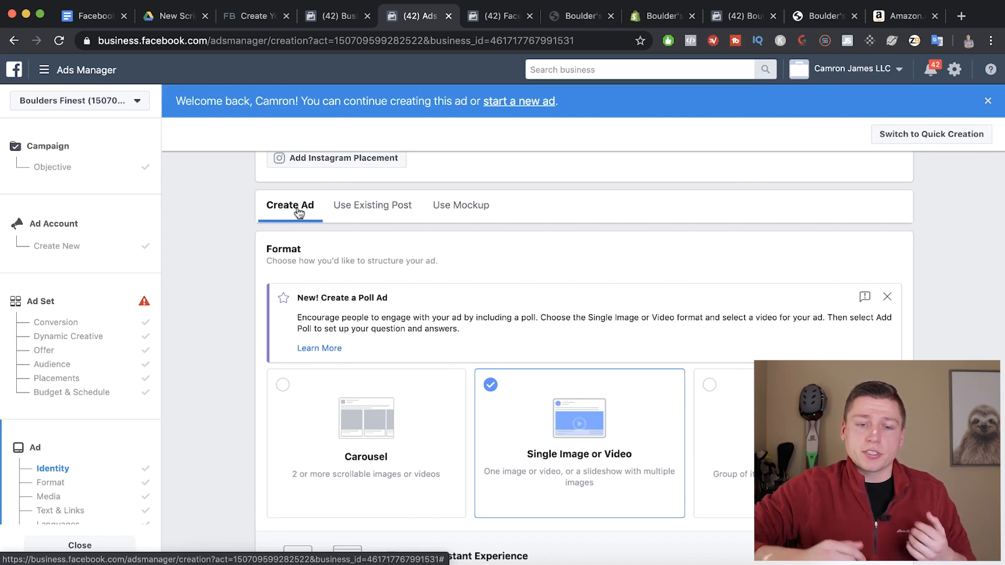
scroll(352, 294, down, 1)
scroll(352, 294, down, 2)
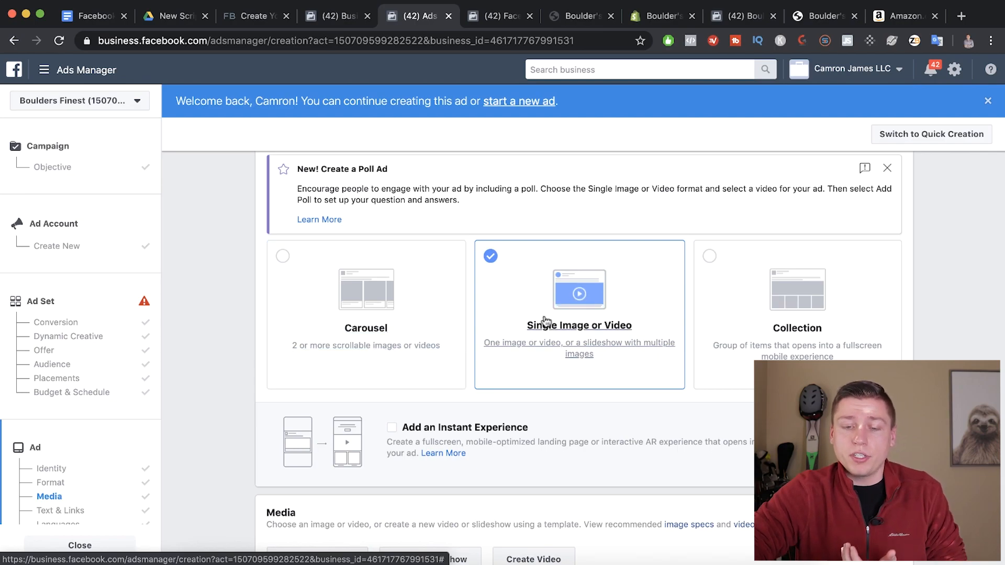
scroll(546, 322, down, 3)
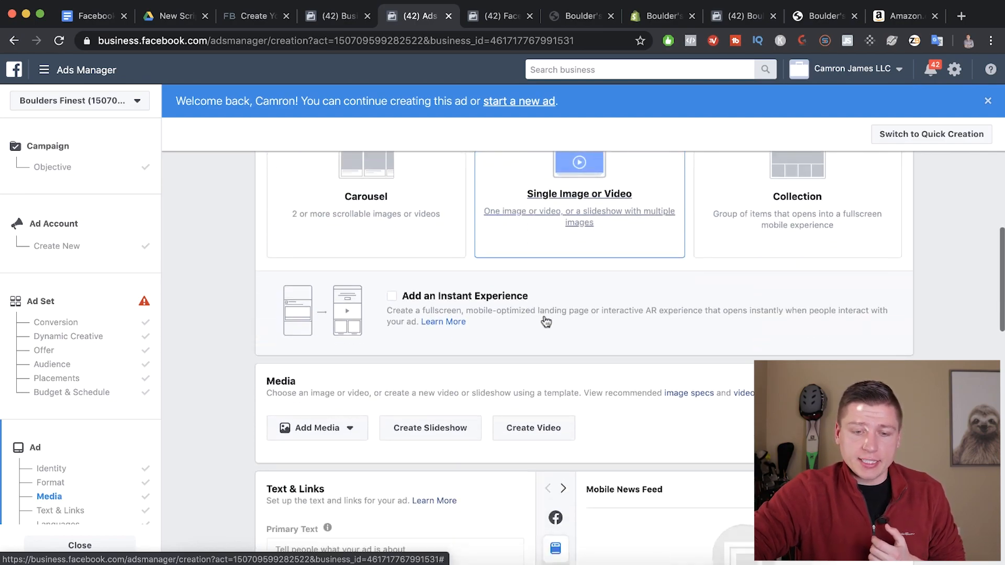
scroll(501, 354, down, 3)
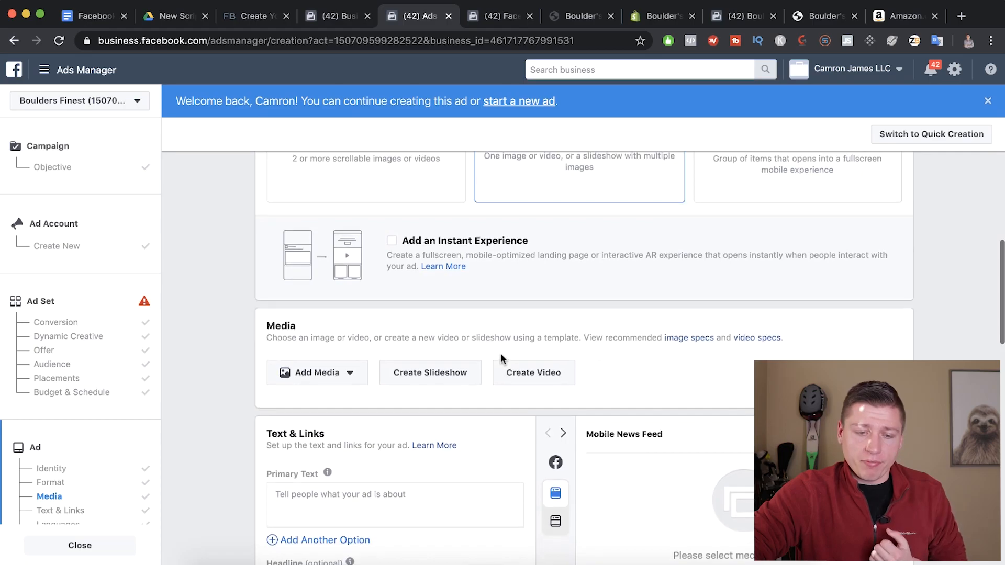
scroll(501, 356, down, 2)
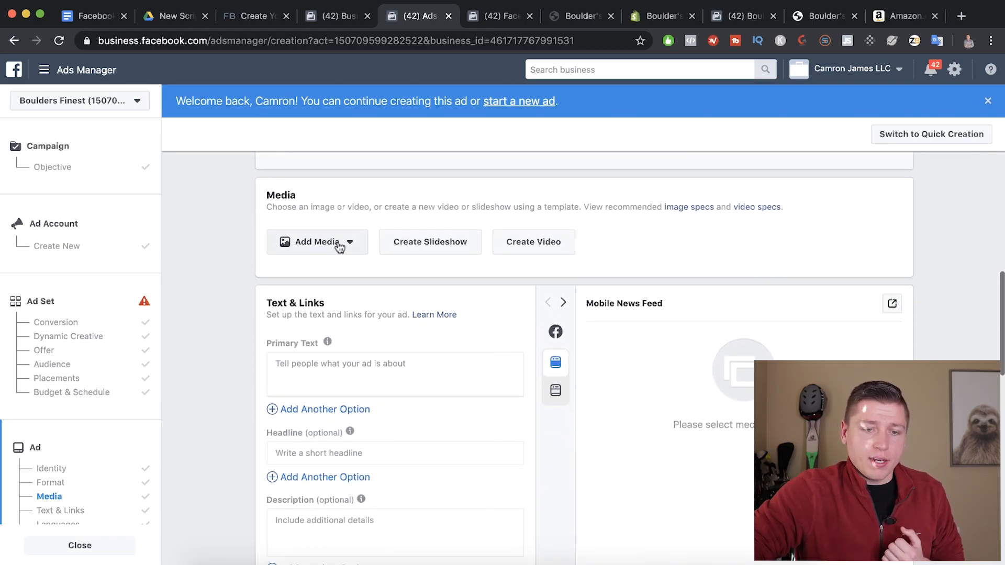
Upload the image 9197iL8ARRL._AC_SL1500_.jpg from the BF folder and use it as the ad's media
click(339, 248)
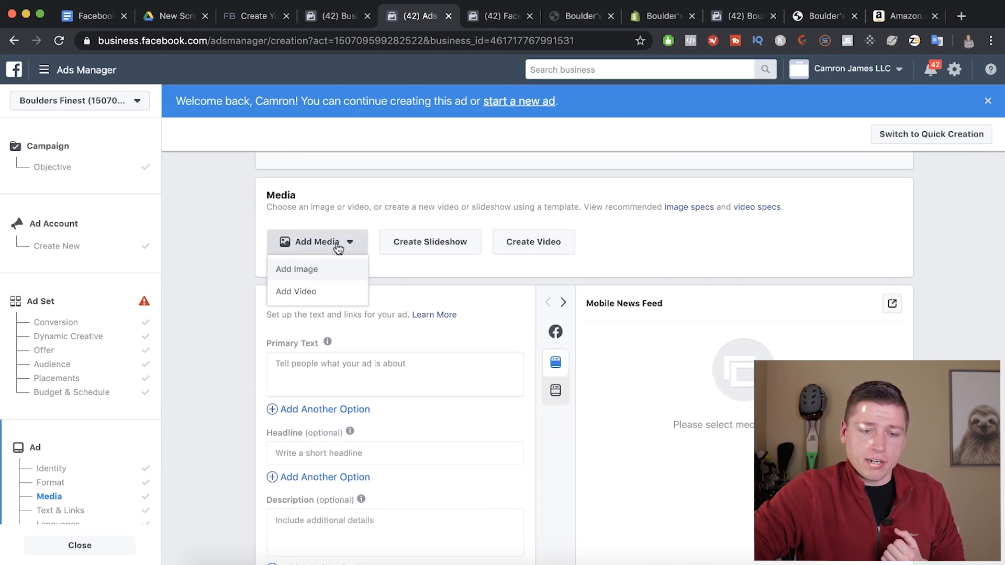
click(307, 269)
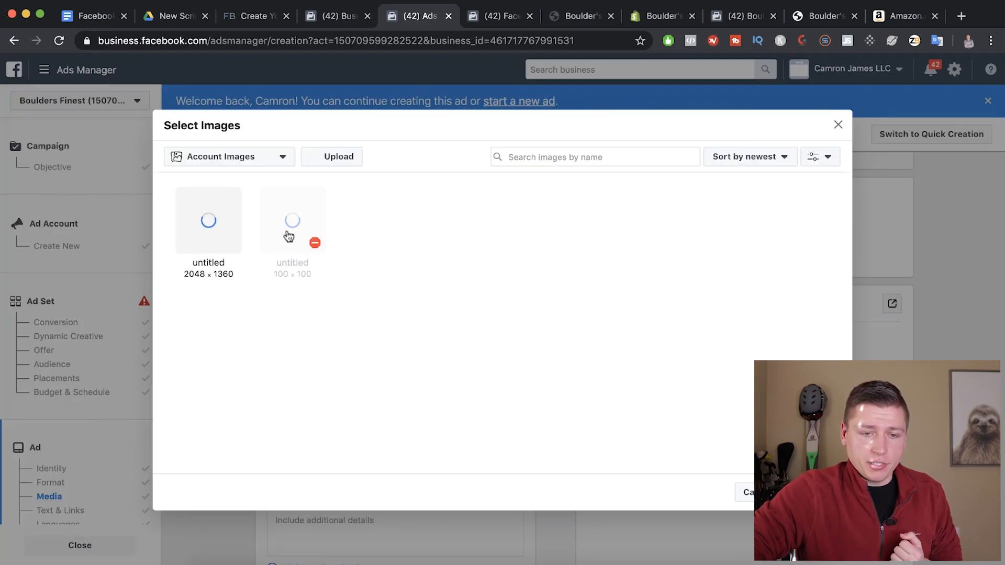
click(332, 157)
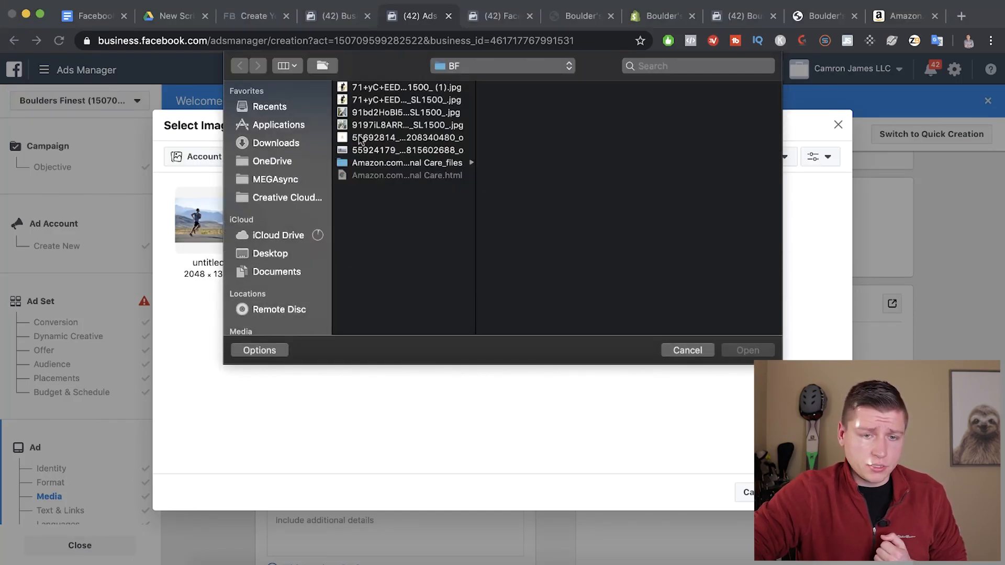
click(361, 114)
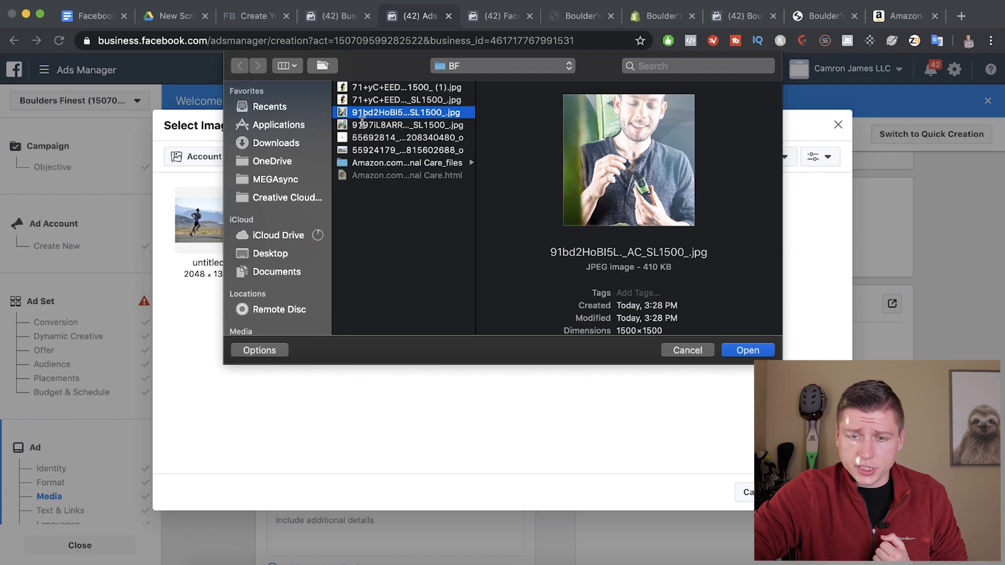
click(386, 127)
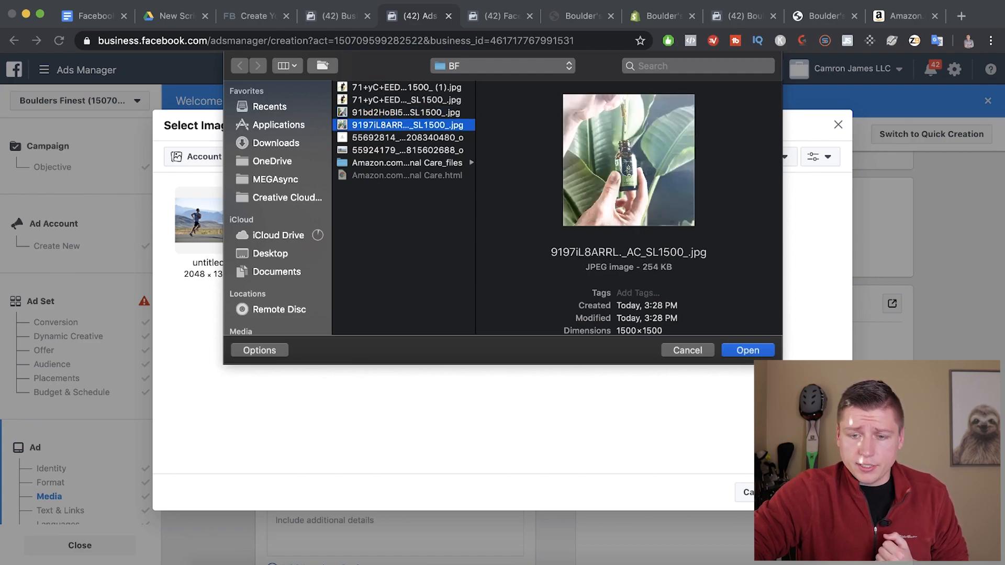
click(747, 351)
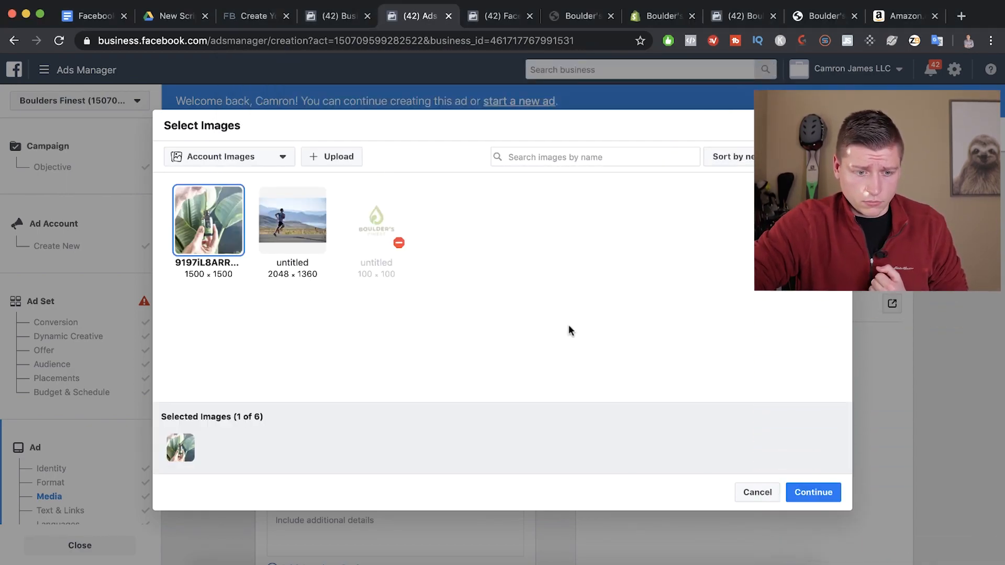
click(810, 492)
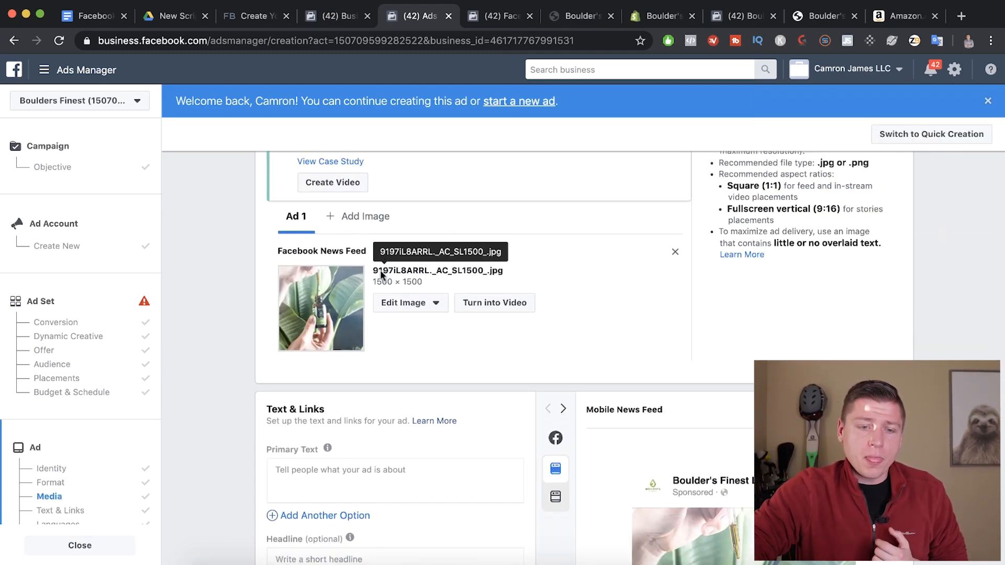
Check the added image's dimensions and examine the ad's text fields and Mobile News Feed preview
drag(374, 283, 421, 281)
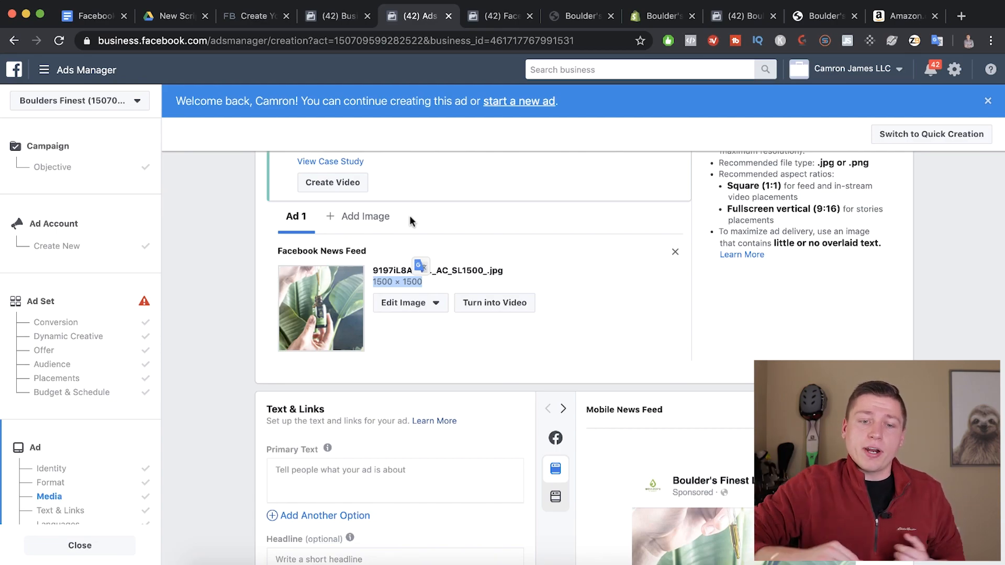
scroll(429, 341, down, 5)
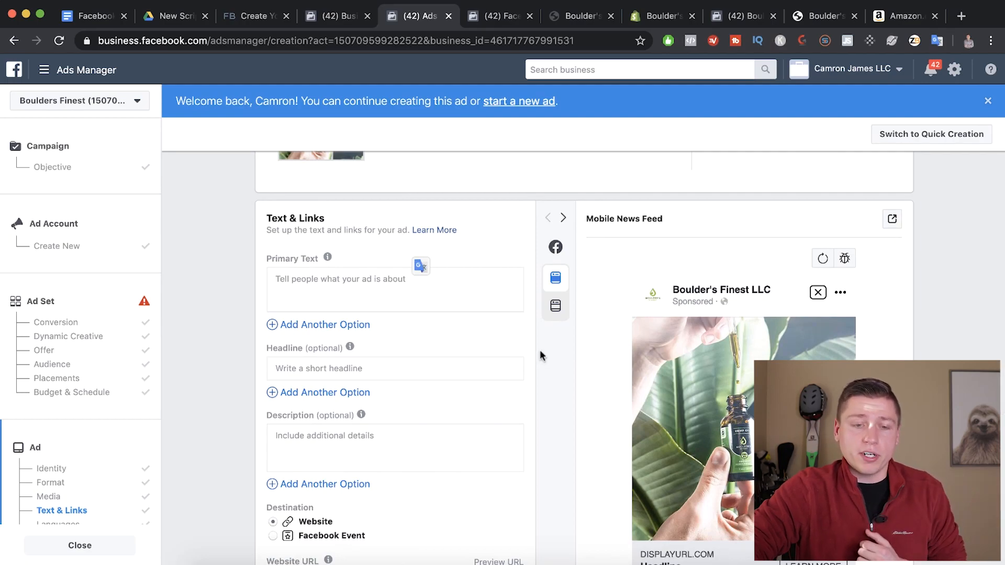
scroll(471, 348, up, 3)
scroll(471, 348, down, 5)
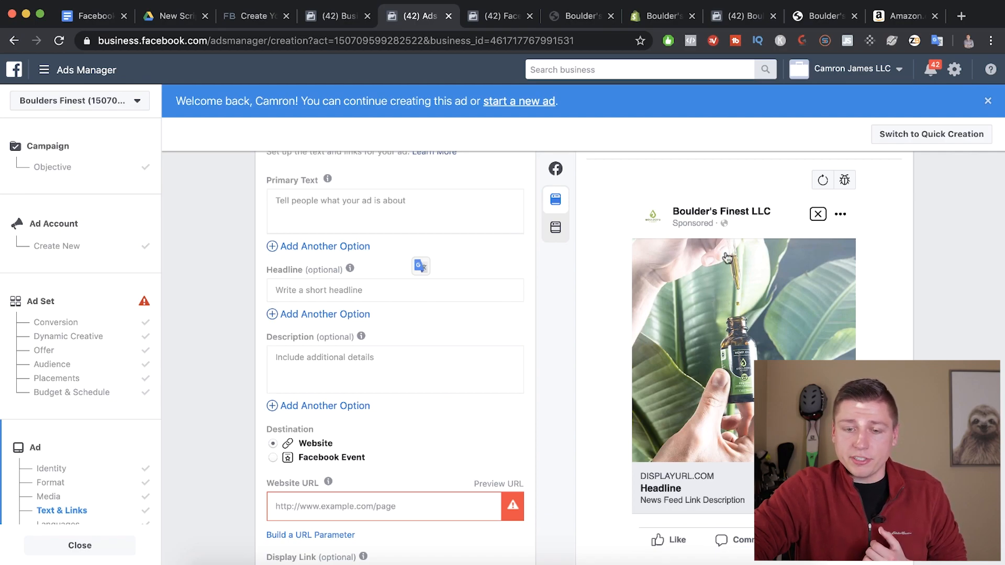
scroll(621, 270, up, 1)
scroll(621, 269, up, 2)
scroll(623, 269, down, 3)
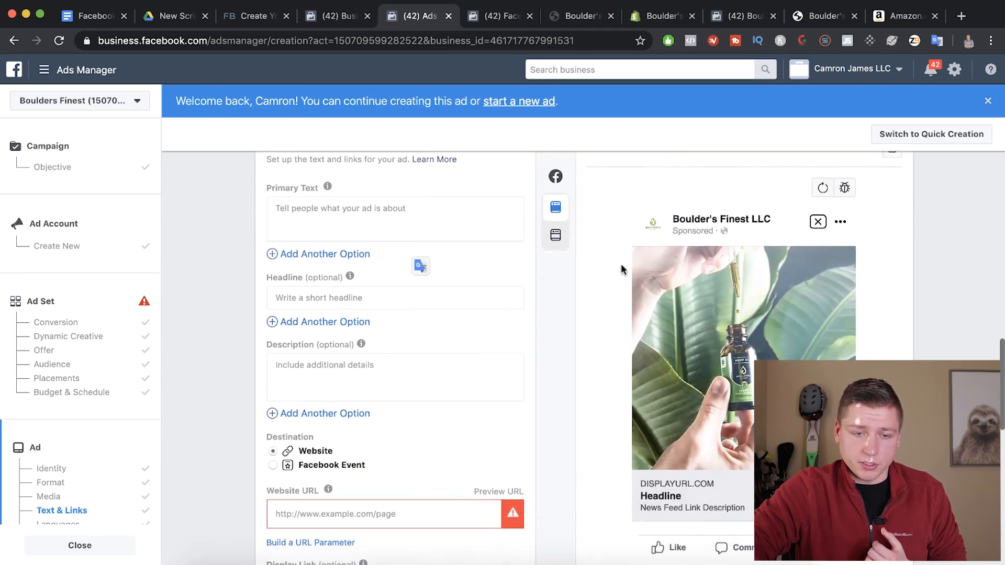
Enter the ad's opening primary text "How Do We Start To Take Back Our Days & Feel Young Again?!"
scroll(622, 270, up, 2)
click(310, 247)
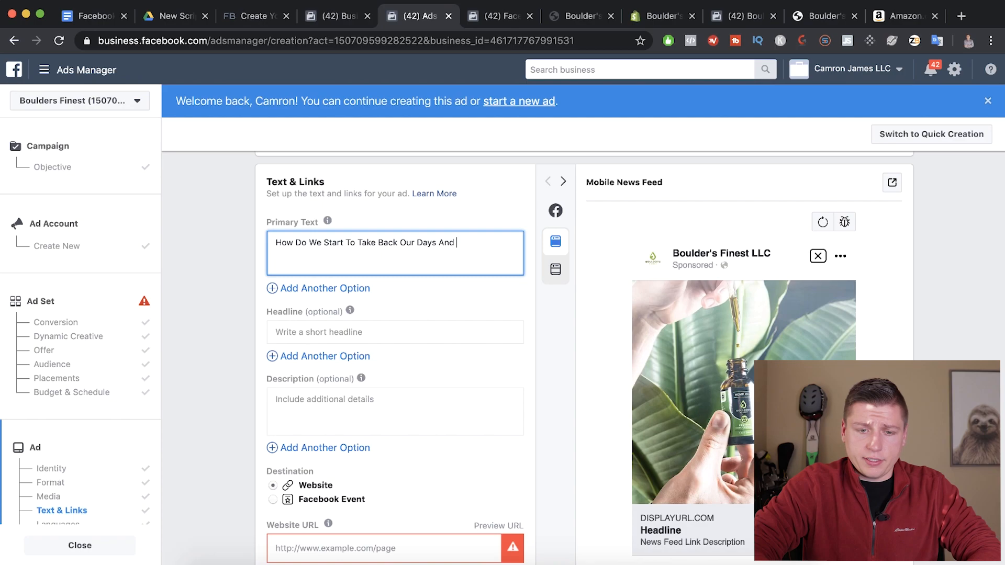
text(& Feel)
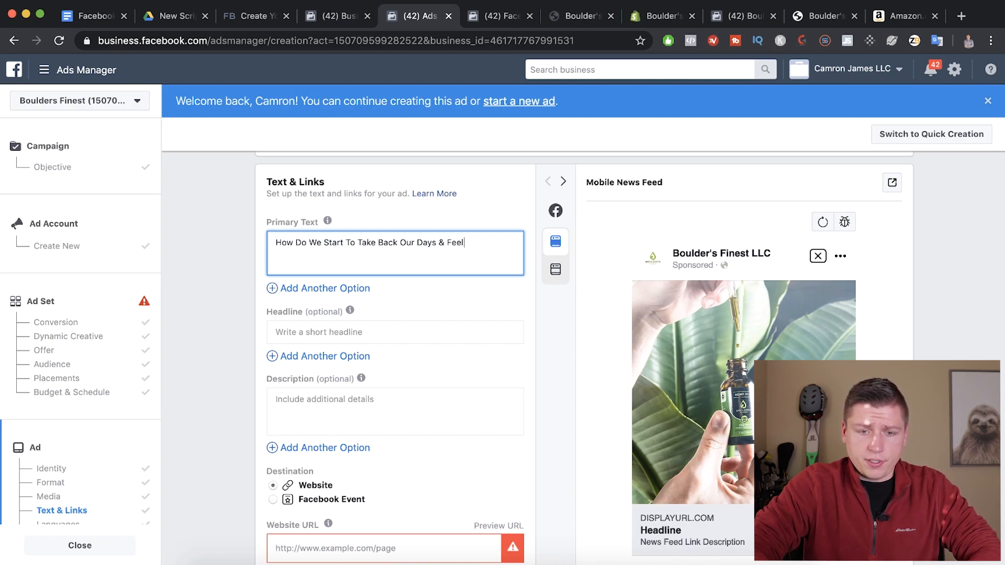
text( Young Again?!)
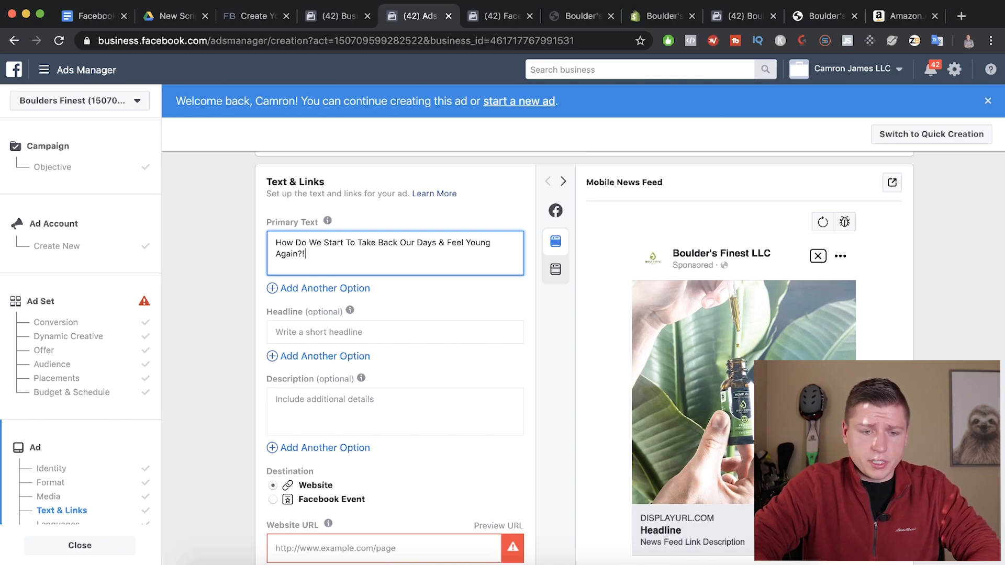
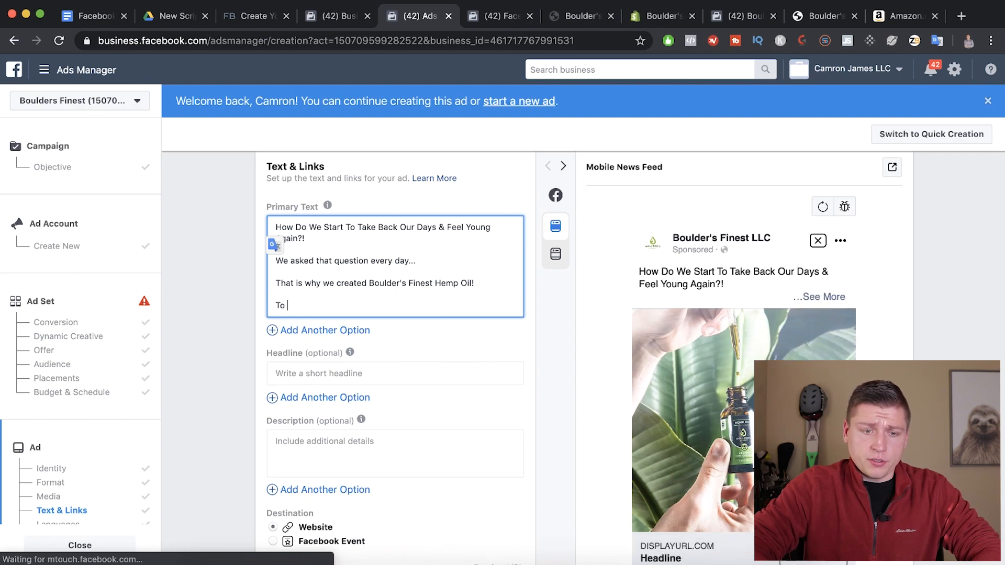
Complete the last line of the primary text as "To help you take back the days, and help manage pain."
text(k th)
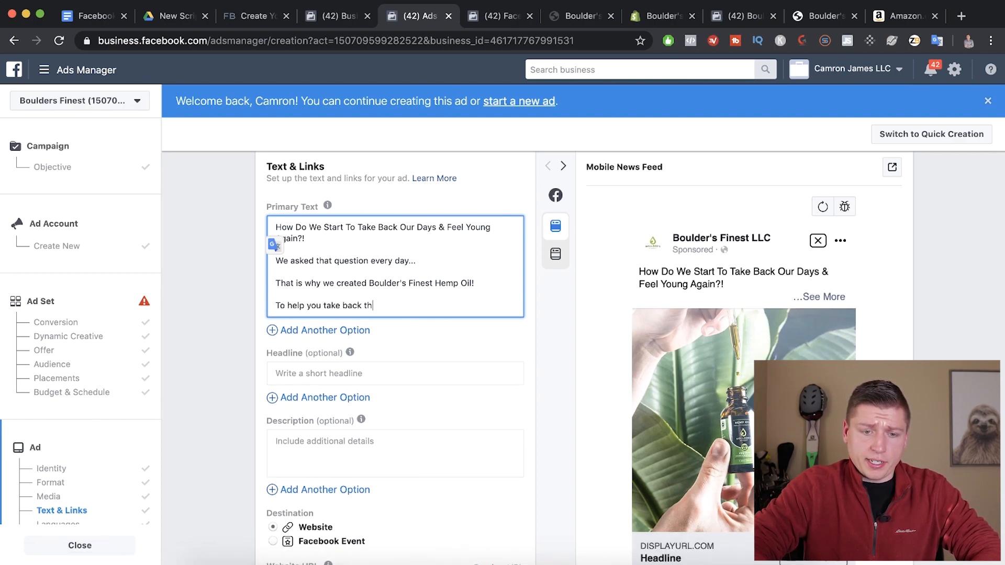
text(e days)
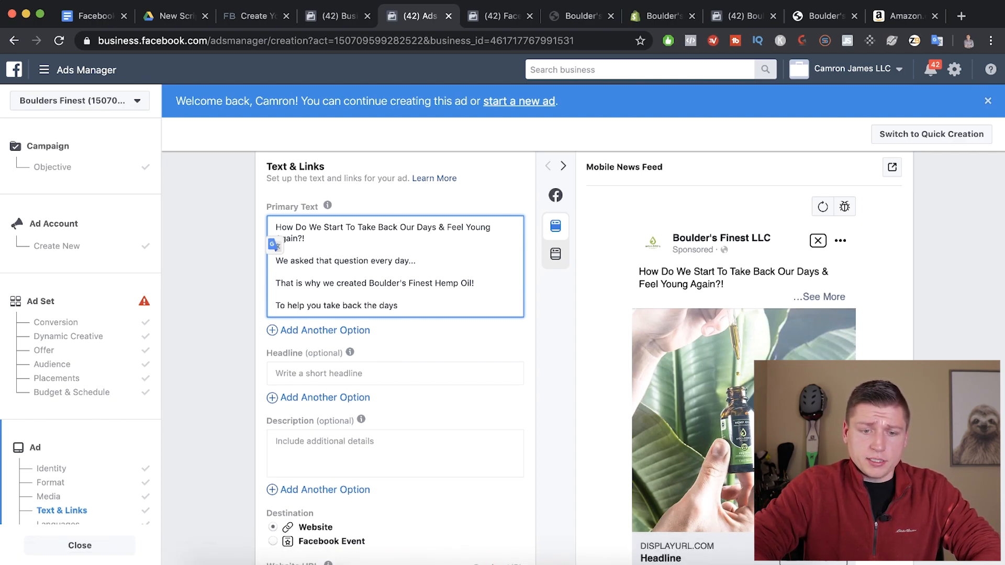
text(, and)
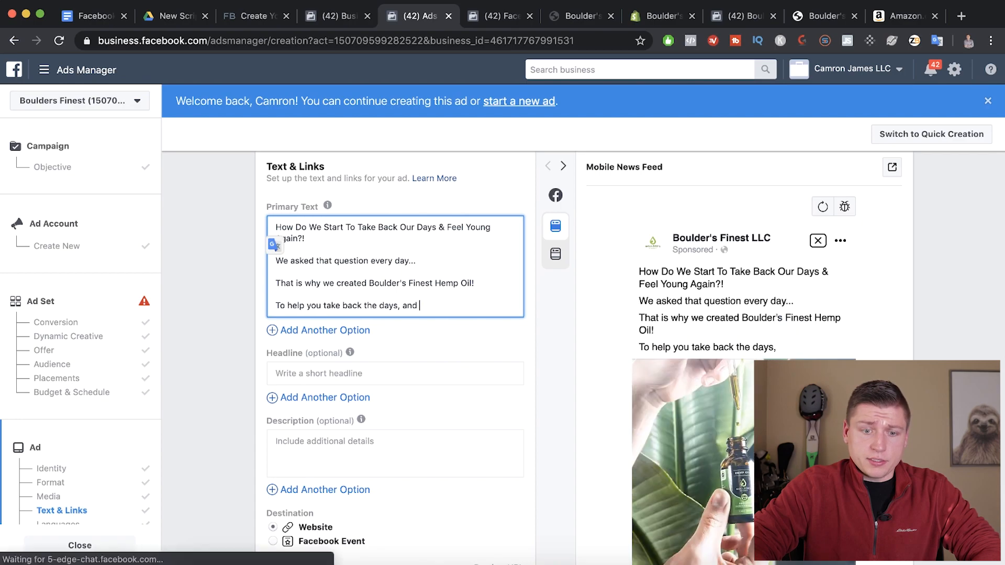
text( help )
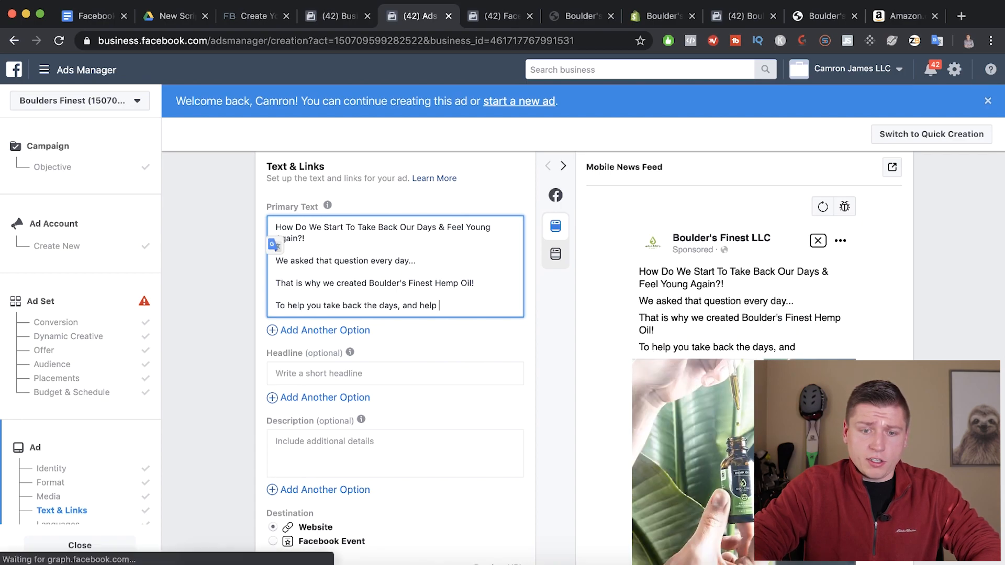
text(manage )
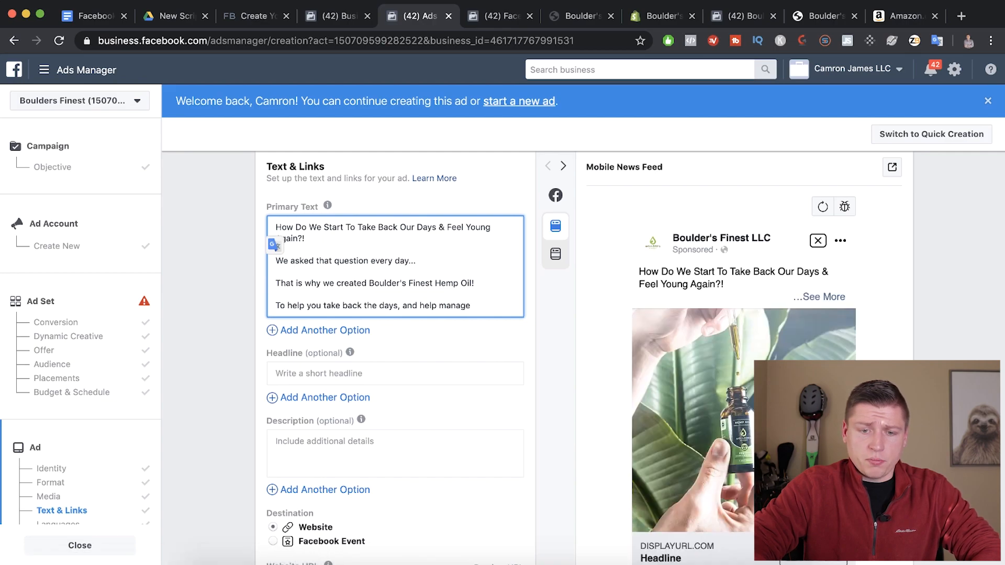
text(pain.)
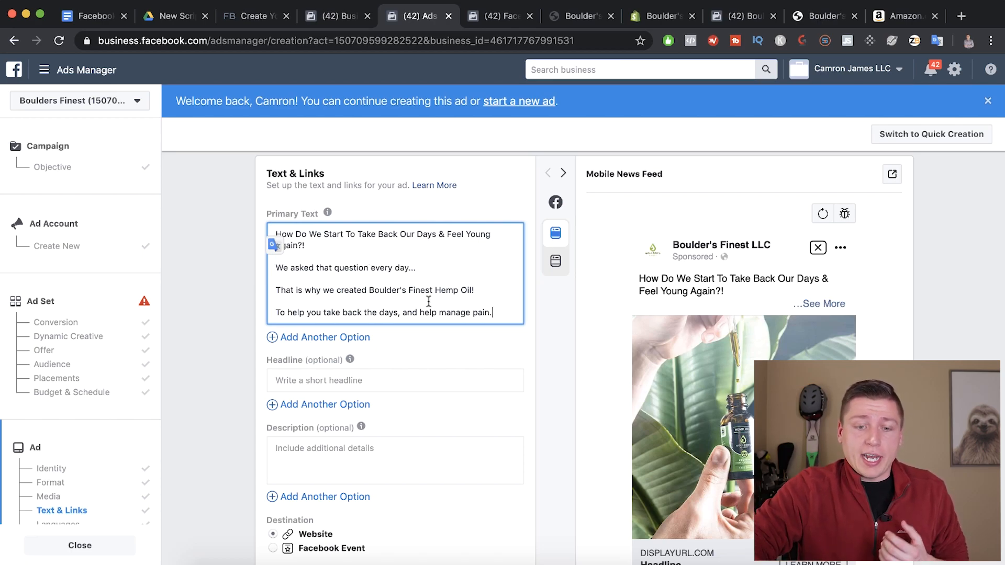
Copy the benefit bullet points, from Made in USA to Deep Sleep, from the Boulder's Finest hemp oil product page
drag(418, 312, 480, 311)
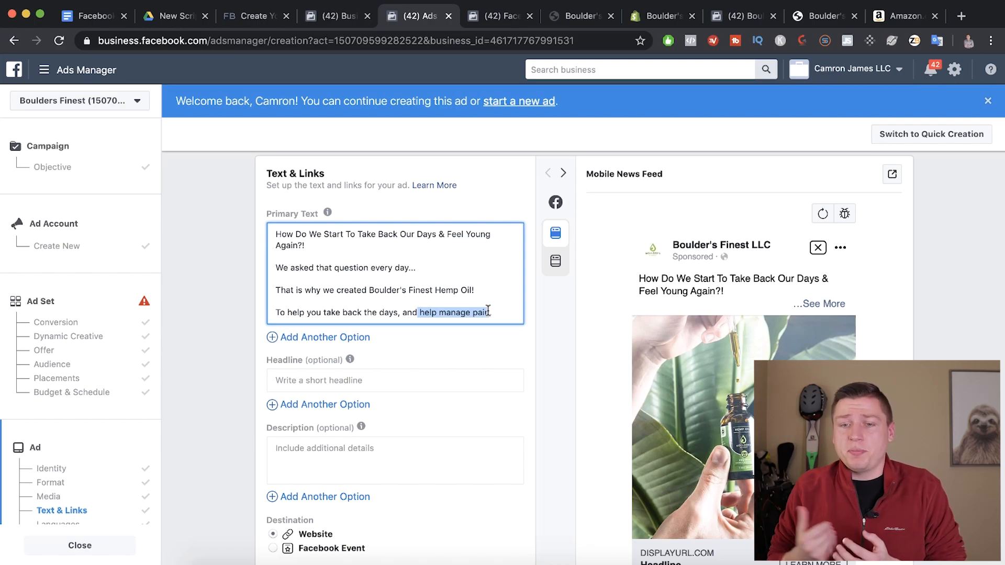
click(826, 17)
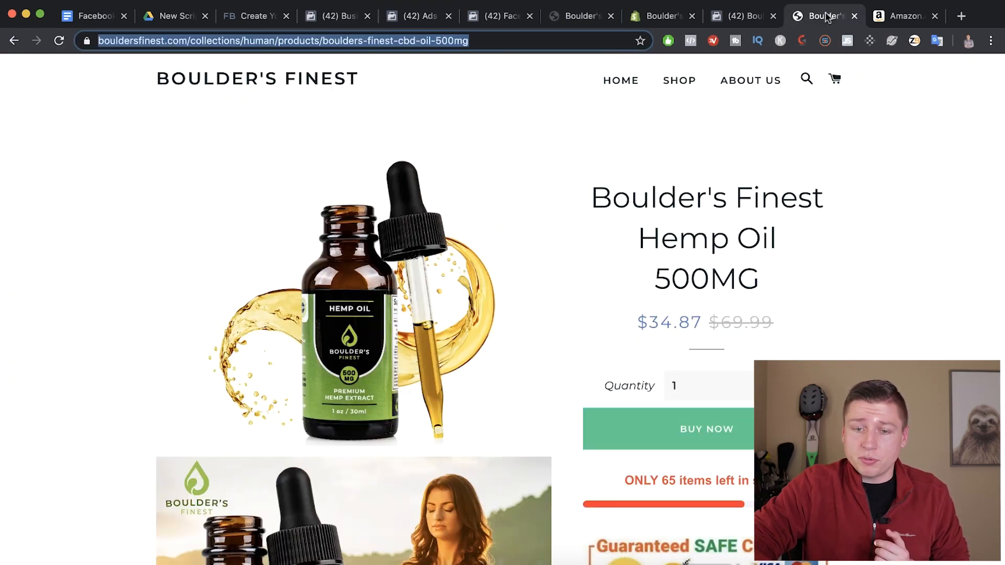
scroll(595, 186, down, 10)
drag(601, 203, 759, 485)
key(cmd+c)
scroll(724, 399, down, 6)
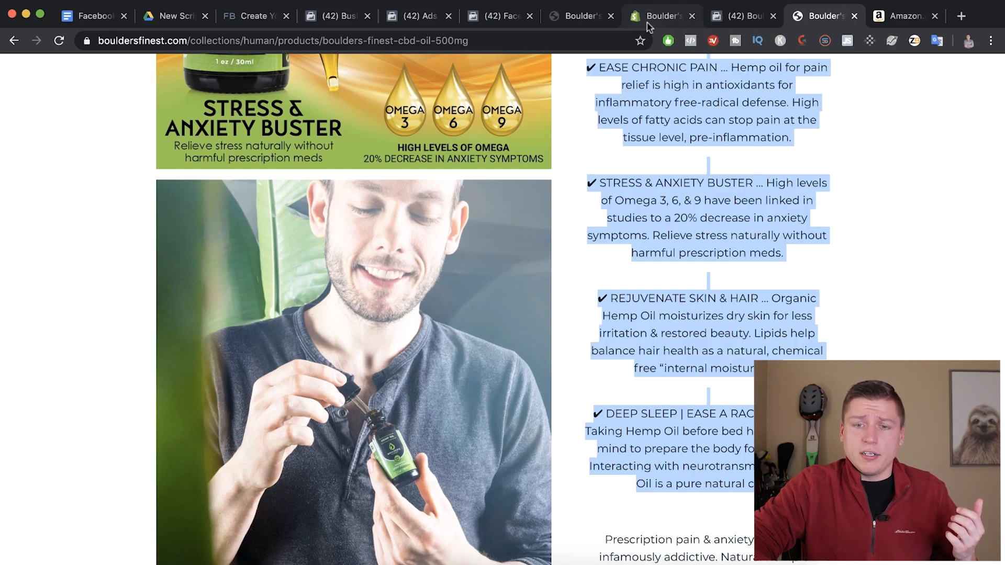
Return to the ad in Ads Manager and paste the copied benefit bullets below the pain management line, separated by a blank line
click(411, 14)
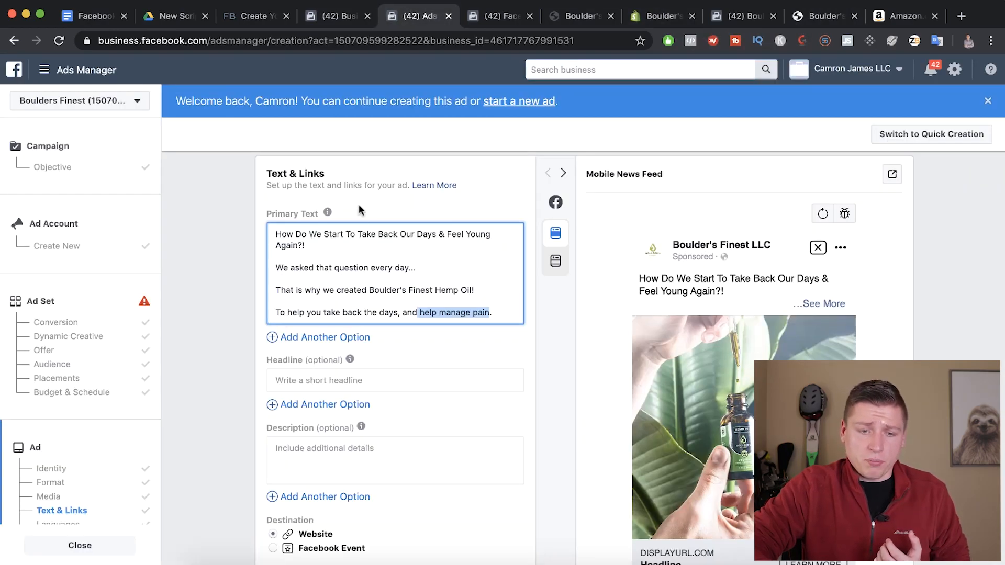
click(492, 313)
key(Return)
key(Return)
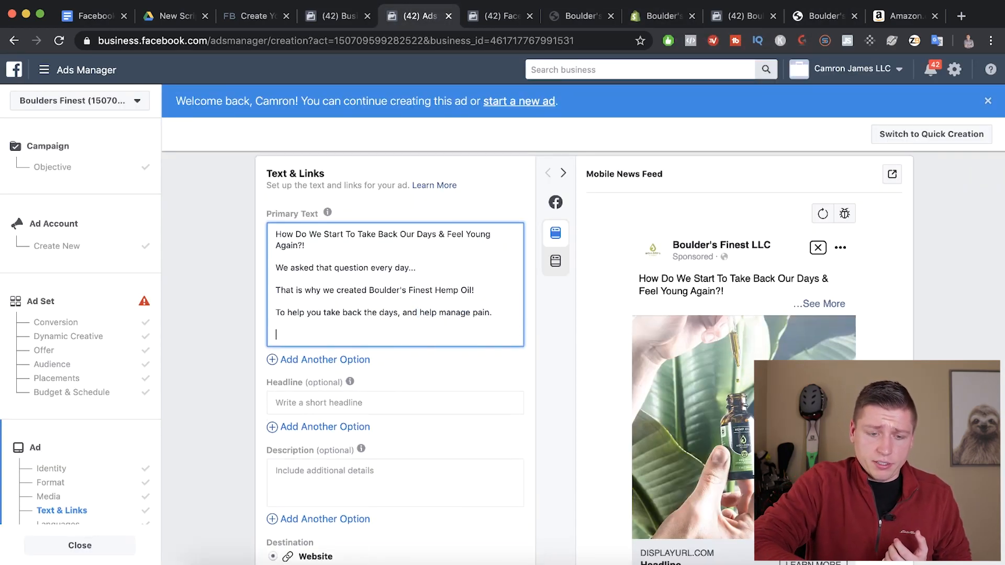
key(cmd+v)
scroll(428, 395, down, 3)
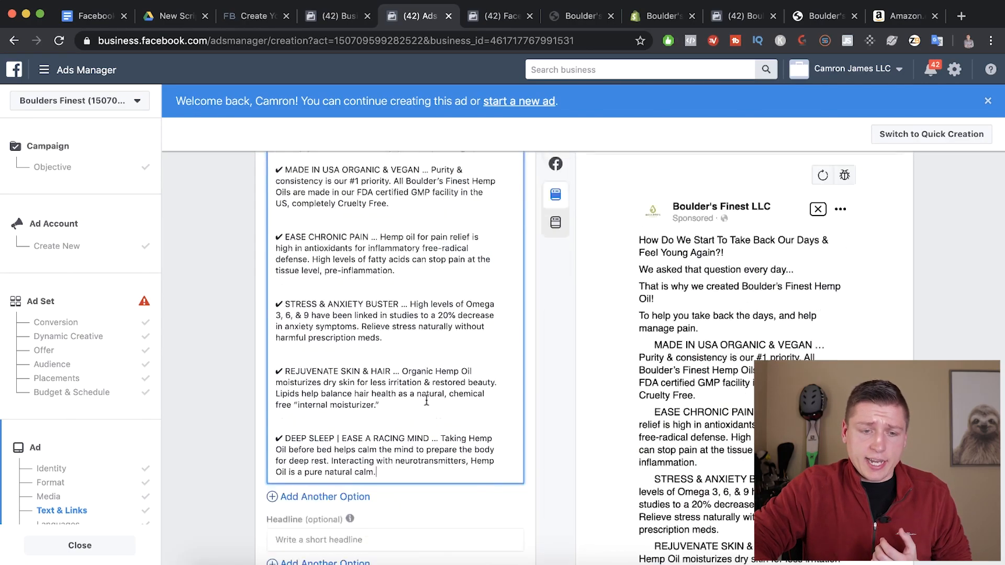
scroll(385, 262, up, 3)
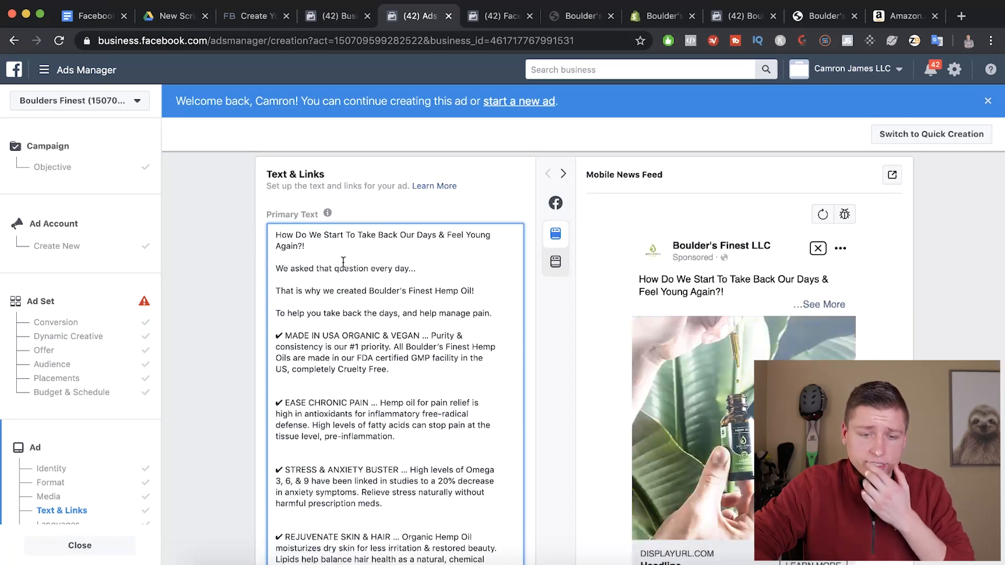
Add the closing line "Try Yours Today" below the Deep Sleep bullet in the primary text, separated by a blank line
click(322, 246)
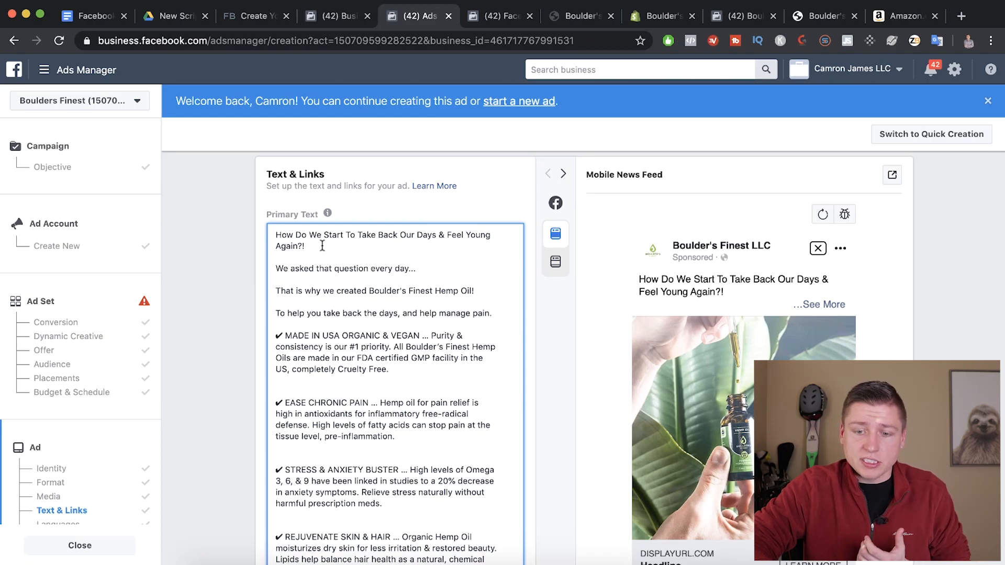
scroll(365, 310, down, 5)
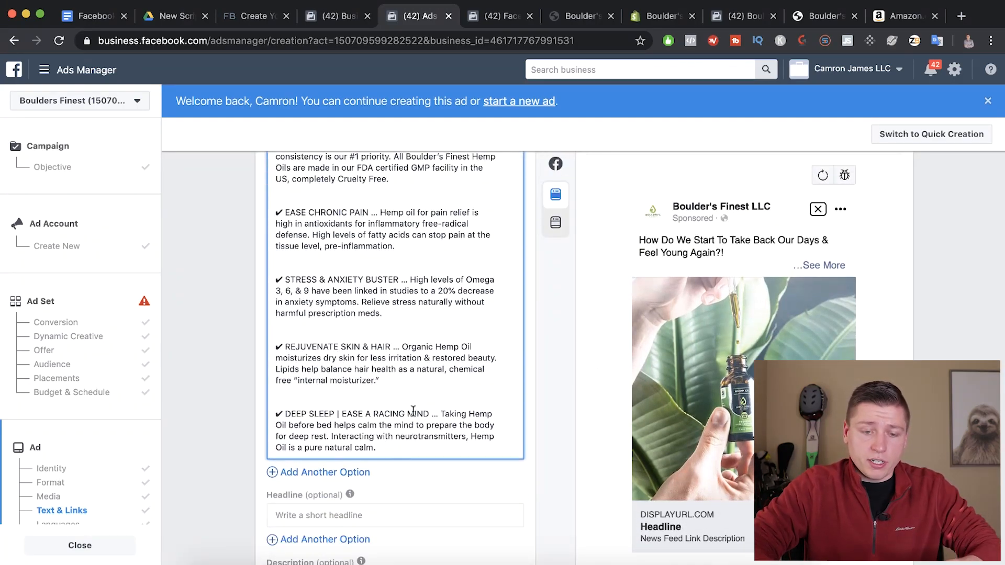
click(397, 444)
key(Return)
key(Return)
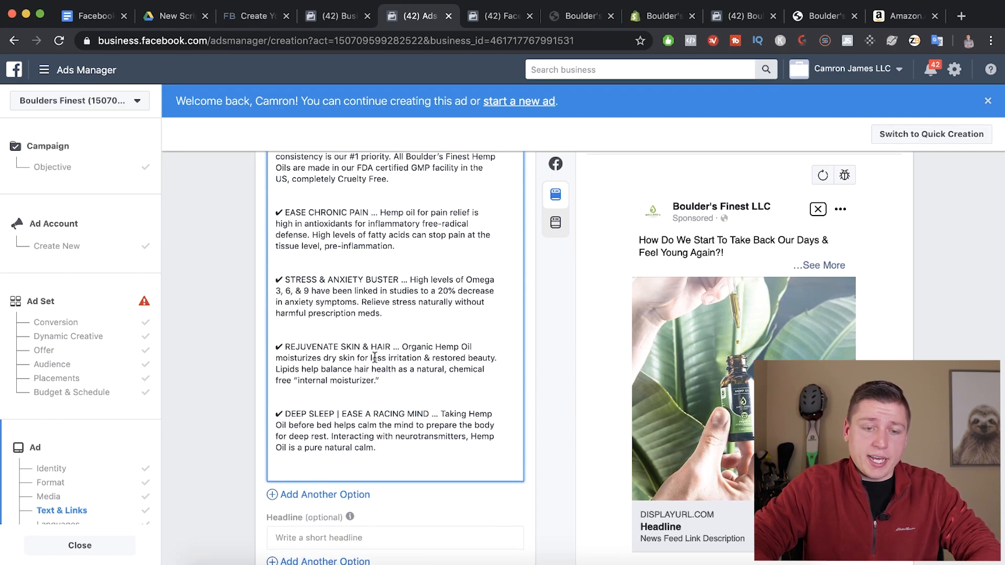
scroll(374, 358, up, 2)
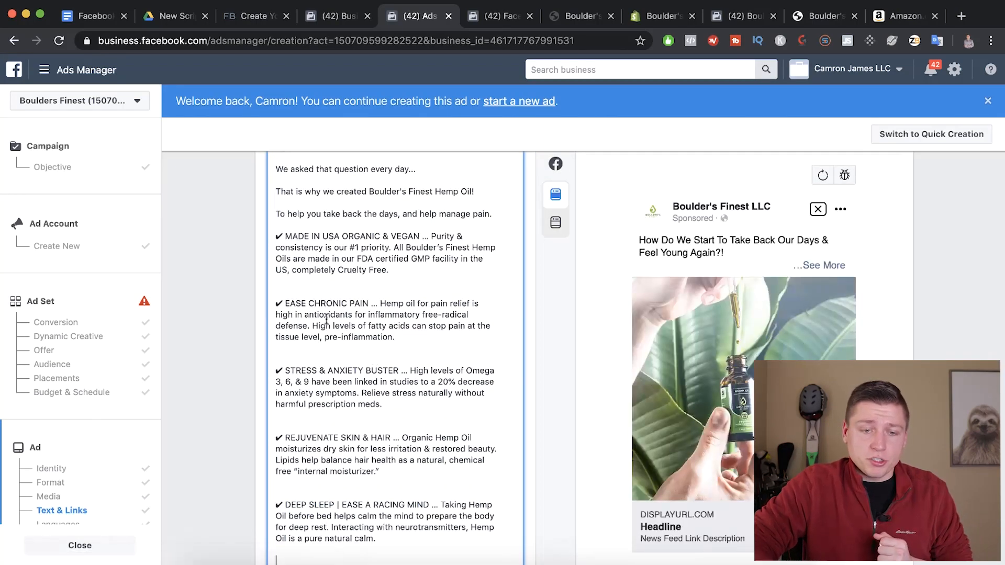
scroll(377, 442, down, 3)
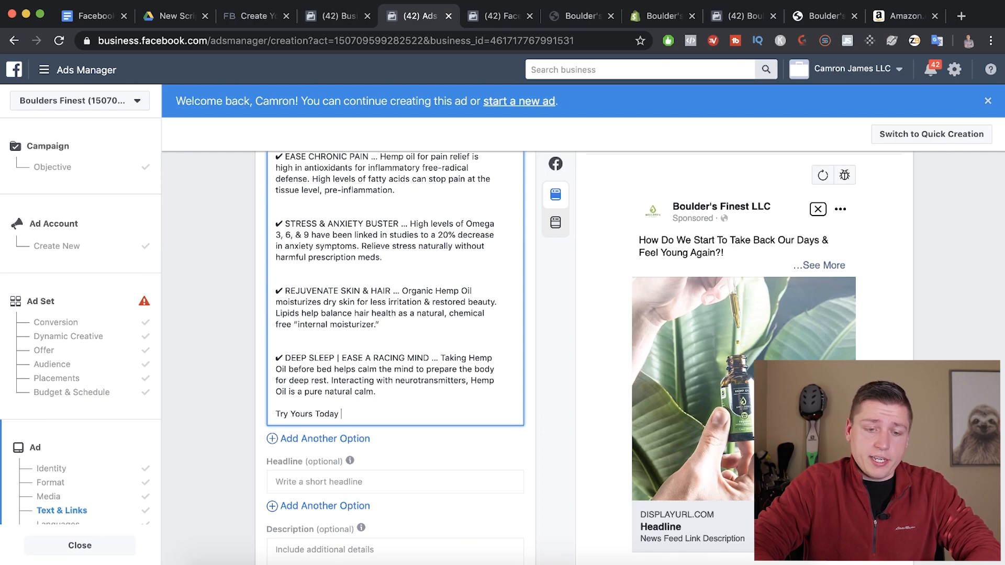
Copy the hemp oil product page's URL and paste it after "Try Yours Today:" in the ad's primary text
click(823, 17)
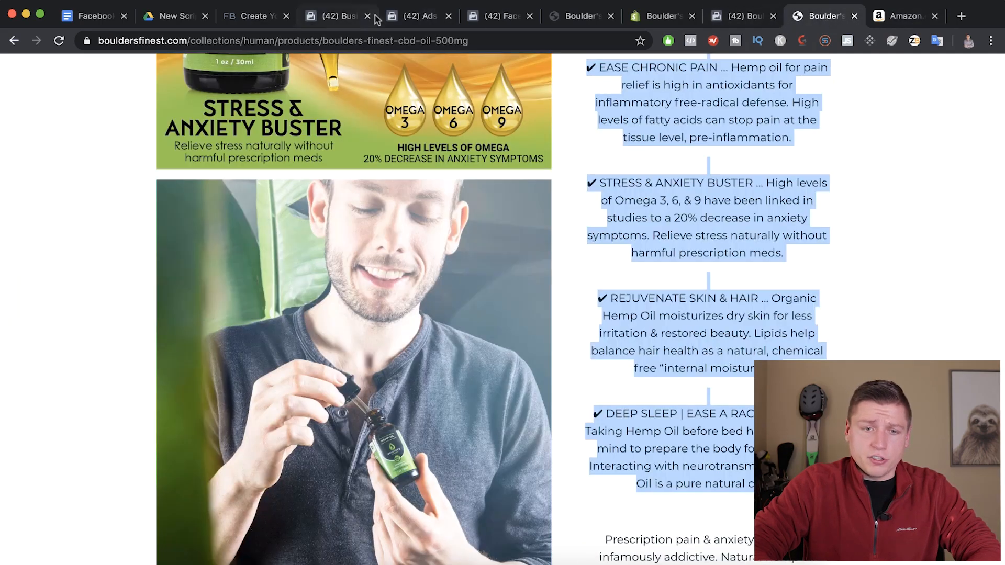
click(356, 37)
key(super+c)
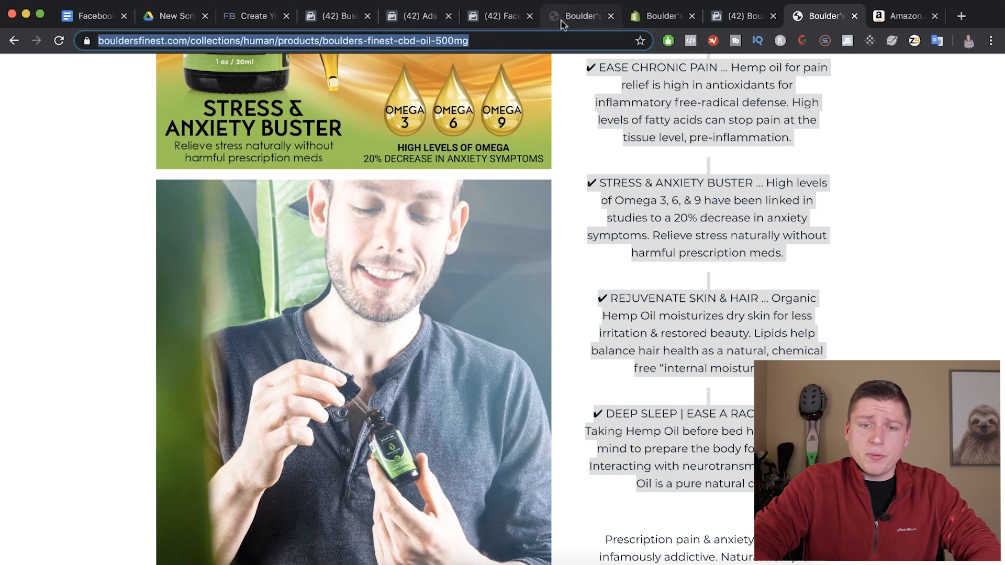
click(503, 19)
click(417, 16)
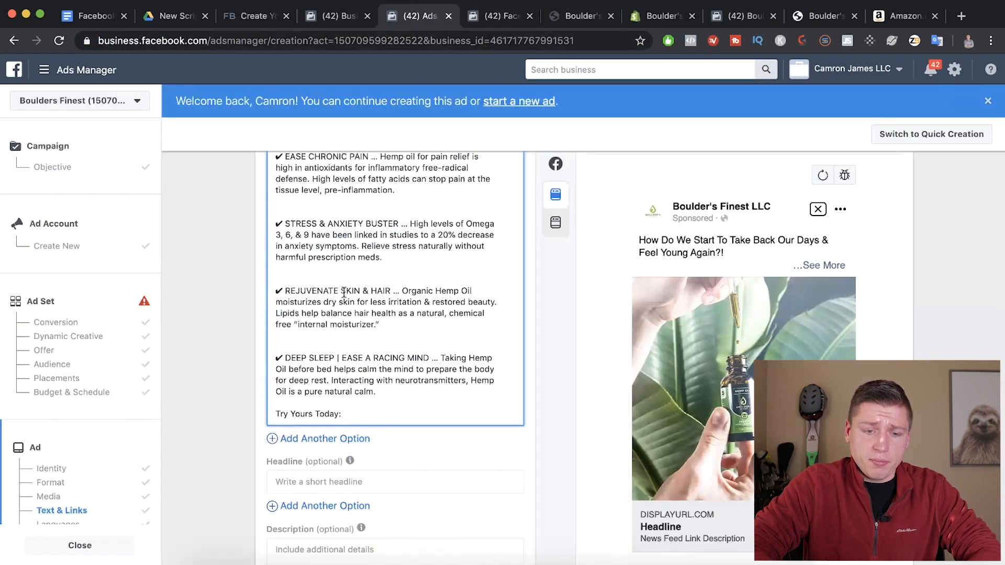
key(super+v)
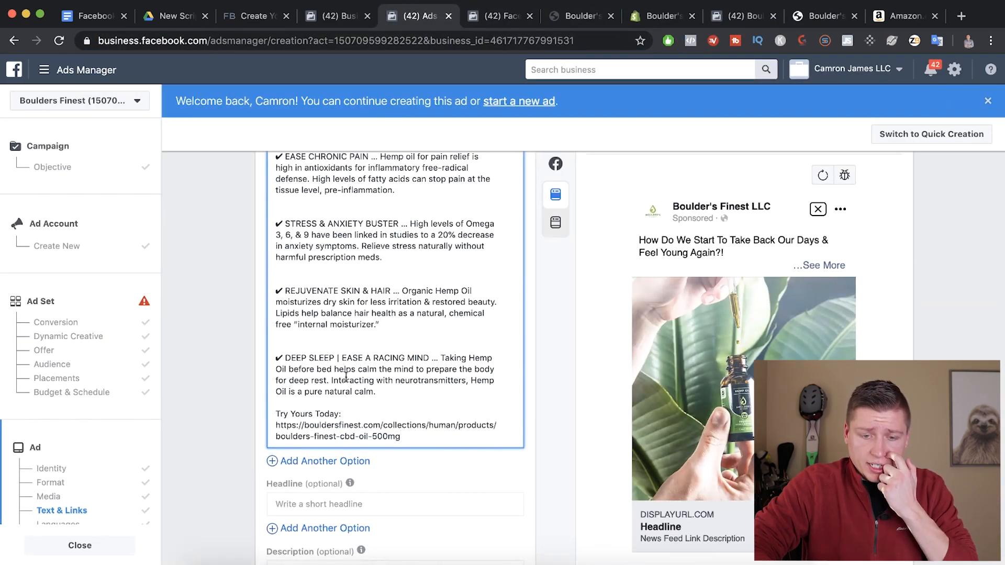
scroll(345, 382, down, 2)
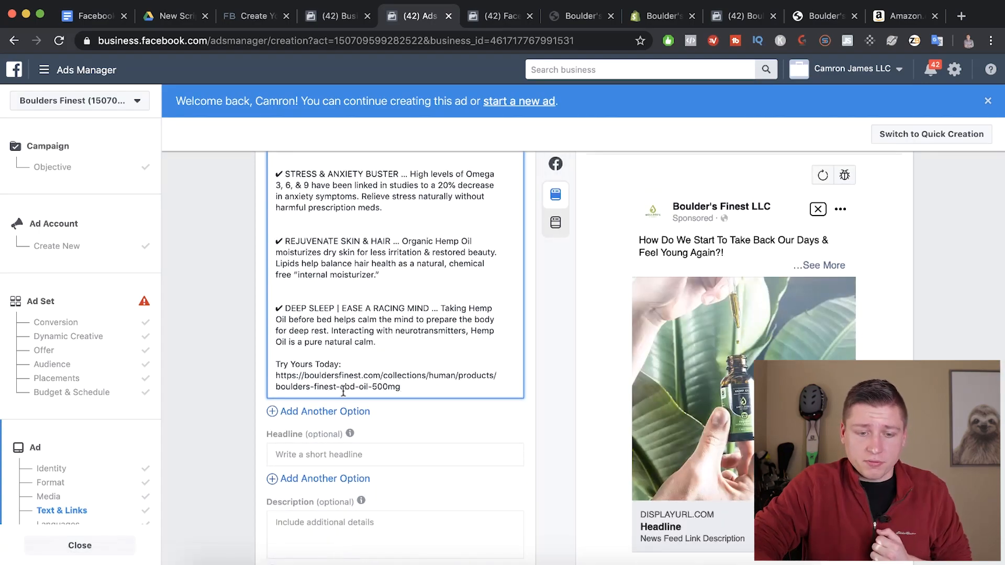
scroll(363, 368, up, 5)
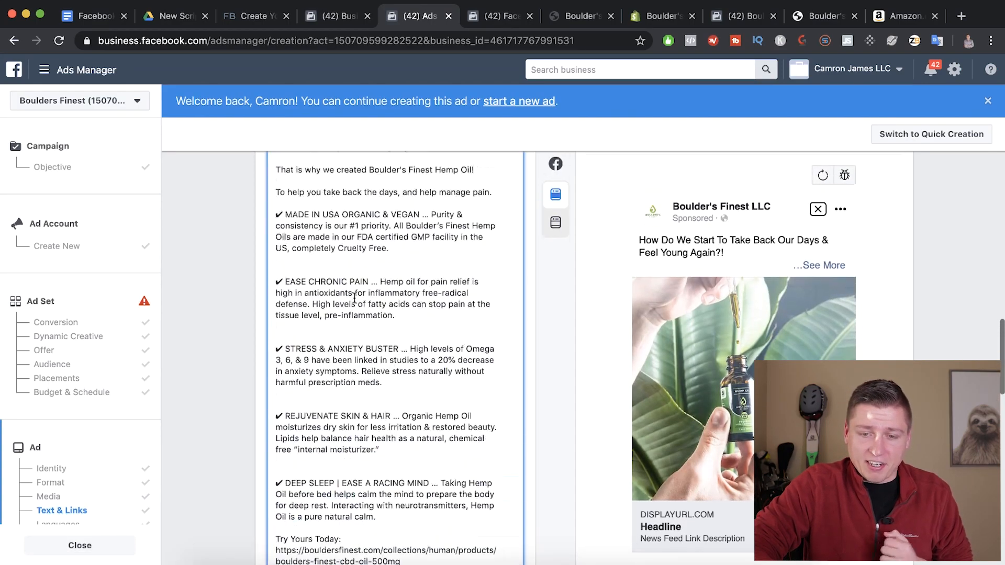
scroll(354, 298, down, 5)
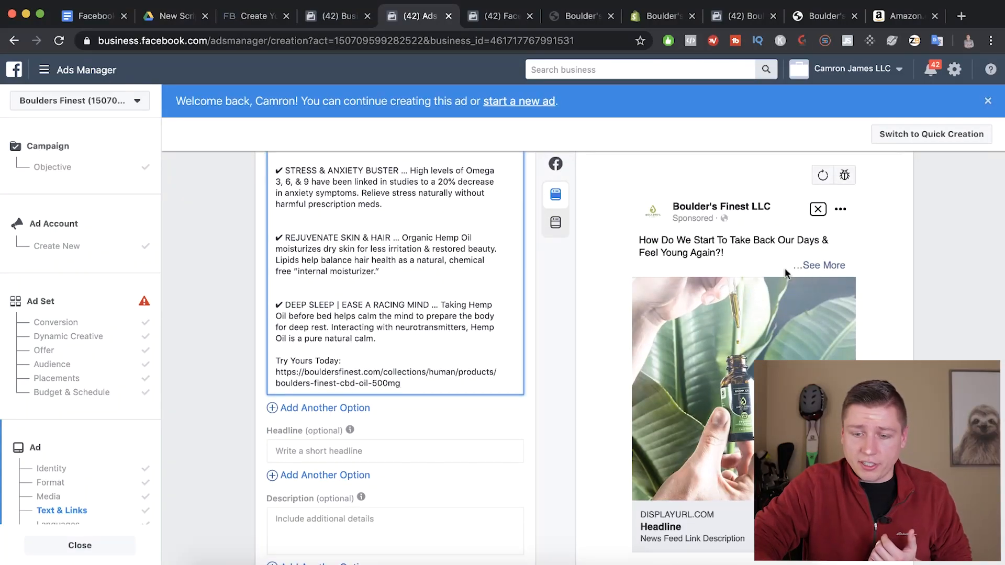
Set the ad's headline to "Drop a Day Keeps The Doctor Away!"
scroll(404, 306, down, 2)
click(321, 360)
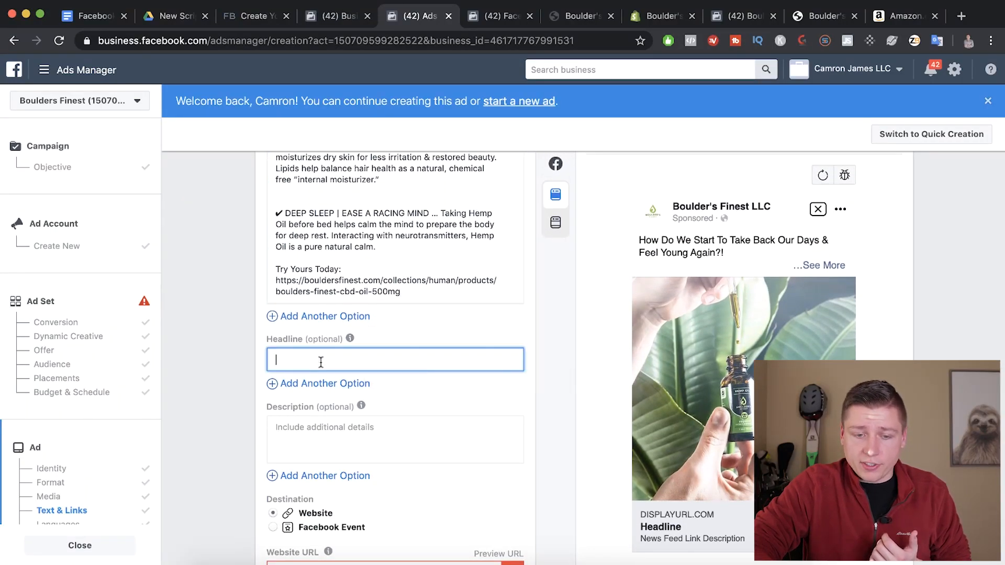
scroll(631, 476, down, 1)
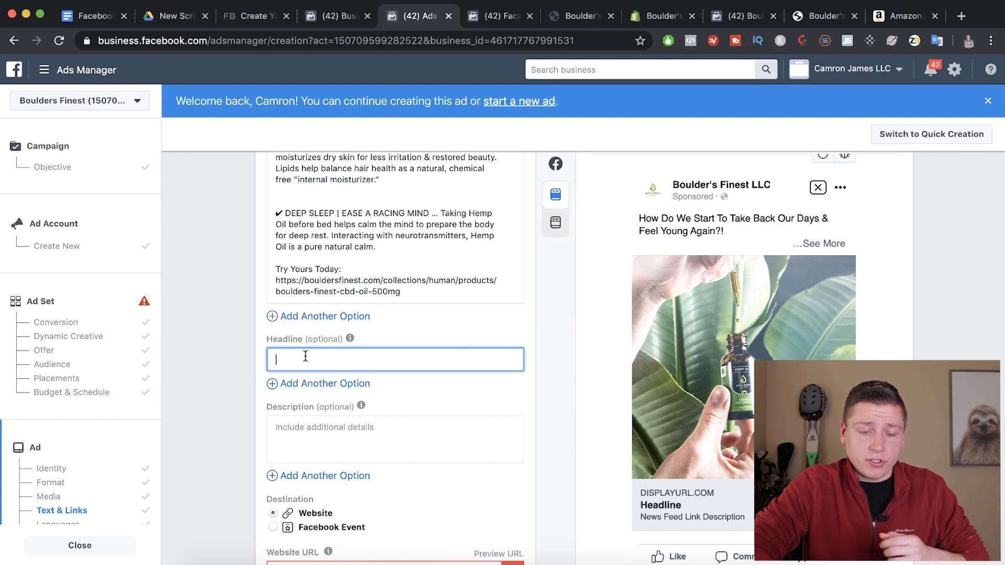
text(Drop a Day Keeps T)
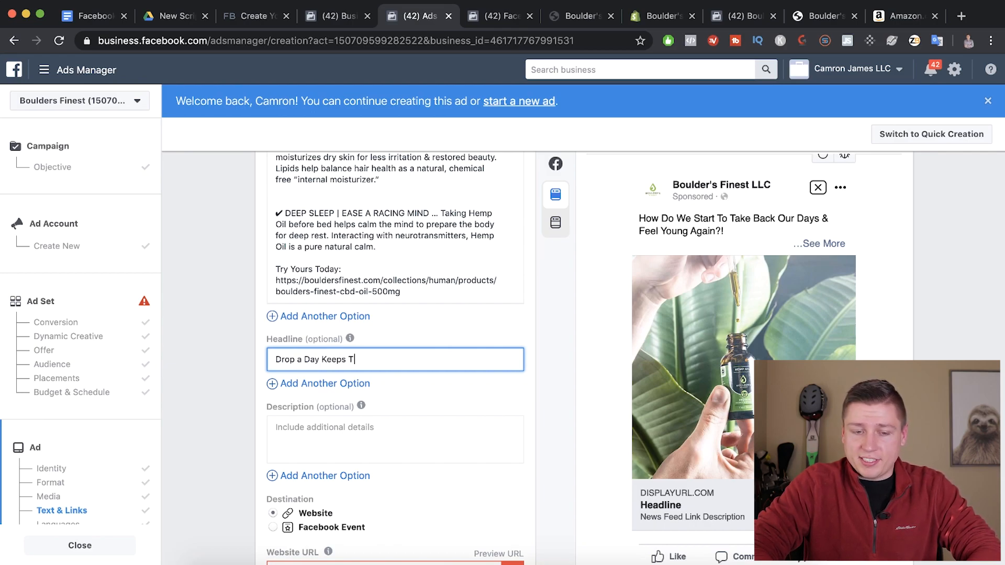
text(he Doctor Away!)
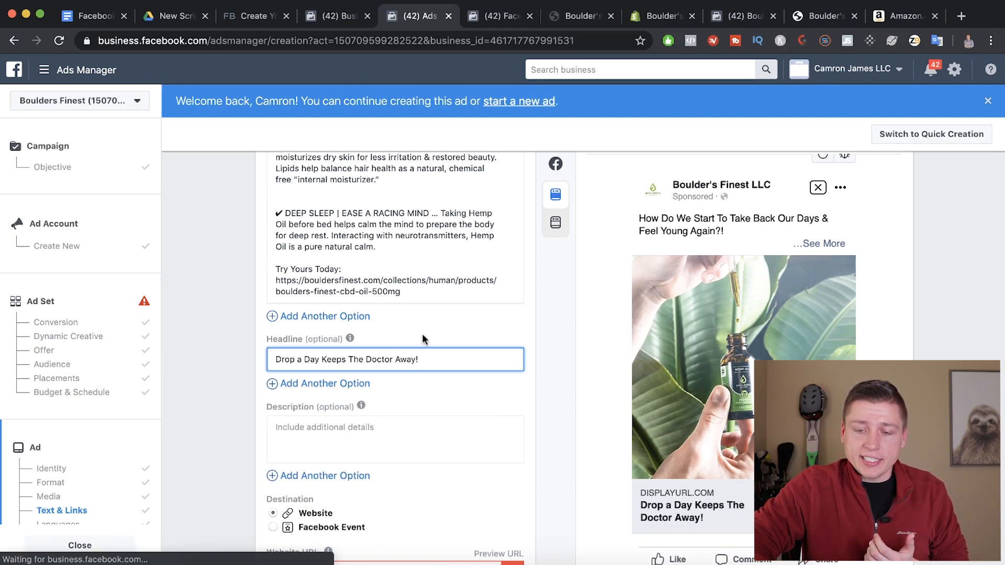
Set the ad's description to "Help Manage Pain Today! Take Your Life Back!"
scroll(421, 334, down, 1)
scroll(421, 334, down, 2)
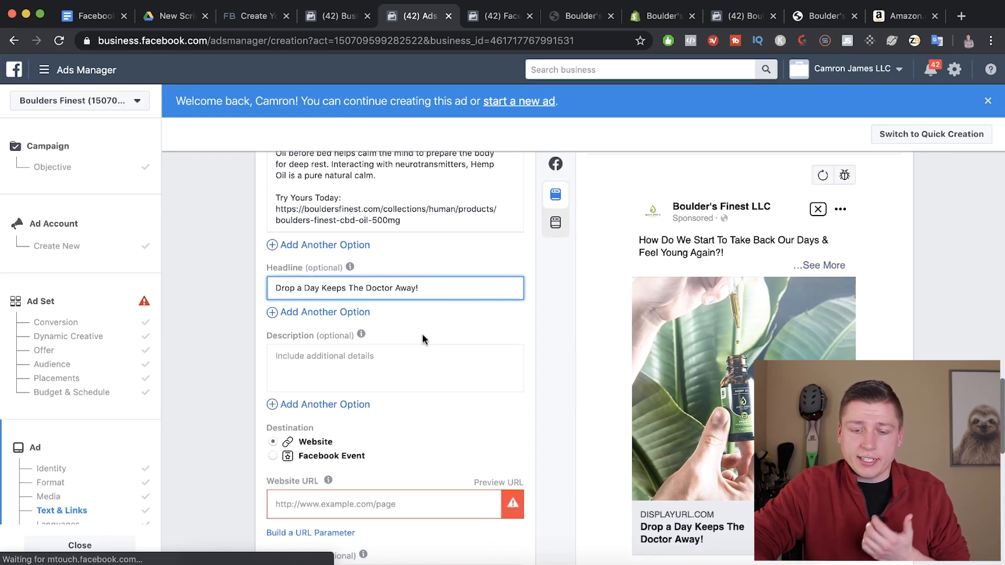
click(382, 370)
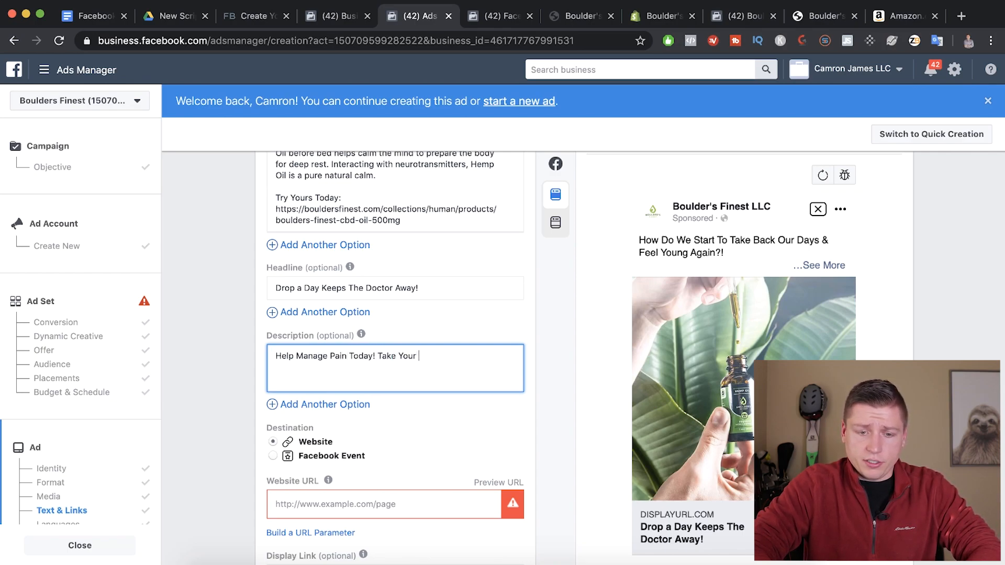
text(!)
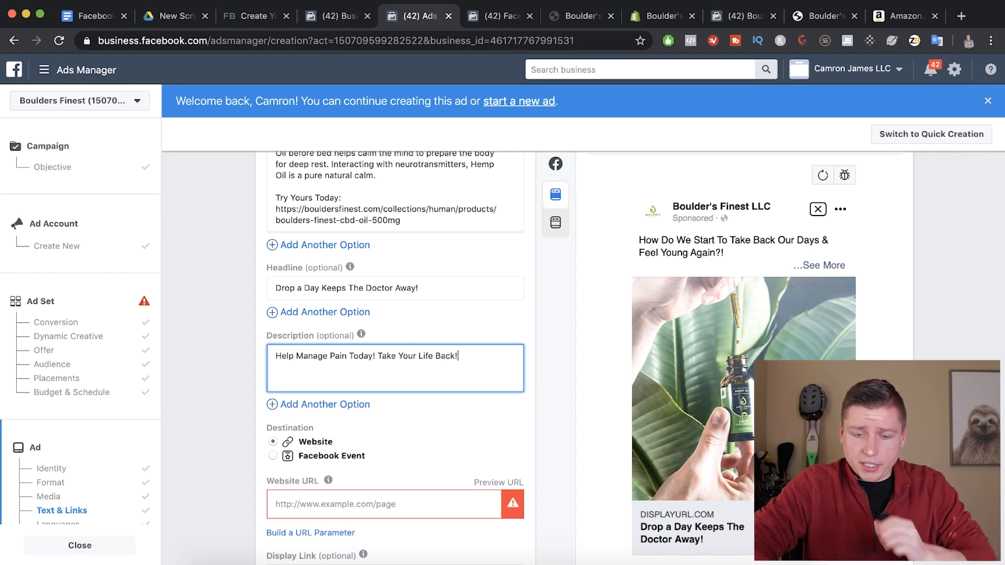
Switch the ad preview to Desktop News Feed and examine the text, image, headline and description
scroll(670, 534, down, 2)
mouse_move(559, 240)
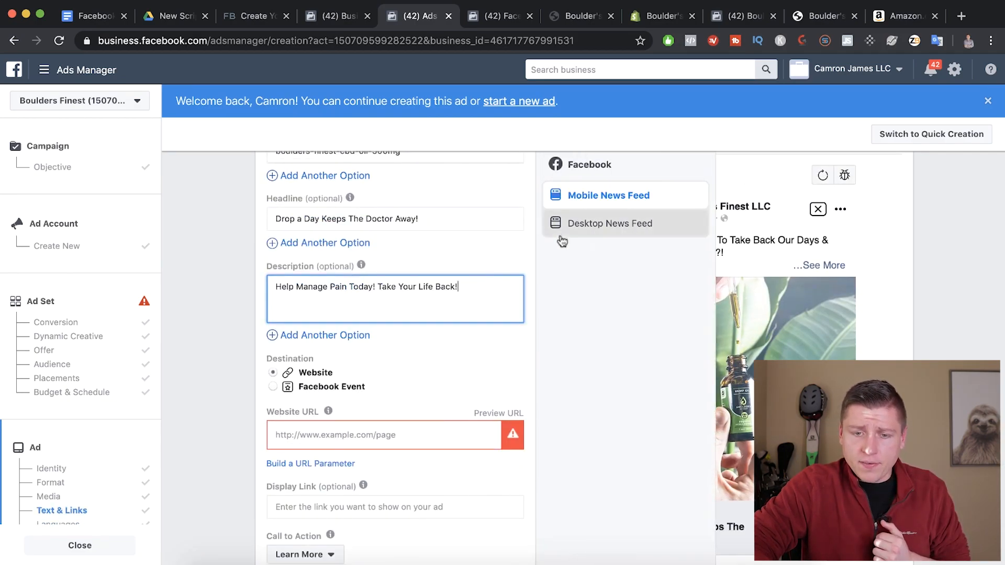
click(580, 231)
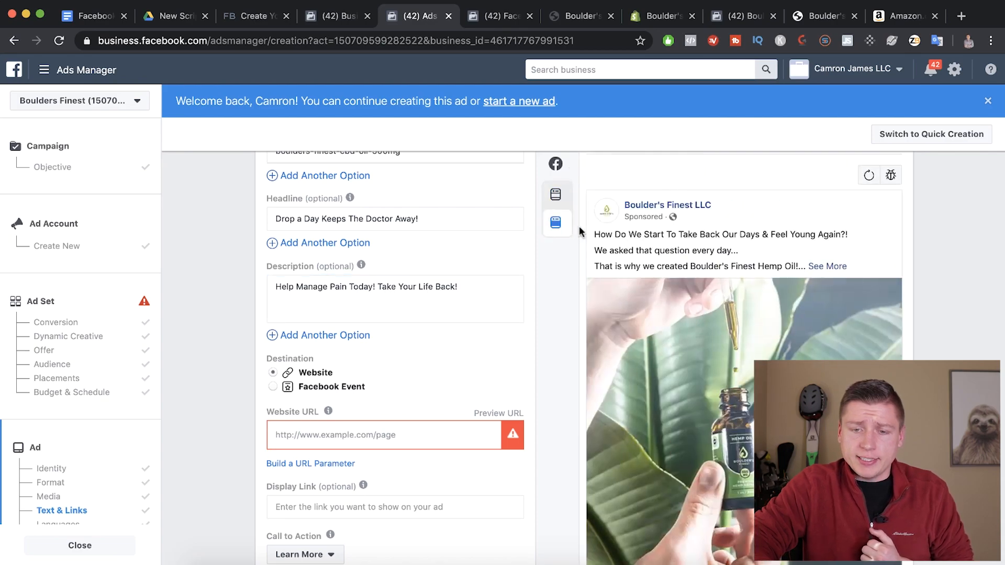
scroll(646, 272, down, 4)
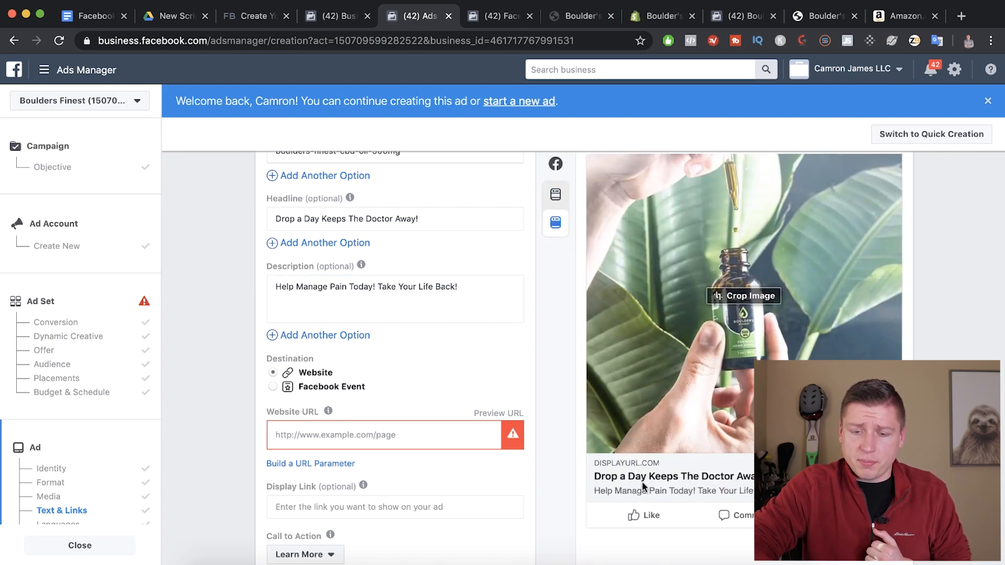
click(413, 435)
key(super+v)
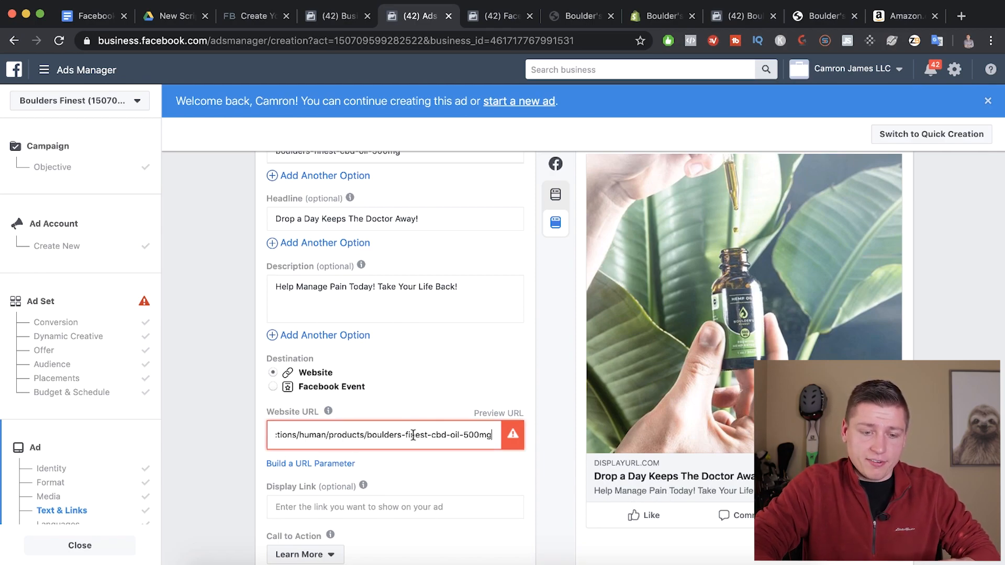
click(414, 460)
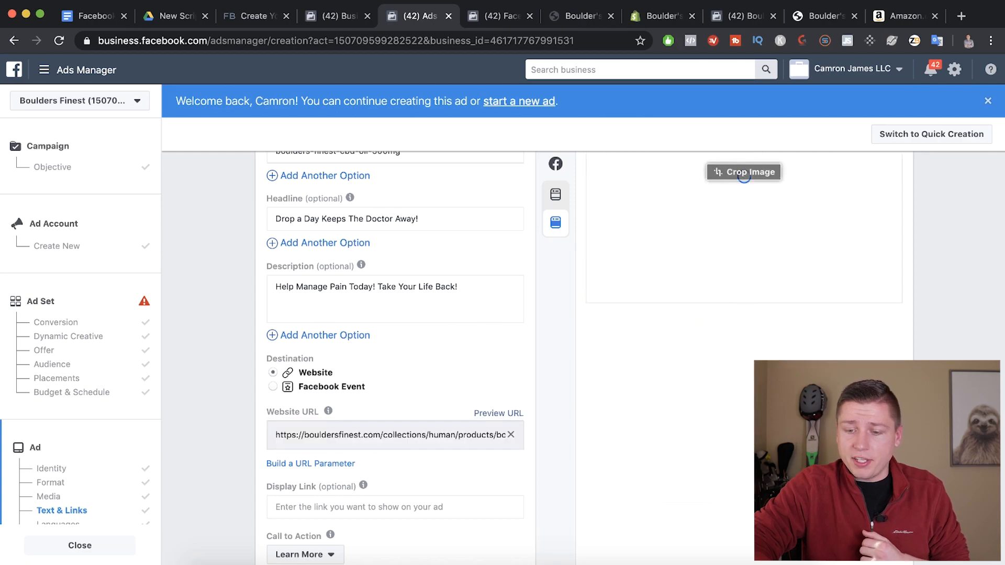
Look through the full list of call-to-action options available for the ad and close it without picking another option
scroll(428, 434, down, 3)
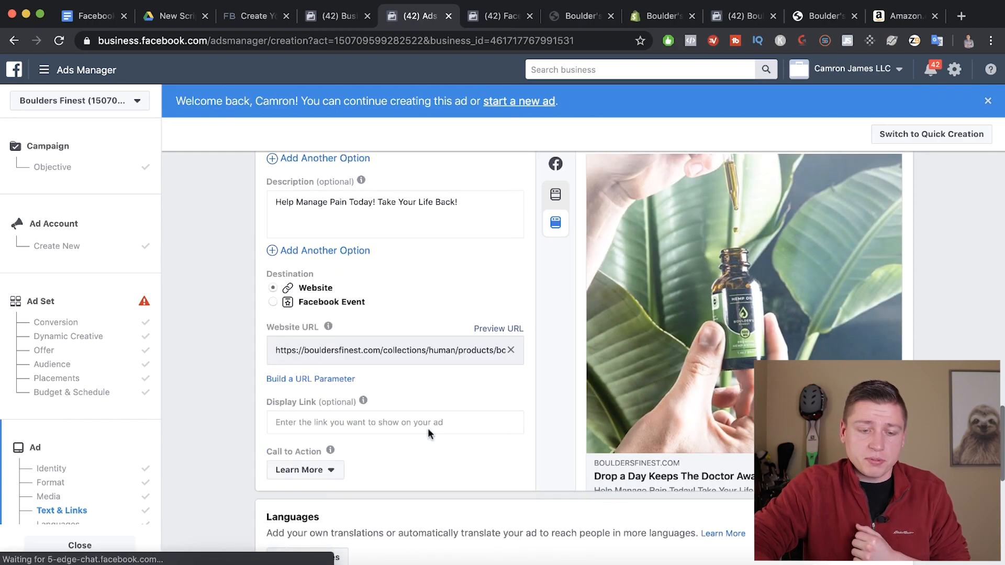
click(356, 382)
click(298, 430)
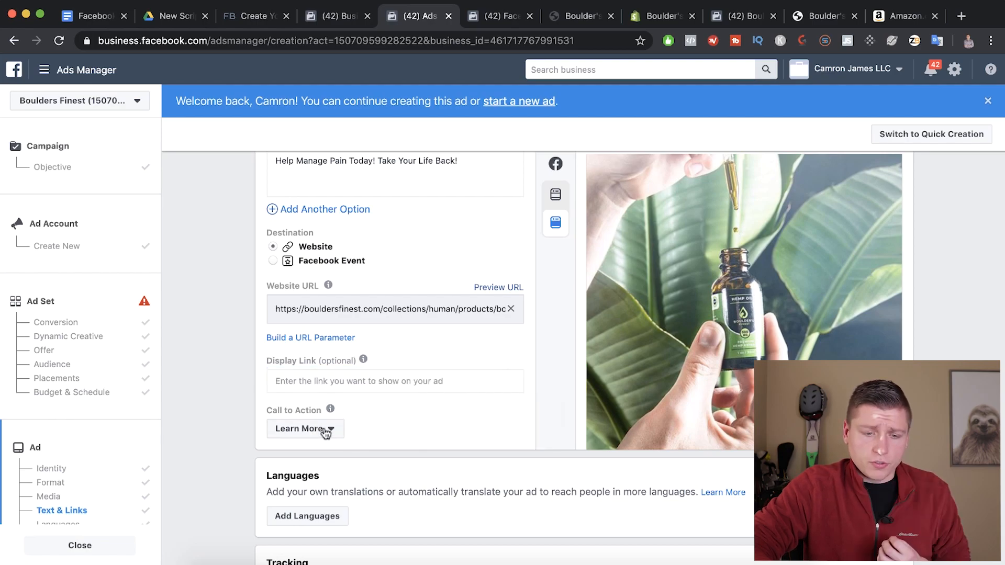
scroll(309, 311, down, 5)
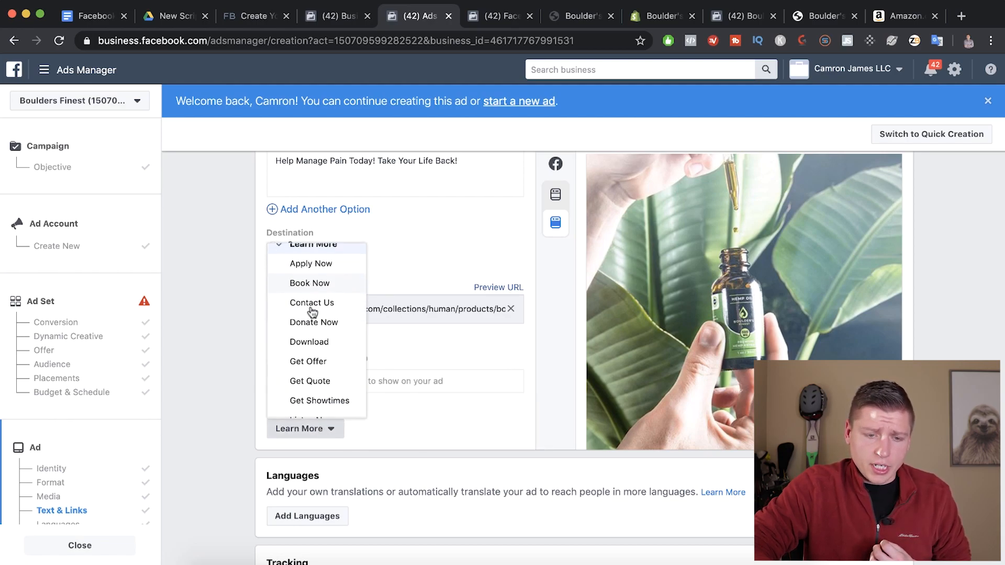
scroll(312, 312, down, 3)
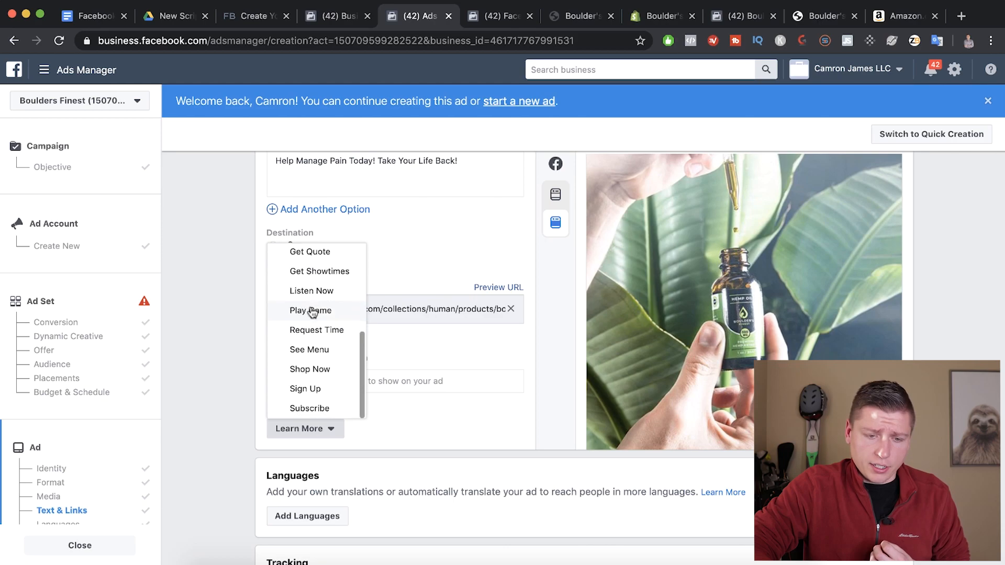
scroll(312, 313, up, 4)
scroll(312, 327, up, 4)
scroll(313, 328, down, 2)
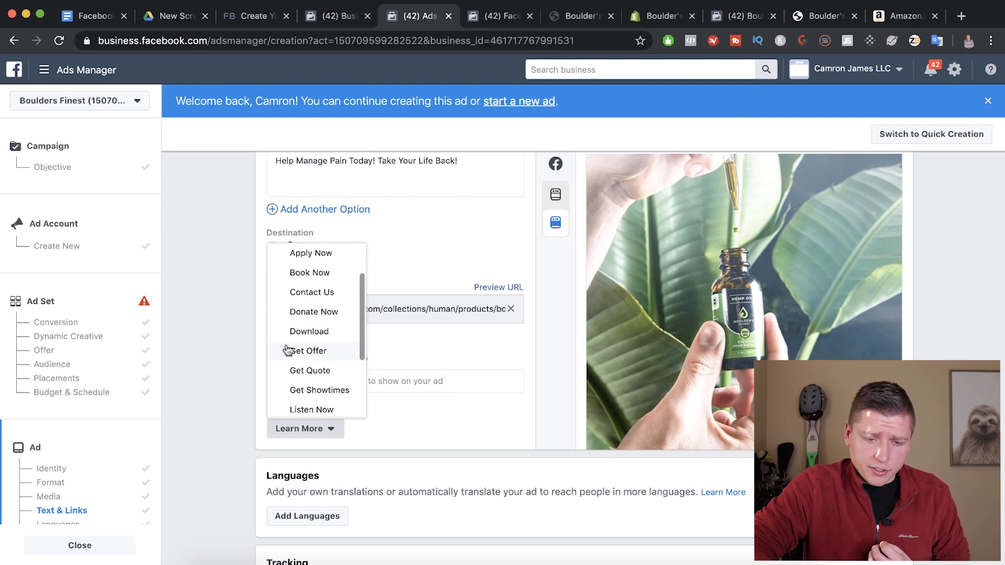
scroll(294, 369, down, 3)
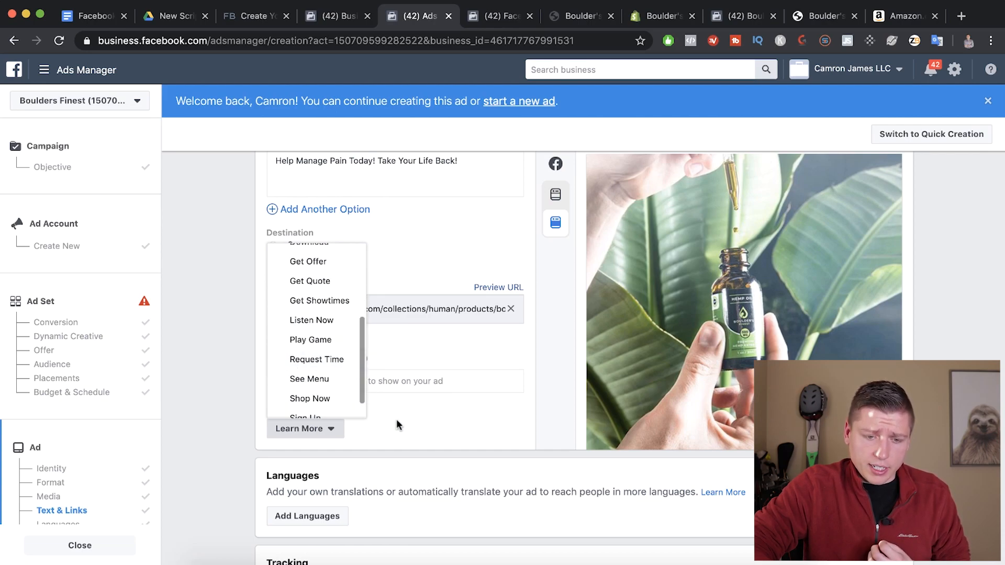
scroll(330, 387, down, 1)
click(376, 410)
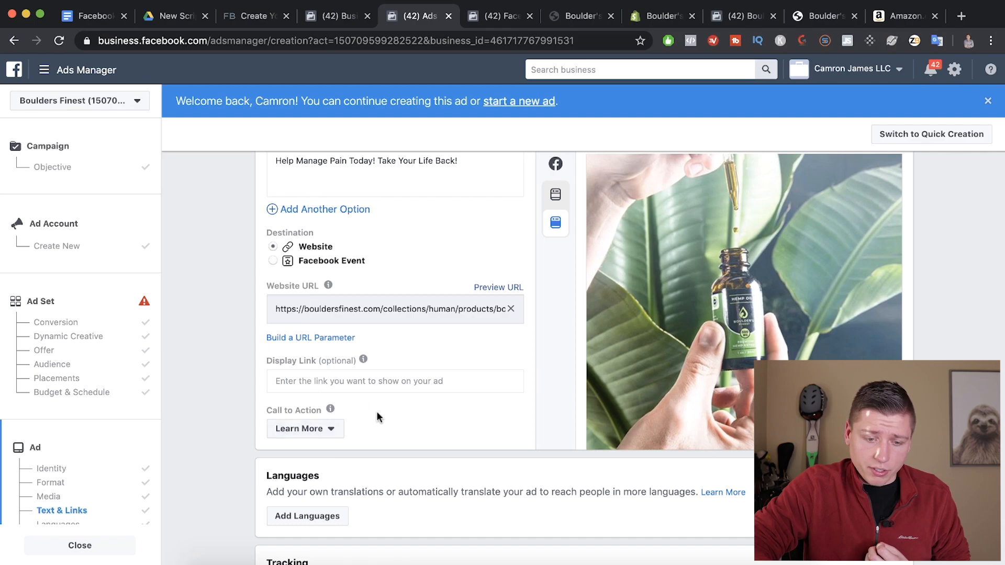
Examine the ad's language and tracking settings, including the Facebook pixel, app events, offline events and URL parameters
scroll(376, 410, down, 3)
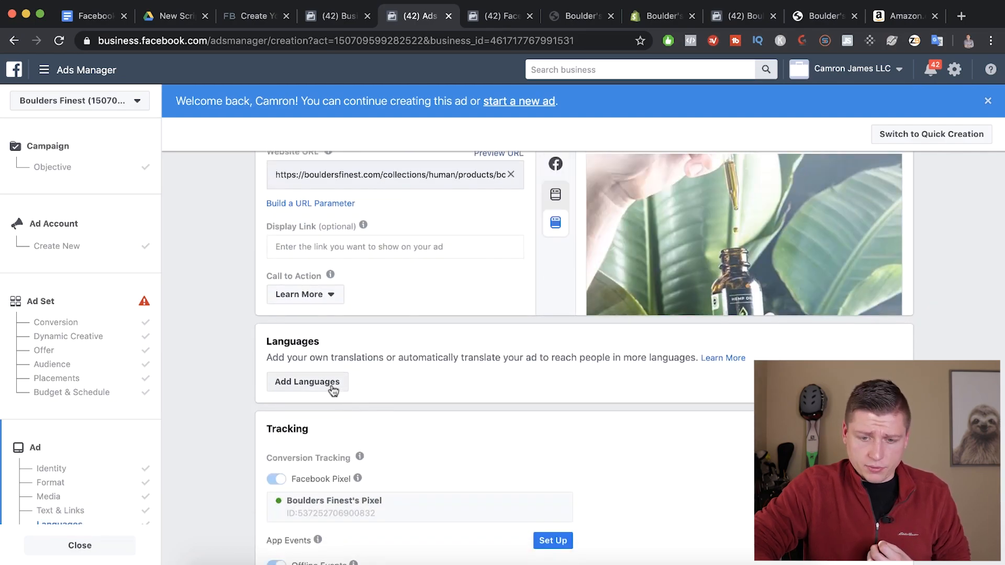
scroll(397, 402, down, 3)
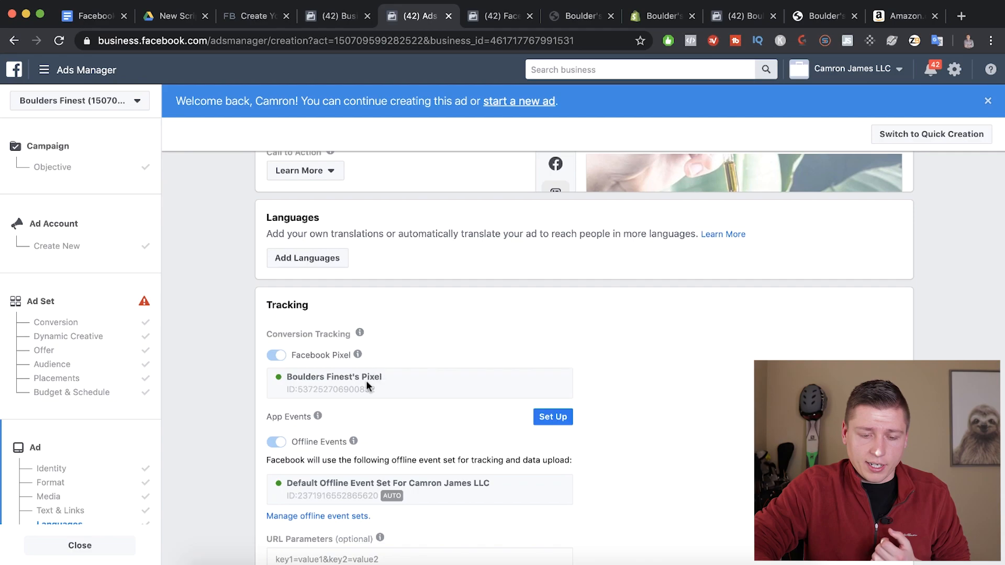
scroll(366, 381, down, 1)
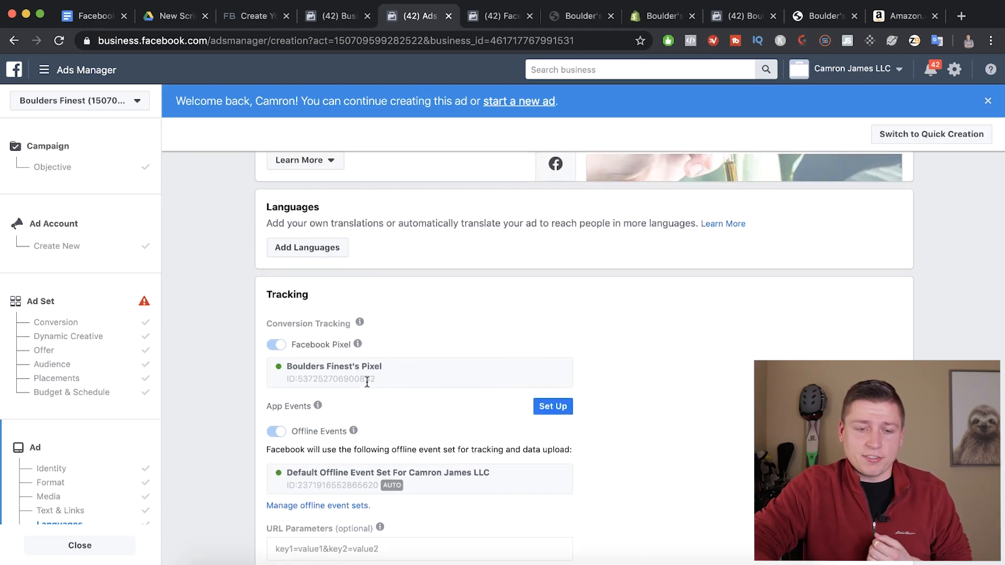
scroll(367, 385, down, 1)
scroll(367, 385, down, 4)
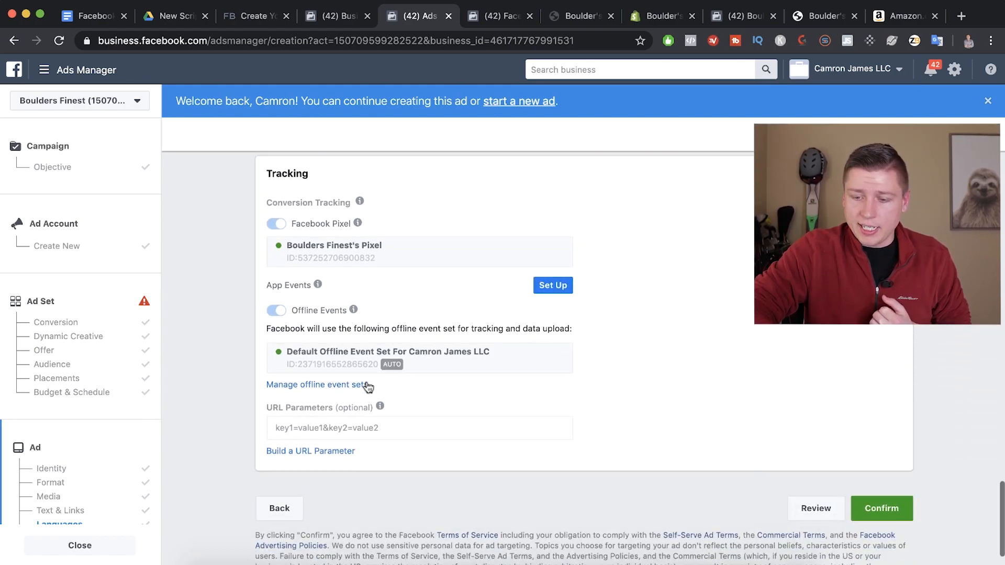
scroll(749, 364, up, 3)
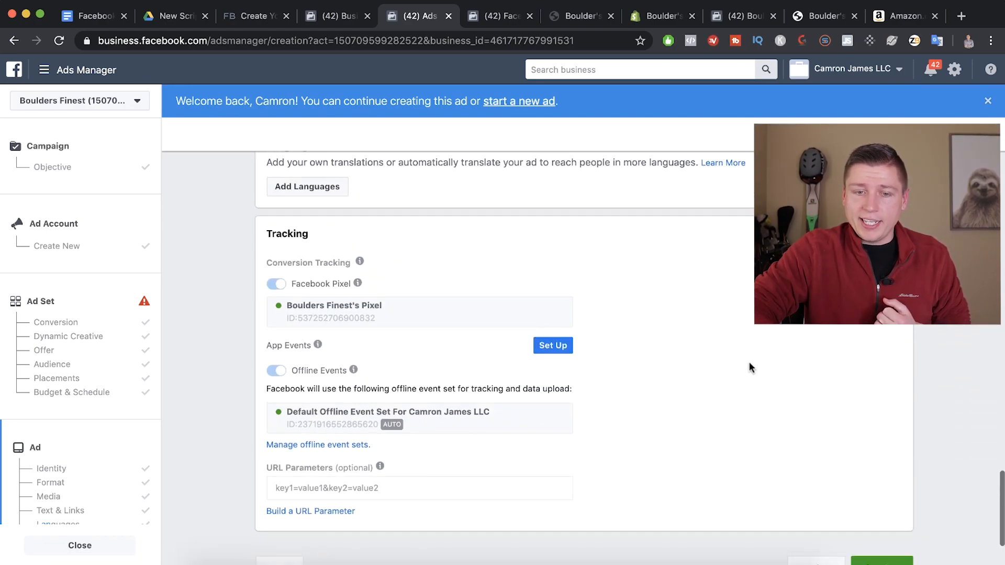